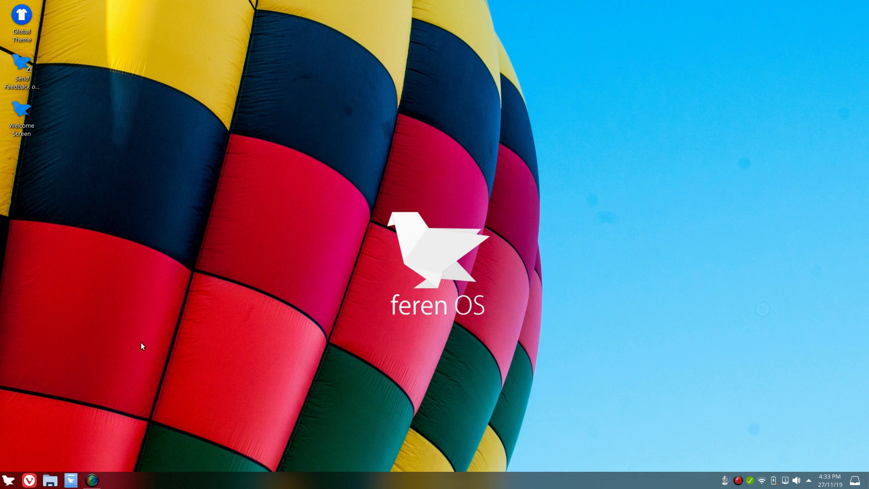
# Open and close the application launcher twice without launching anything
pyautogui.click(8, 481)
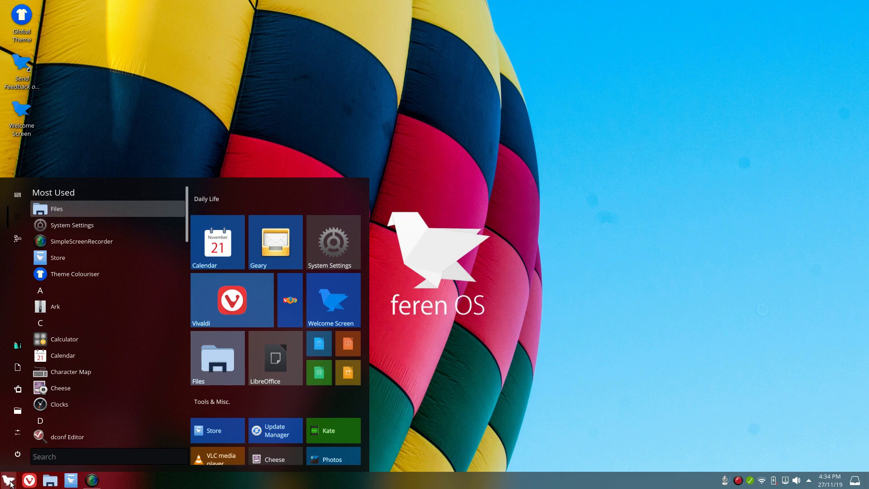
pyautogui.click(347, 294)
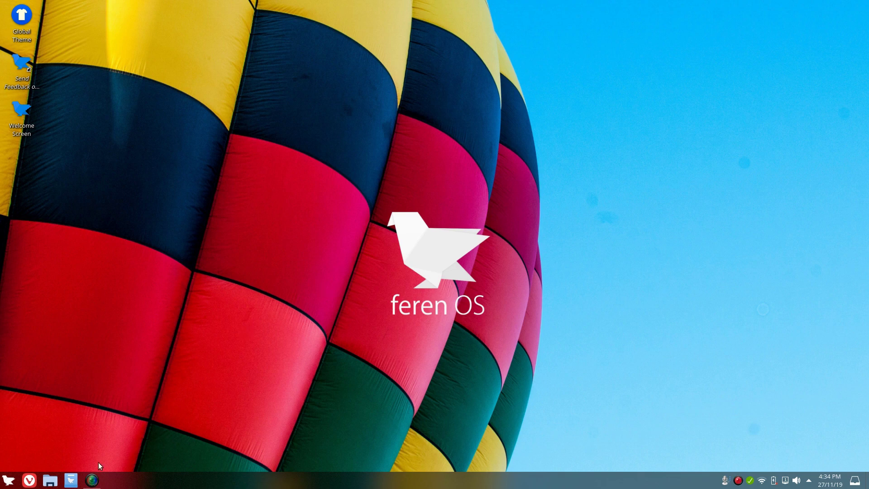
pyautogui.click(4, 482)
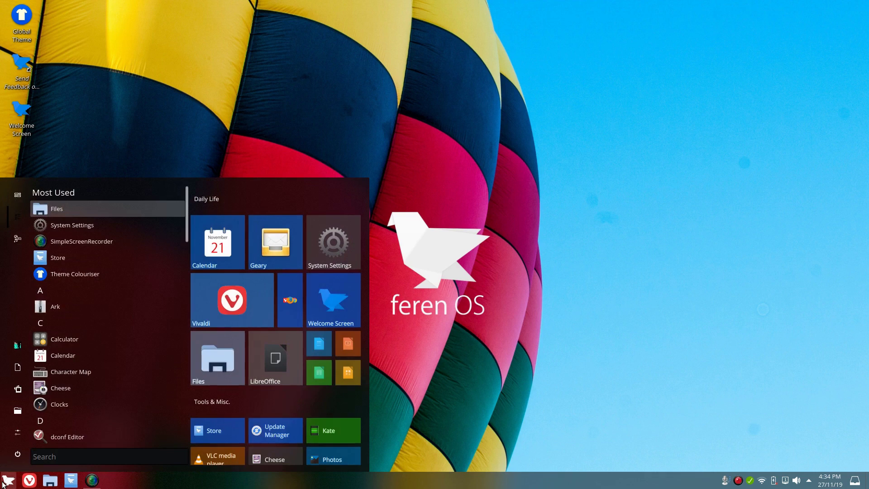
pyautogui.click(4, 483)
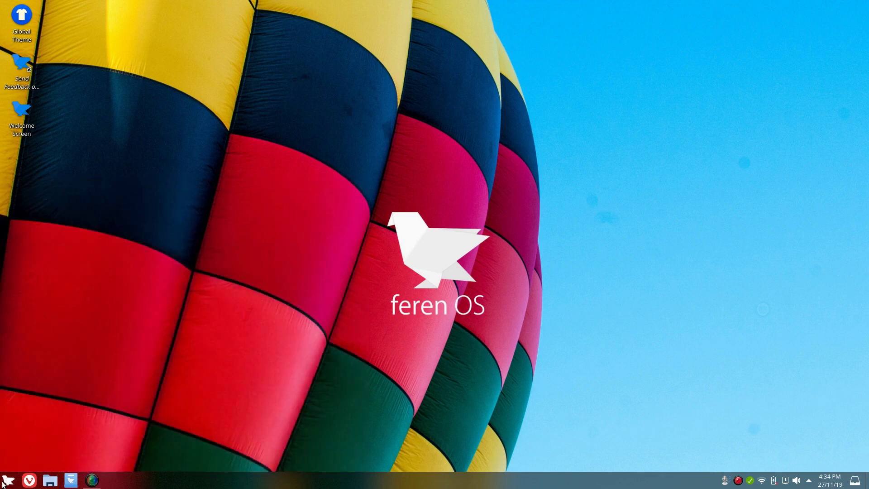
# In the home file manager, browse Documents, Downloads, Music, Pictures and Videos, then close it
pyautogui.click(50, 481)
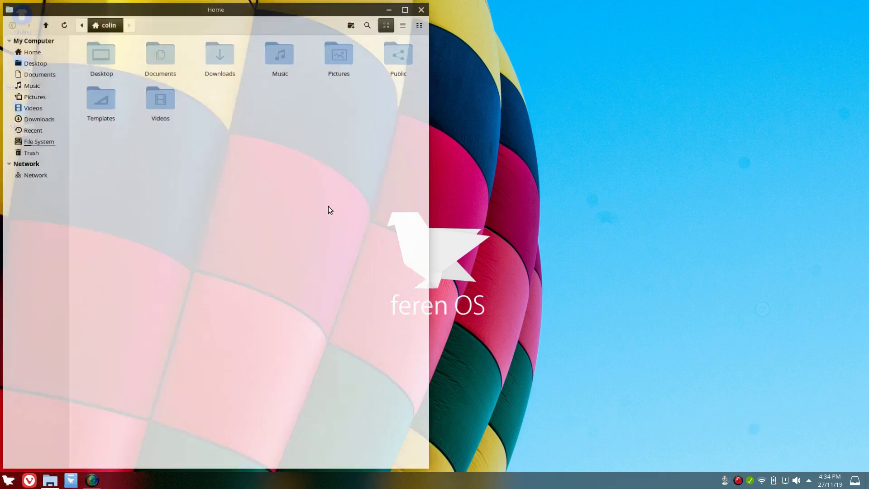
pyautogui.moveTo(215, 5); pyautogui.dragTo(452, 22)
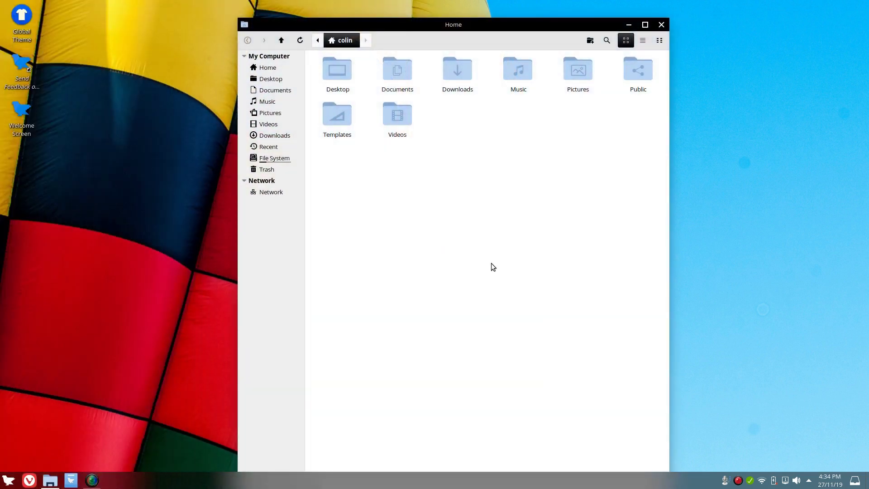
pyautogui.doubleClick(398, 67)
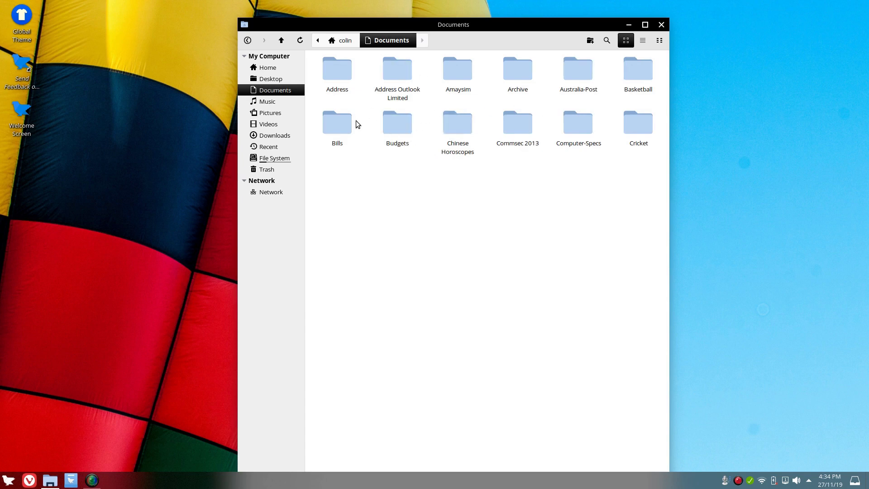
pyautogui.click(349, 41)
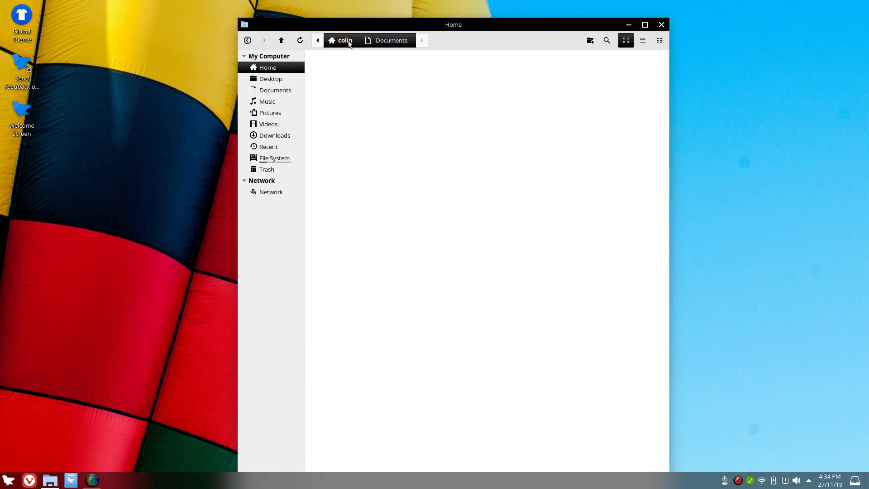
pyautogui.doubleClick(452, 75)
pyautogui.click(349, 42)
pyautogui.doubleClick(521, 69)
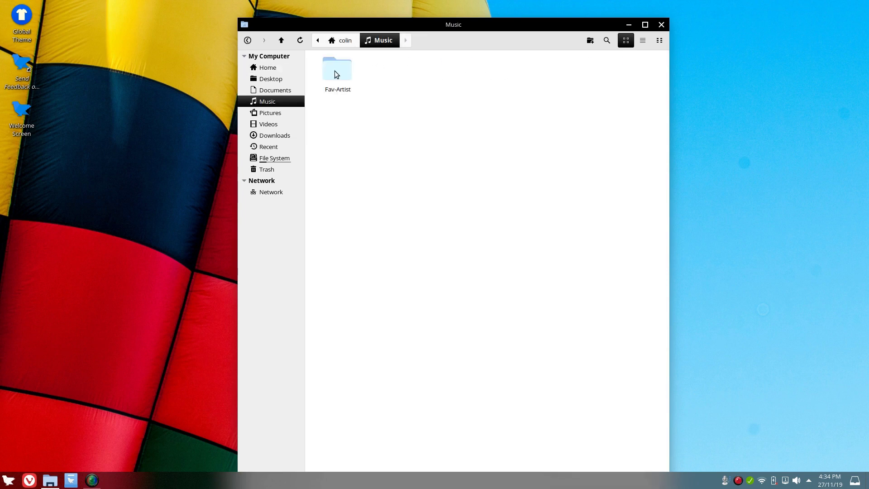
pyautogui.click(334, 43)
pyautogui.doubleClick(576, 73)
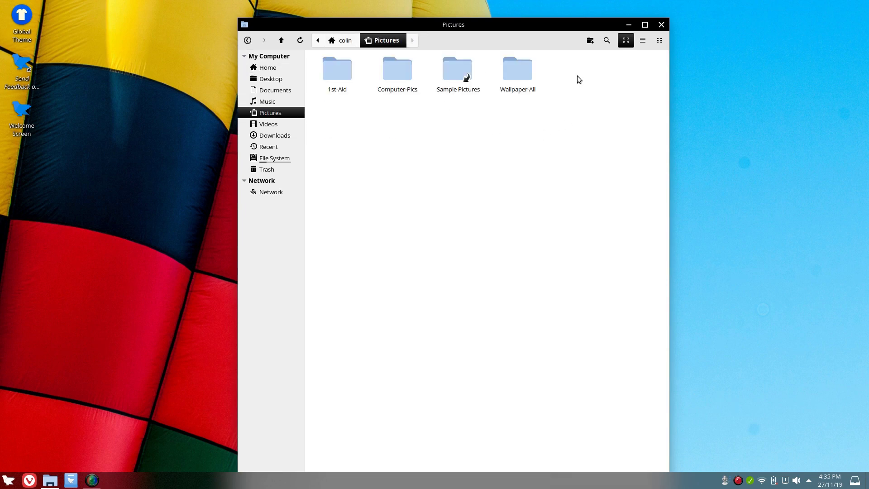
pyautogui.click(347, 41)
pyautogui.doubleClick(397, 115)
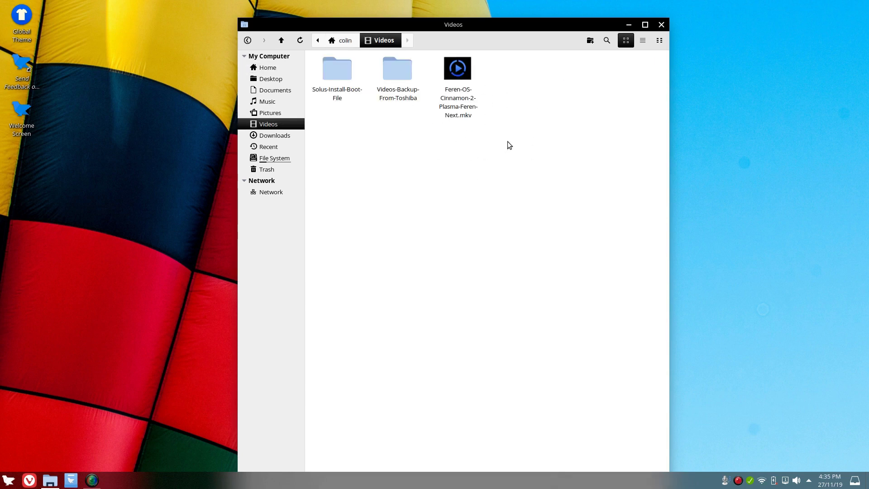
pyautogui.click(342, 42)
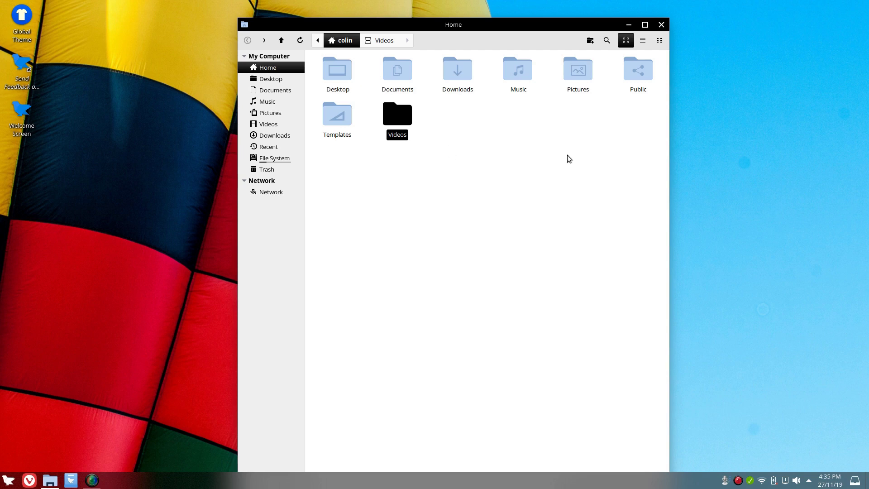
pyautogui.click(661, 25)
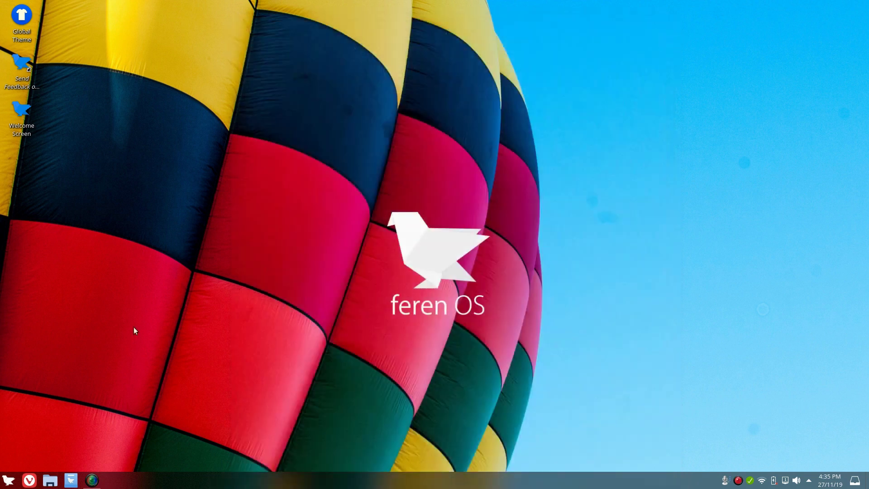
# Launch System Settings, centre its window, and show Theme > Window Decorations
pyautogui.click(8, 480)
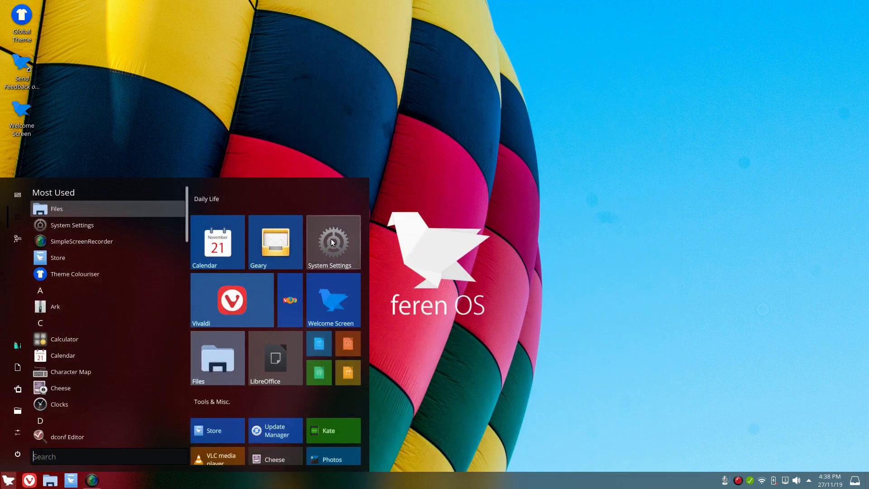
pyautogui.click(333, 244)
pyautogui.moveTo(219, 8); pyautogui.dragTo(445, 63)
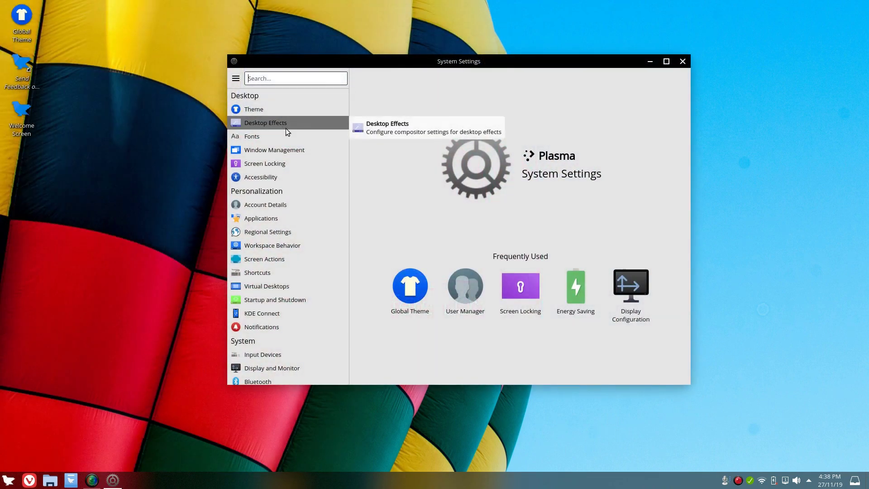
pyautogui.click(253, 108)
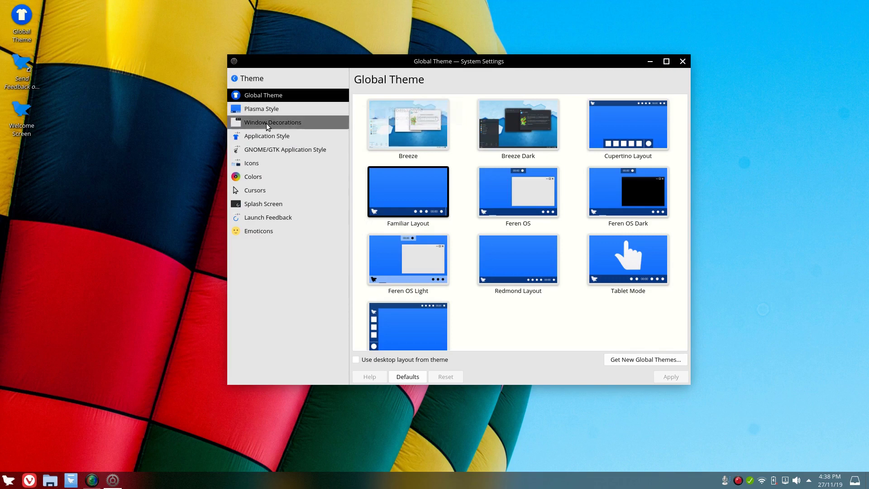
pyautogui.click(265, 122)
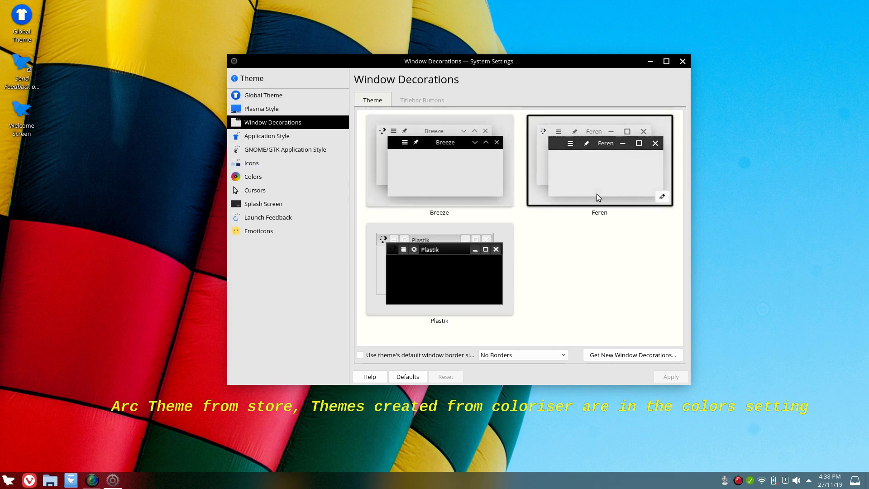
pyautogui.click(279, 138)
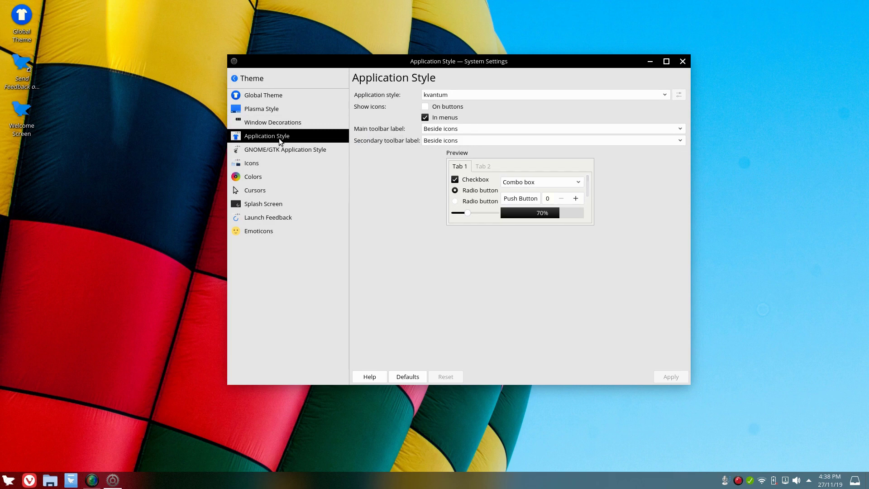
pyautogui.click(281, 152)
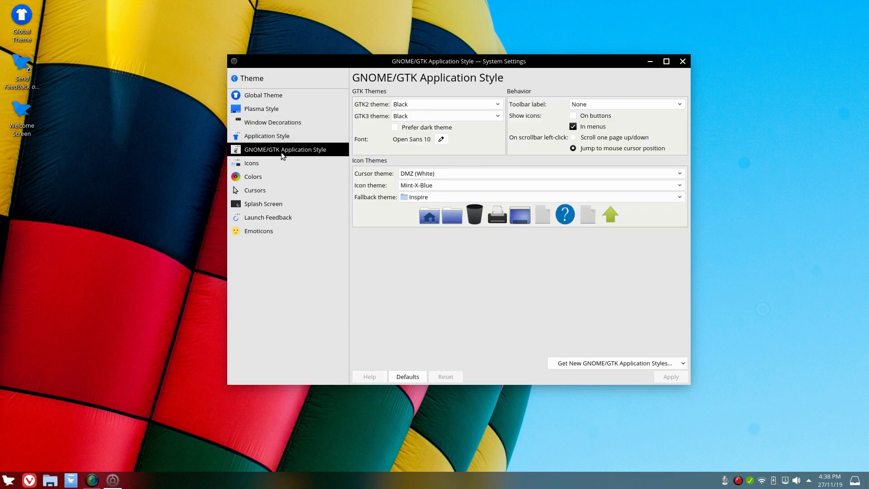
pyautogui.click(262, 167)
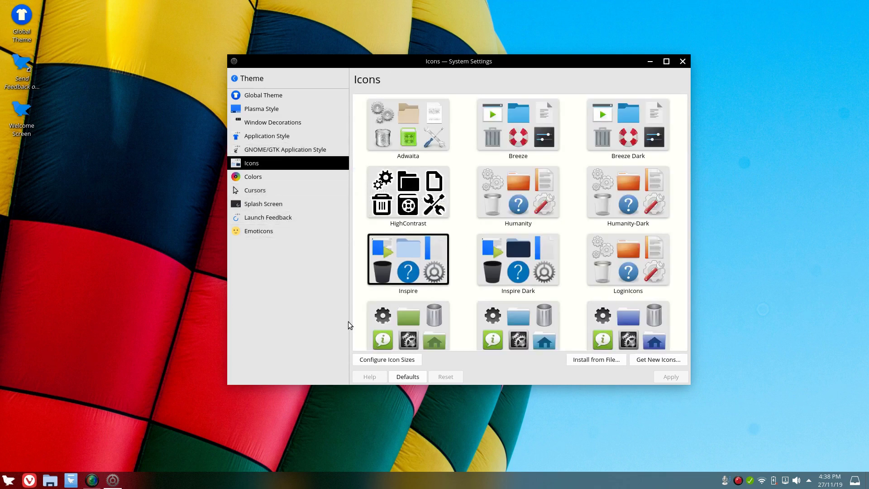
pyautogui.scroll(-3, 532, 163)
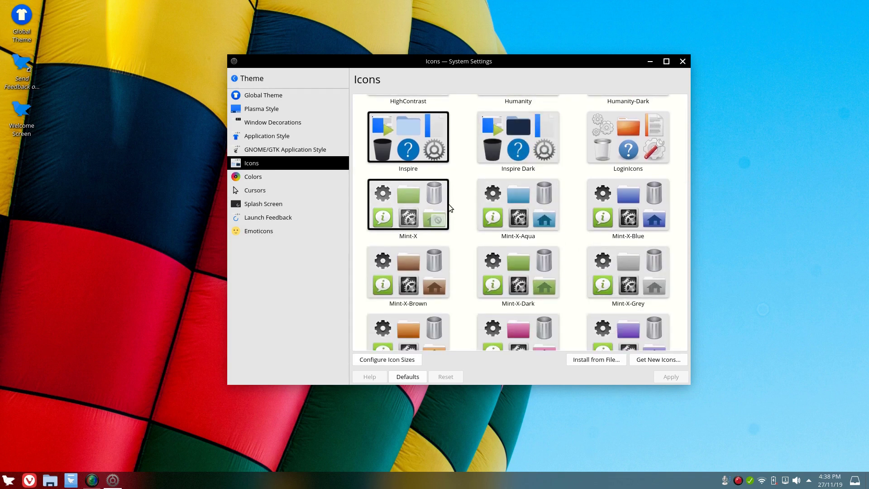
pyautogui.scroll(-3, 423, 204)
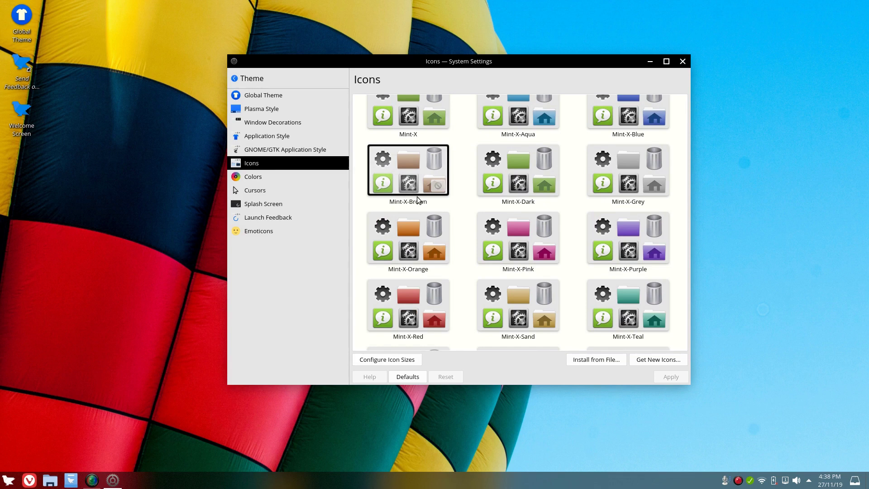
pyautogui.scroll(-1, 623, 196)
pyautogui.scroll(-4, 622, 196)
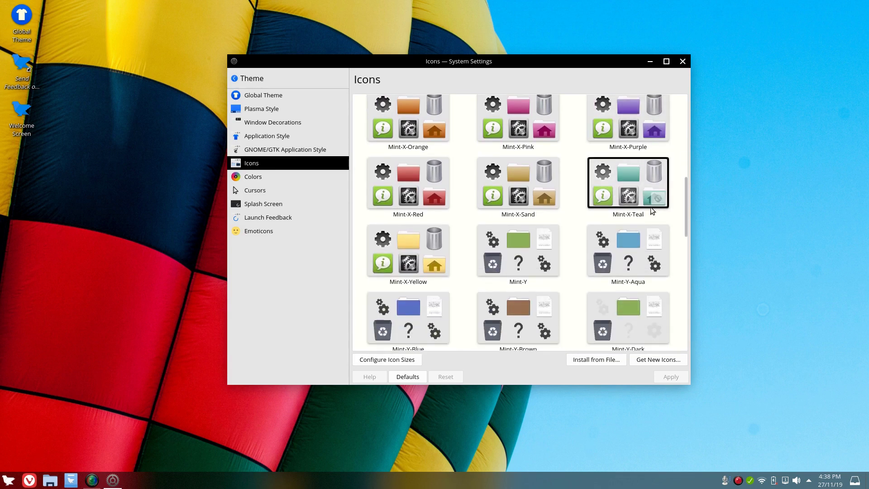
pyautogui.scroll(-2, 622, 250)
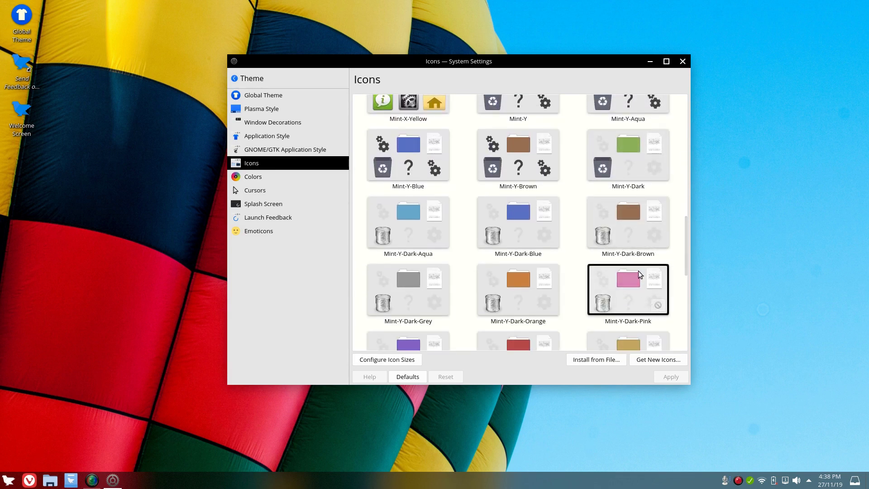
pyautogui.scroll(-2, 624, 240)
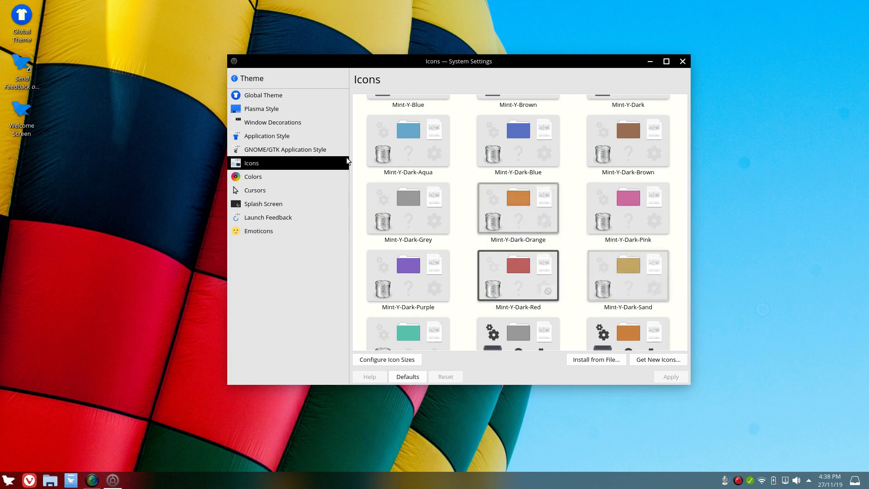
pyautogui.click(256, 123)
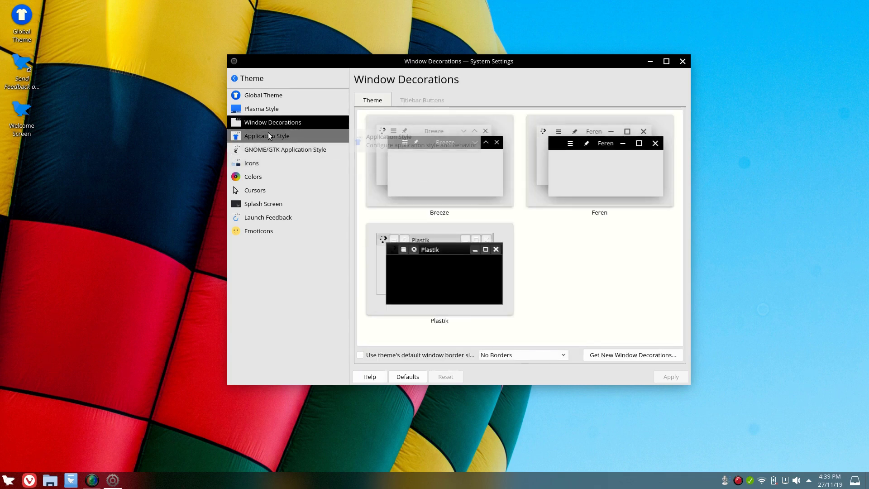
# Look through the Application Style, GNOME/GTK Application Style and Global Theme pages
pyautogui.click(268, 134)
pyautogui.click(265, 149)
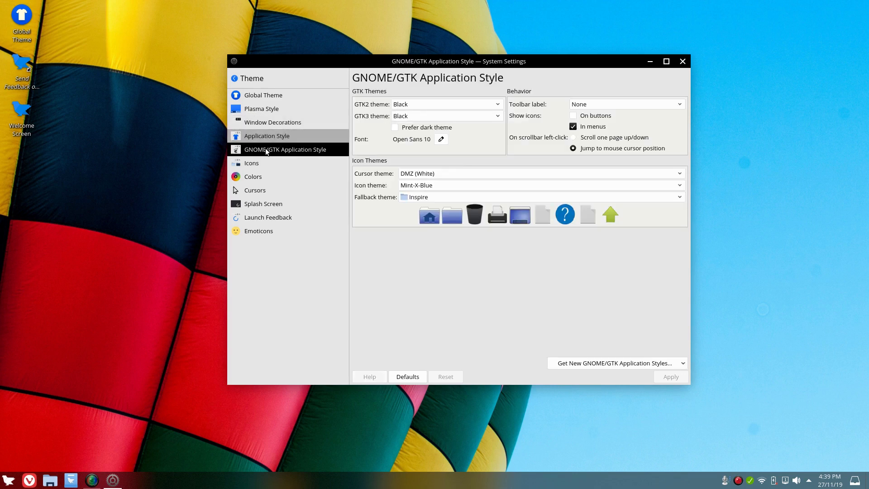
pyautogui.click(264, 96)
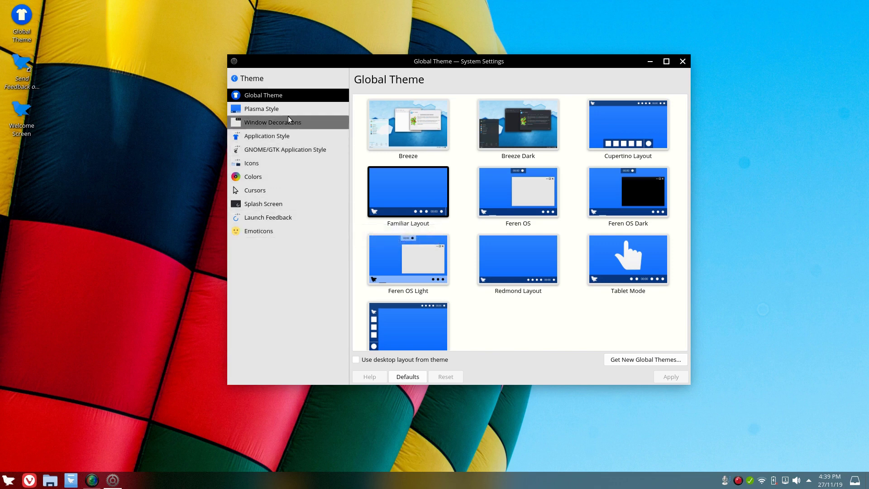
# Open the Icons page and scroll the theme grid to the Mint-X colour variants
pyautogui.click(258, 162)
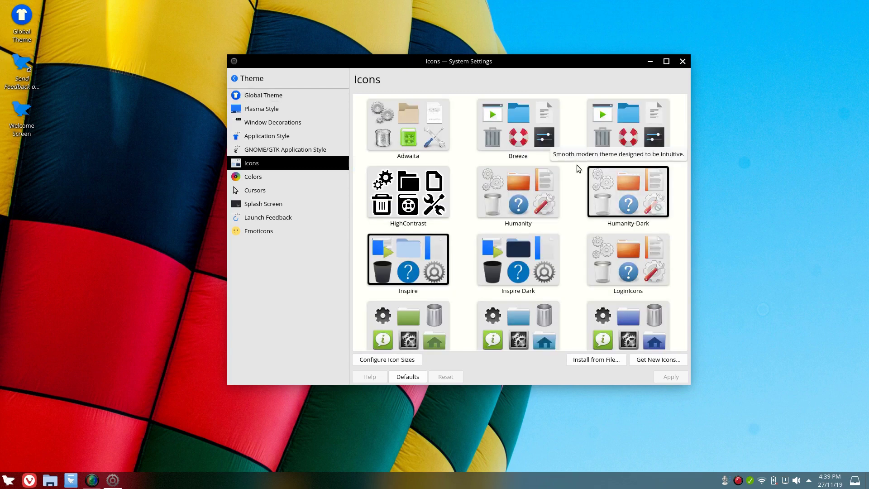
pyautogui.scroll(-5, 569, 215)
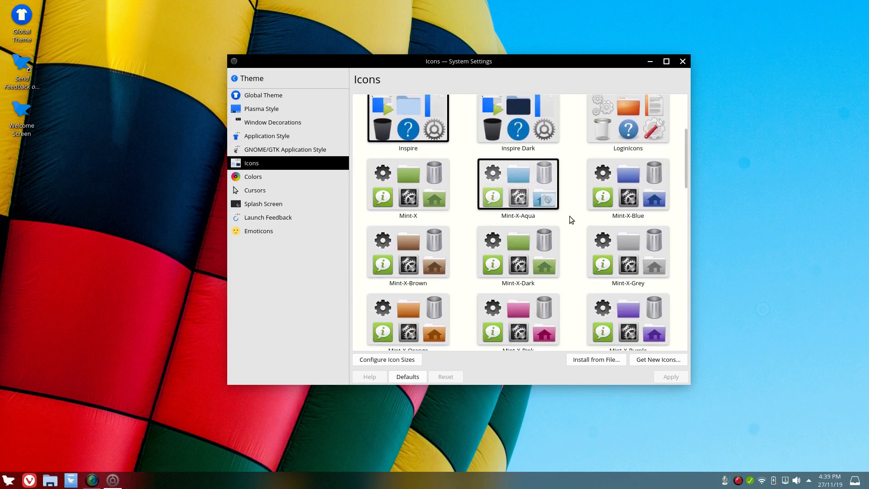
pyautogui.scroll(-3, 569, 216)
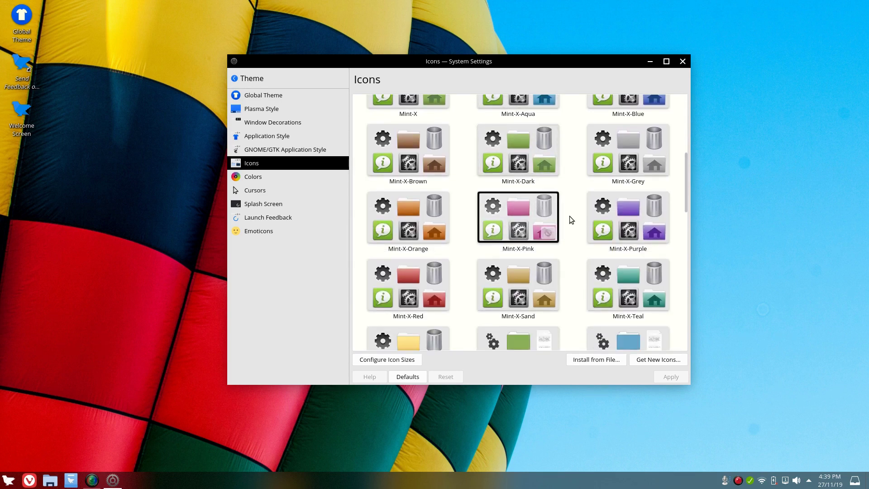
pyautogui.scroll(-2, 570, 216)
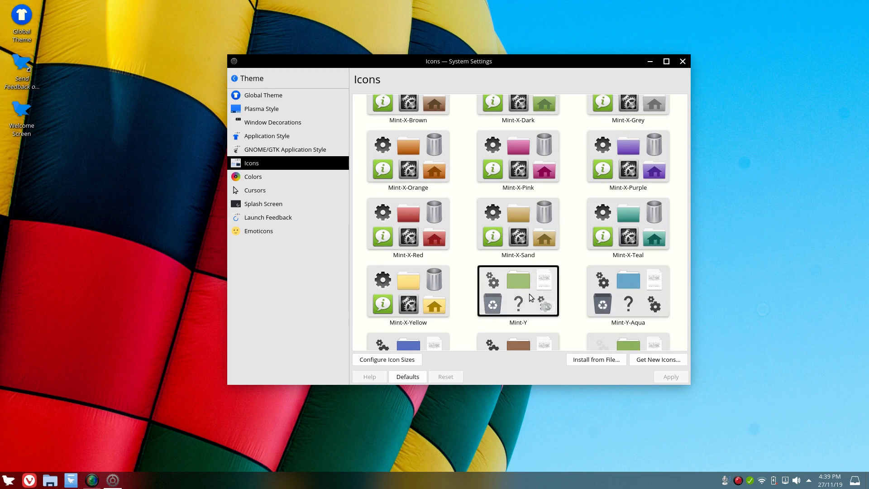
pyautogui.scroll(2, 523, 294)
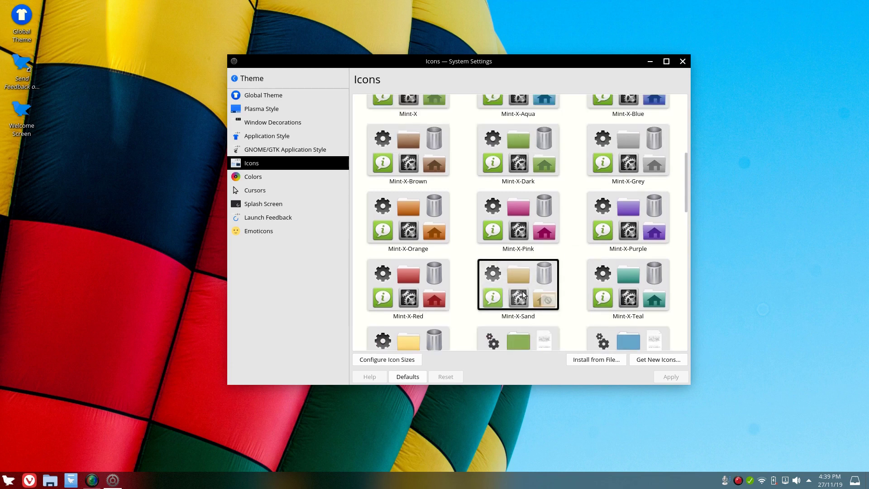
pyautogui.scroll(2, 522, 291)
# Apply the Mint-X-Blue icon theme, then close the Home file manager window
pyautogui.click(628, 169)
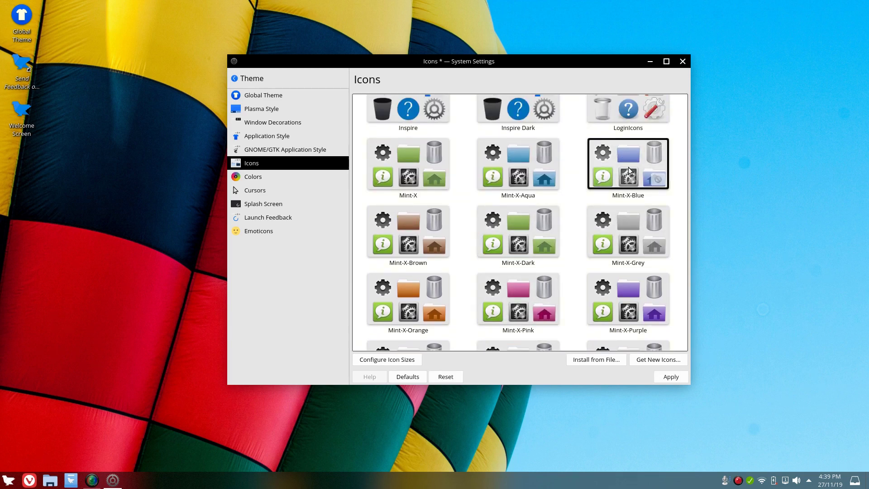
pyautogui.click(670, 376)
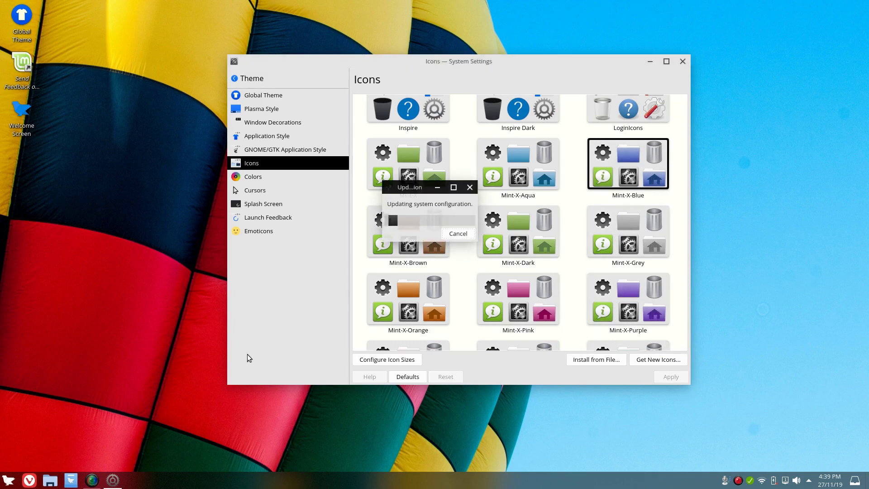
pyautogui.click(9, 479)
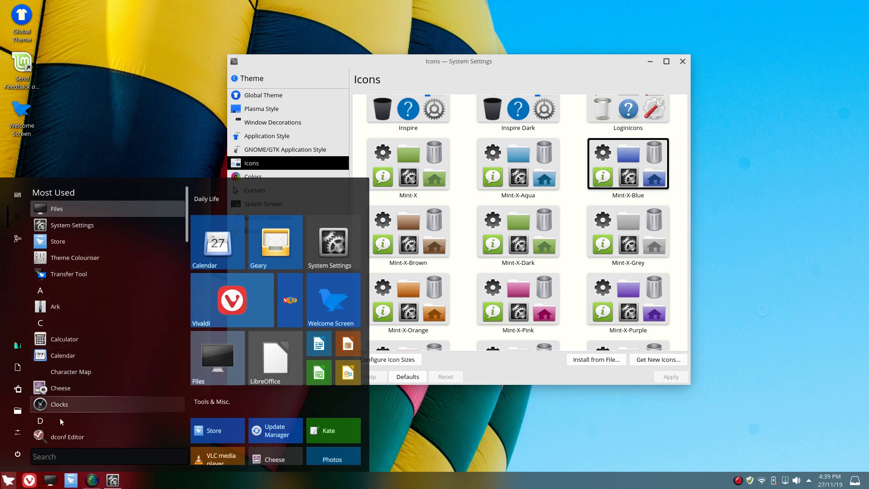
pyautogui.press('Escape')
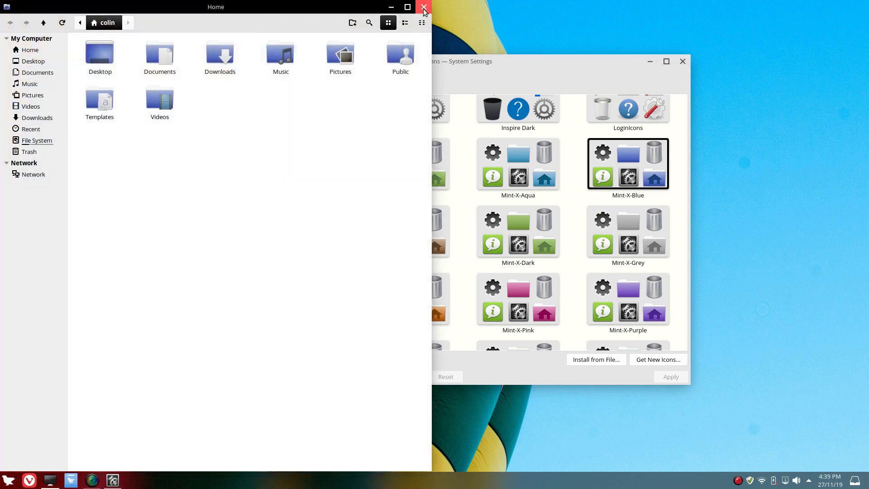
pyautogui.click(424, 7)
pyautogui.scroll(3, 486, 219)
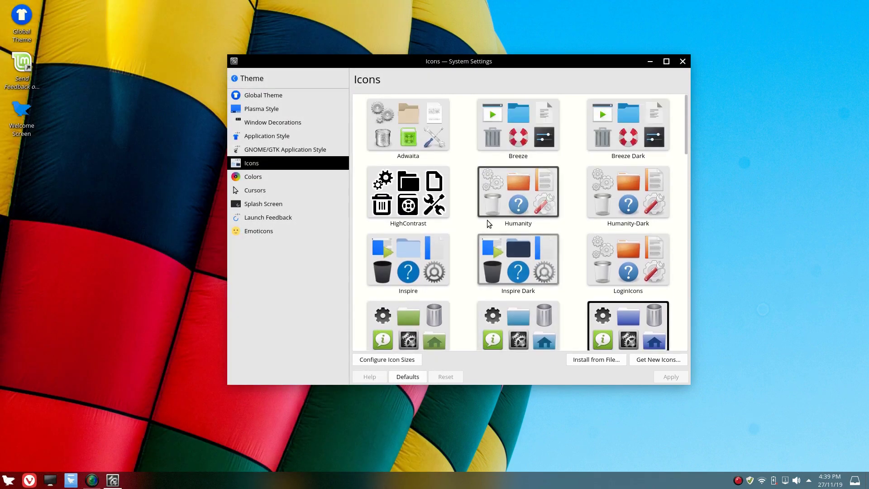
# Select and apply the Inspire icon theme, then close System Settings
pyautogui.scroll(-1, 487, 220)
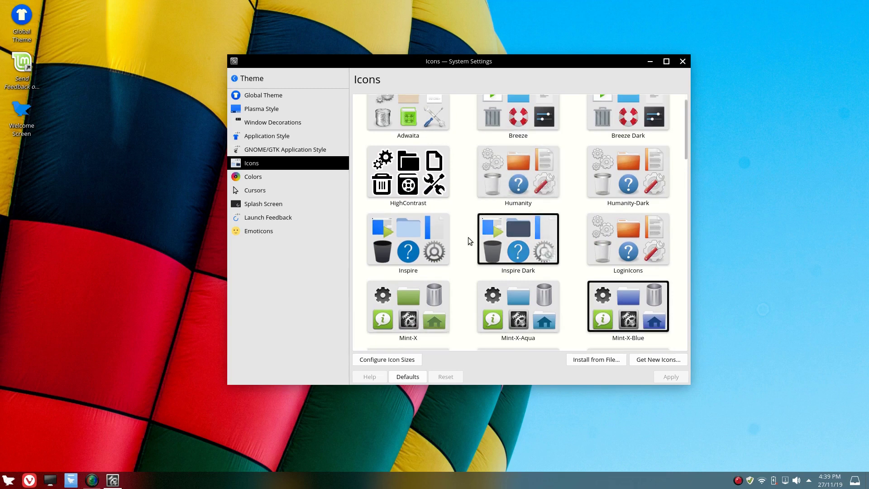
pyautogui.click(403, 230)
pyautogui.click(668, 378)
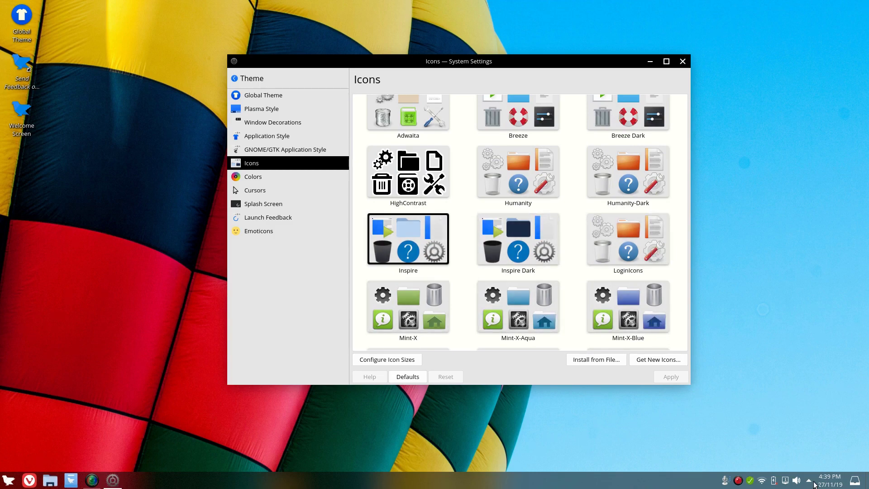
pyautogui.click(681, 62)
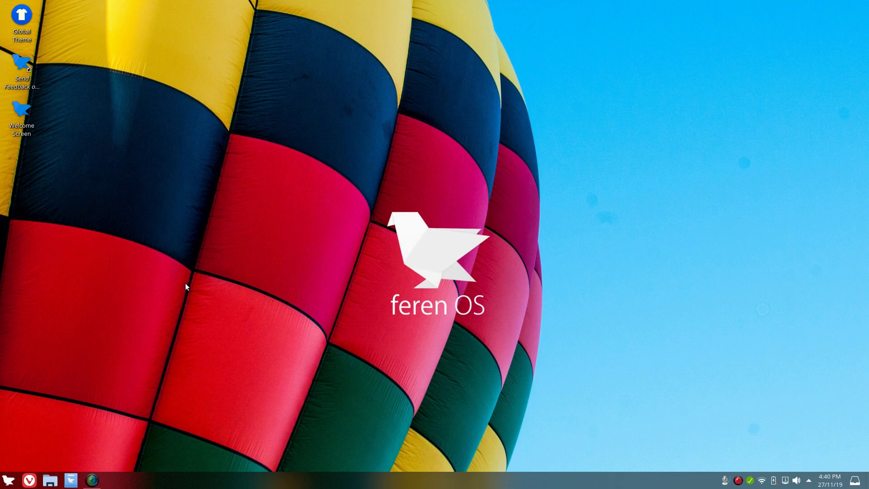
pyautogui.click(7, 483)
pyautogui.click(333, 243)
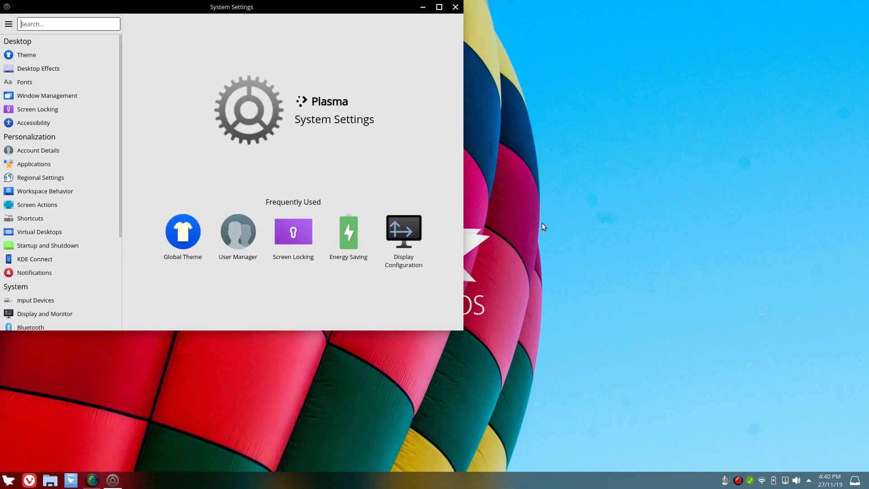
pyautogui.moveTo(298, 6); pyautogui.dragTo(493, 65)
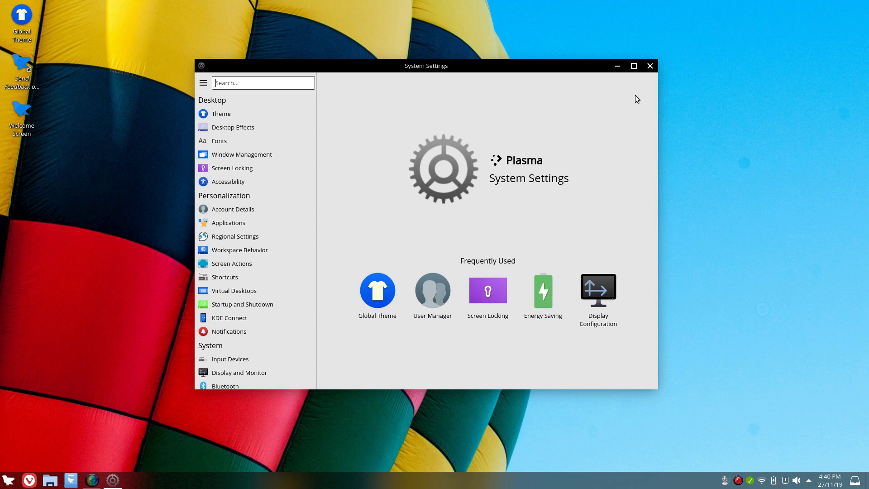
pyautogui.click(648, 66)
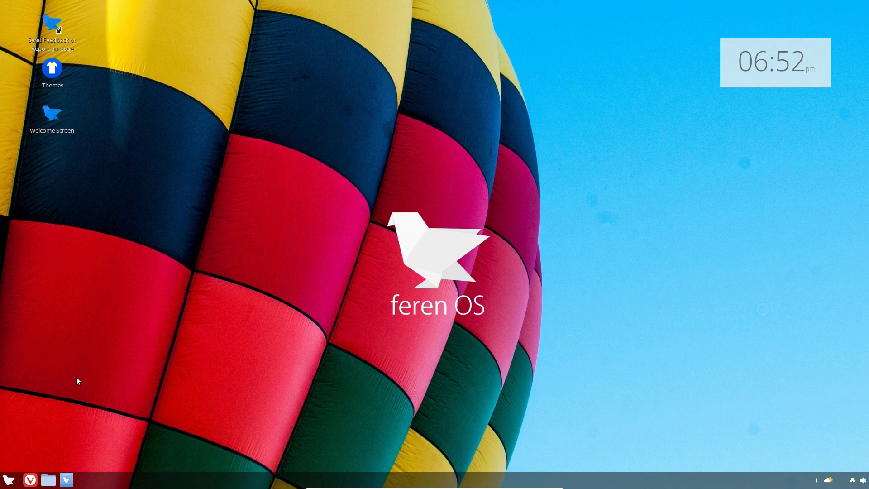
# Open the file manager on Home and look inside Documents and Downloads
pyautogui.click(9, 480)
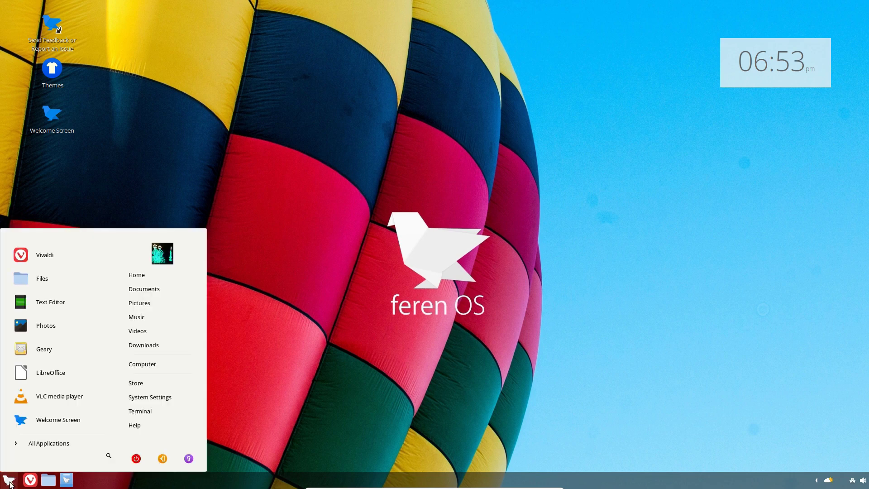
pyautogui.click(10, 482)
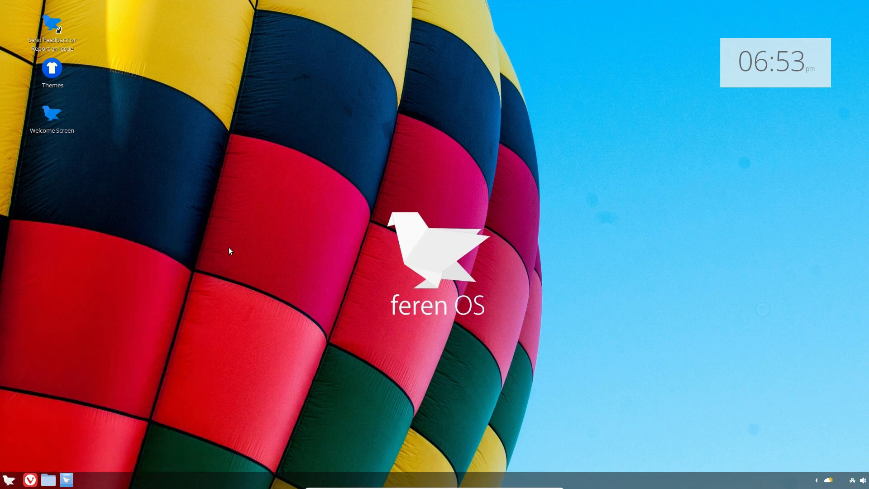
pyautogui.click(414, 174)
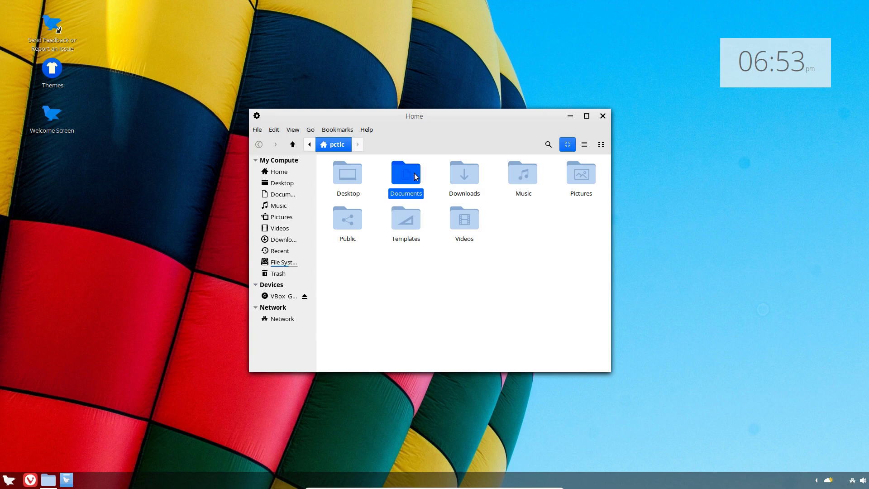
pyautogui.doubleClick(414, 175)
pyautogui.hotkey('alt', 'Left')
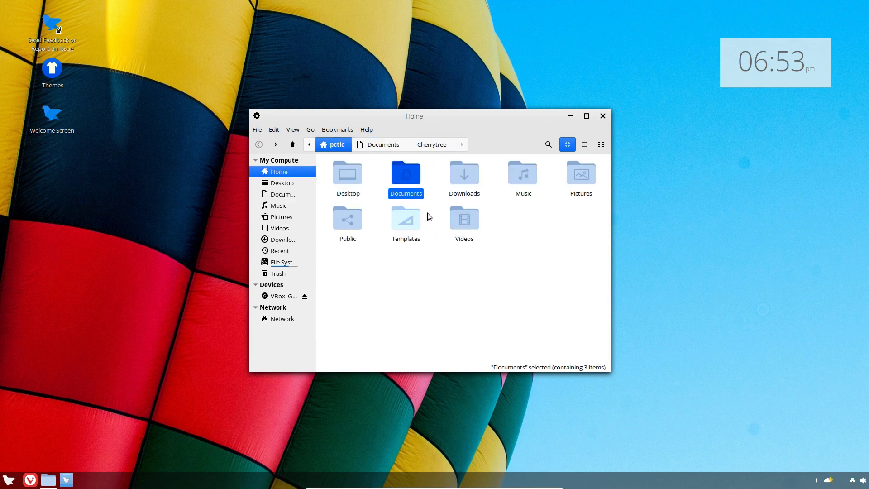
pyautogui.doubleClick(466, 177)
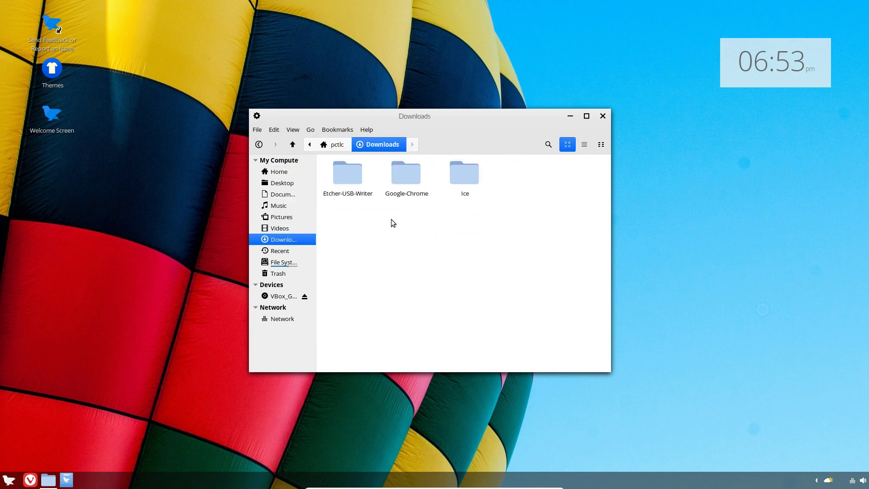
pyautogui.hotkey('alt', 'Left')
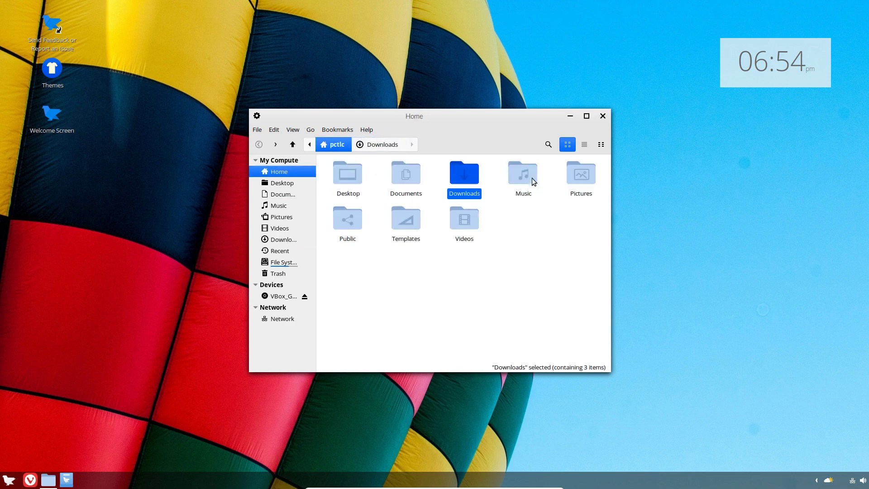
# Browse Music's Bryan Adams and Cinnamon-Desktop-Wallpaper folders, then Videos, returning Home
pyautogui.doubleClick(532, 179)
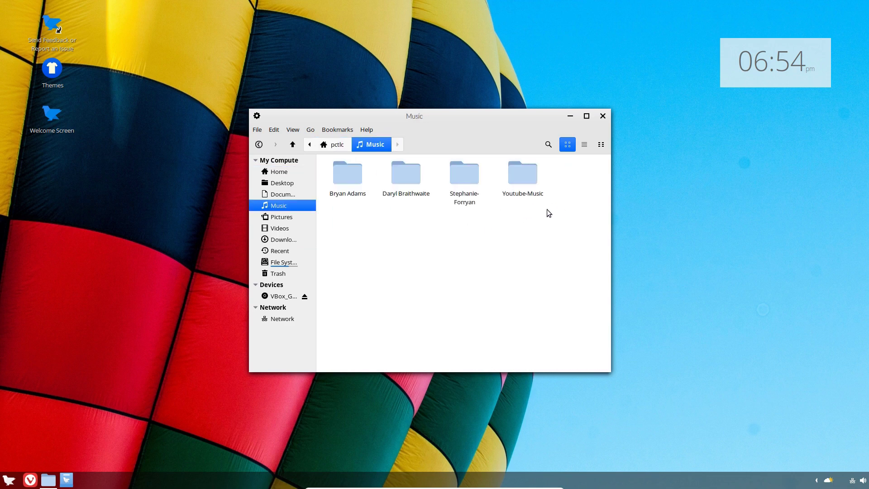
pyautogui.doubleClick(358, 180)
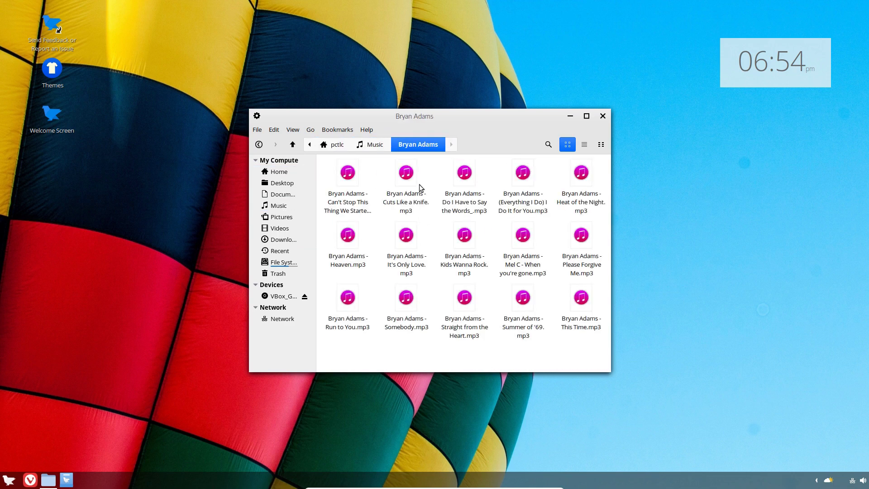
pyautogui.click(371, 150)
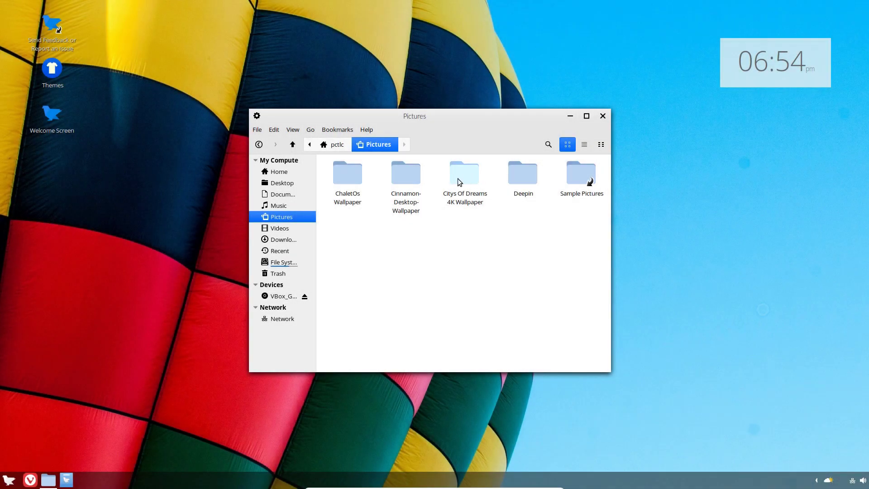
pyautogui.doubleClick(408, 180)
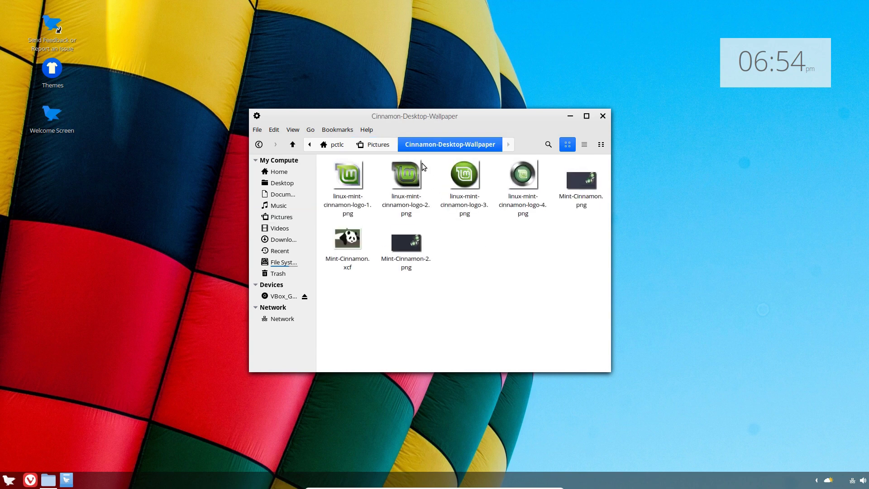
pyautogui.hotkey('alt', 'Up')
pyautogui.hotkey('alt', 'Up')
pyautogui.doubleClick(455, 219)
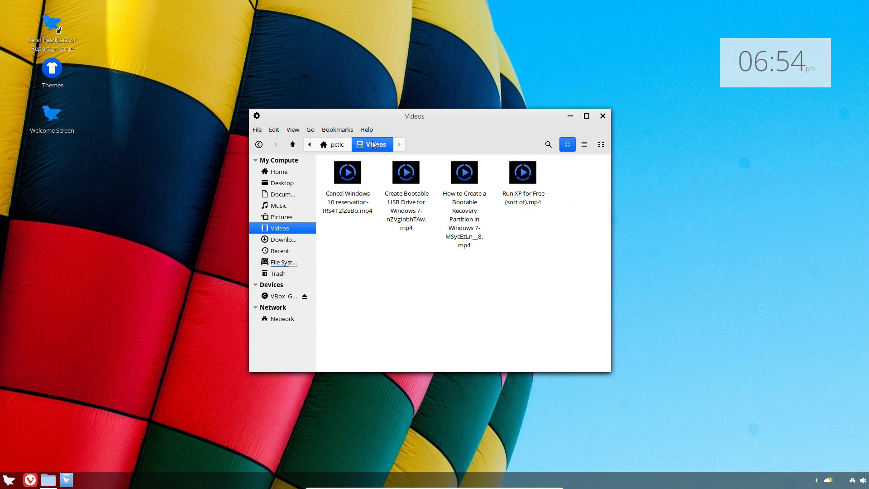
pyautogui.click(339, 146)
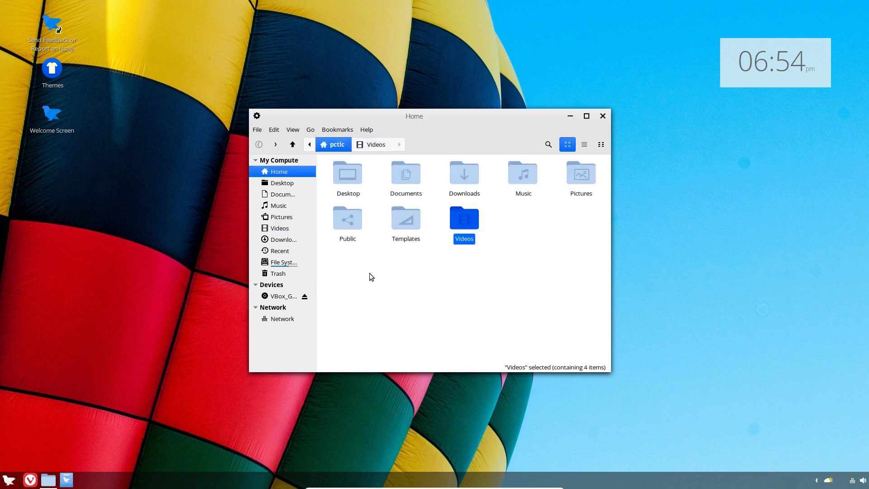
# Cut the Computer folder from Documents and paste it into the home folder
pyautogui.doubleClick(408, 180)
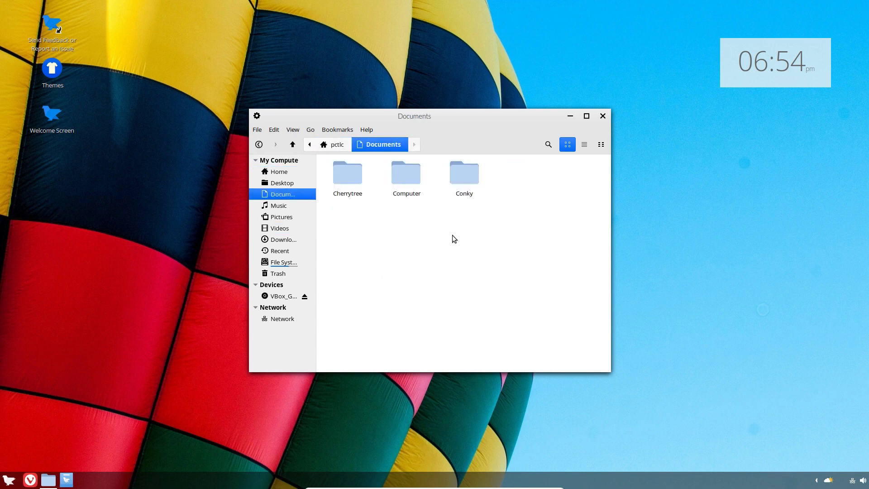
pyautogui.rightClick(401, 176)
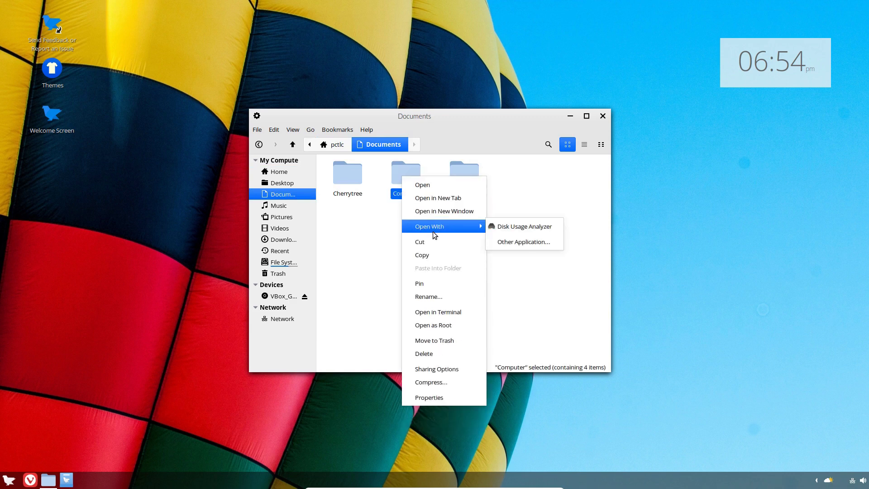
pyautogui.click(438, 242)
pyautogui.click(347, 148)
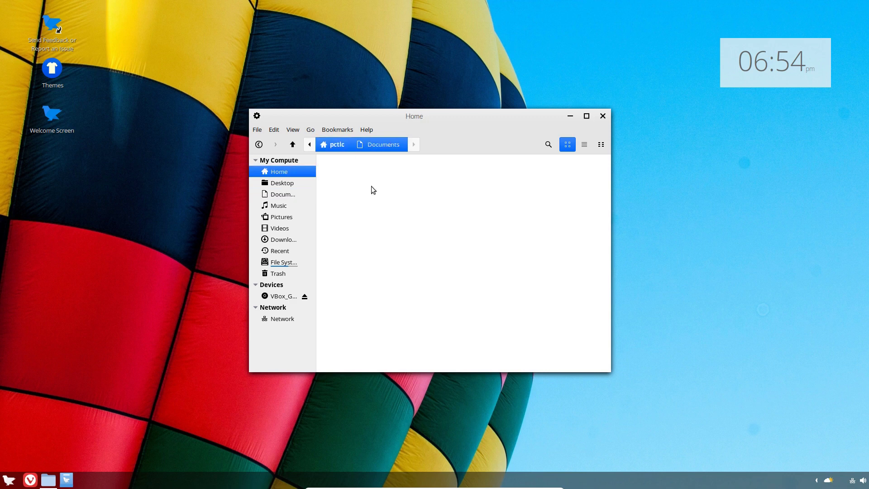
pyautogui.rightClick(539, 248)
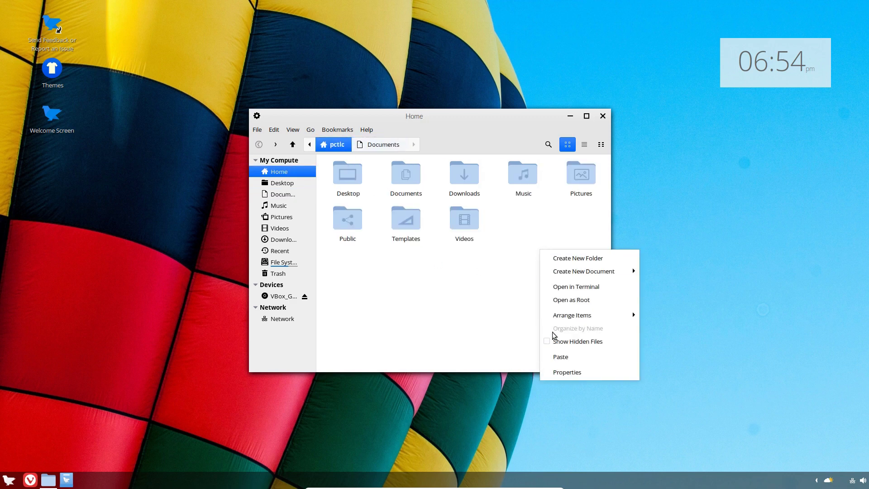
pyautogui.click(562, 355)
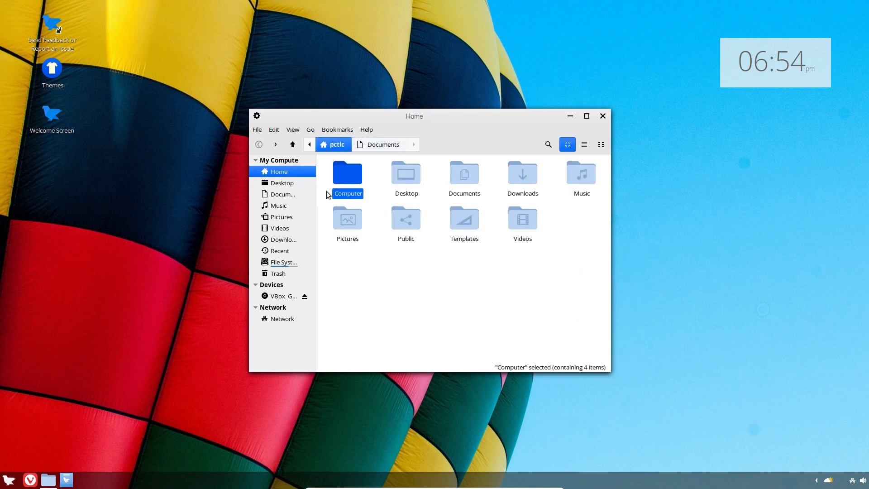
# Open the moved Computer folder to check it, then return Home
pyautogui.click(410, 291)
pyautogui.doubleClick(357, 179)
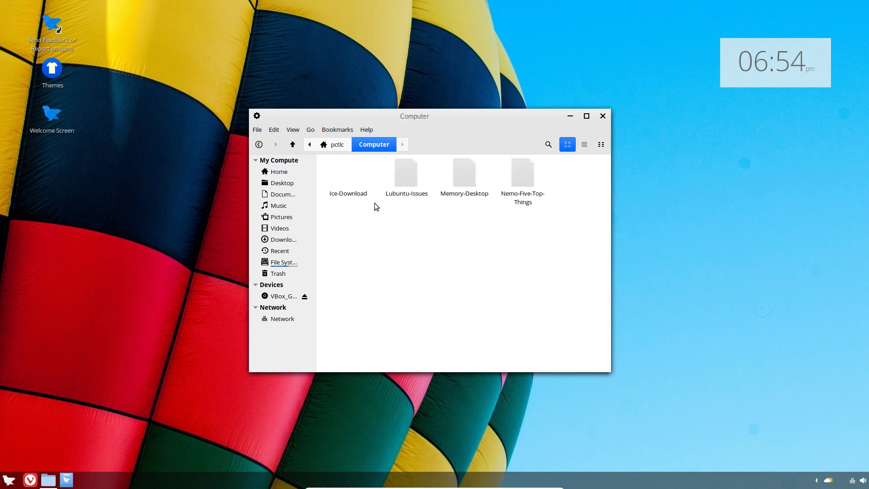
pyautogui.click(337, 148)
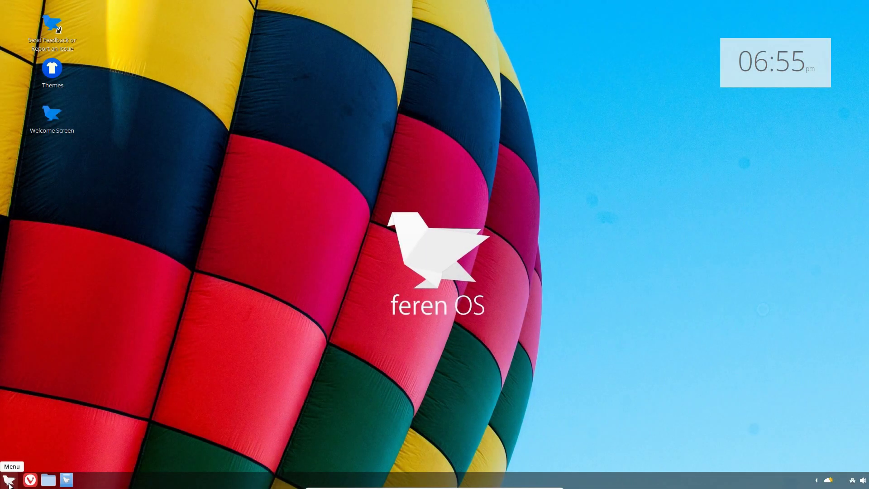
# Launch Theme Colouriser by searching 'colo' and choose the feren theme
pyautogui.click(9, 482)
pyautogui.write('colo')
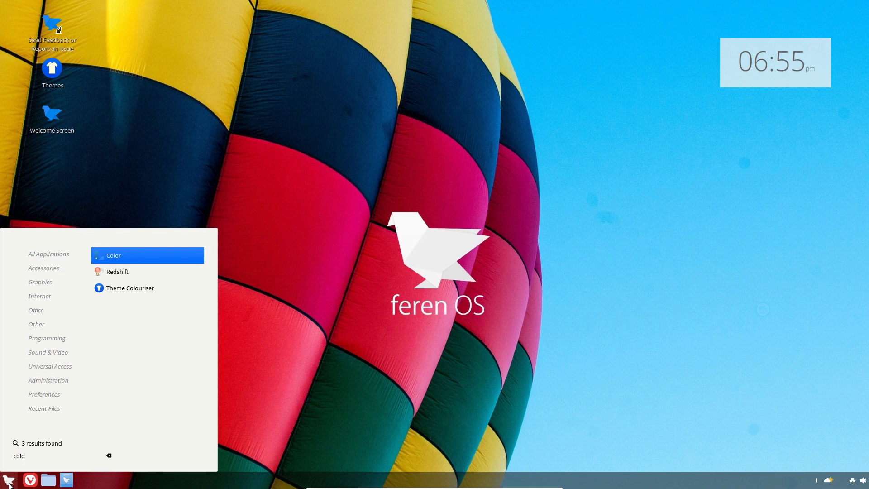
pyautogui.click(117, 289)
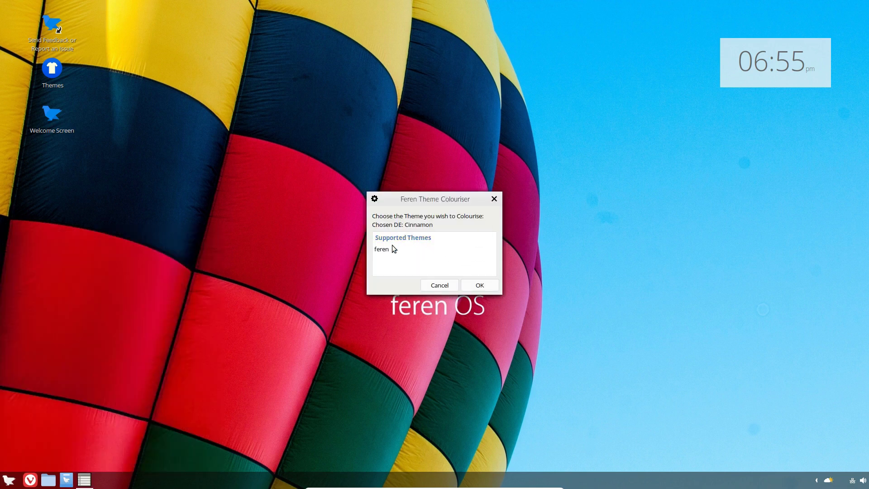
pyautogui.click(382, 250)
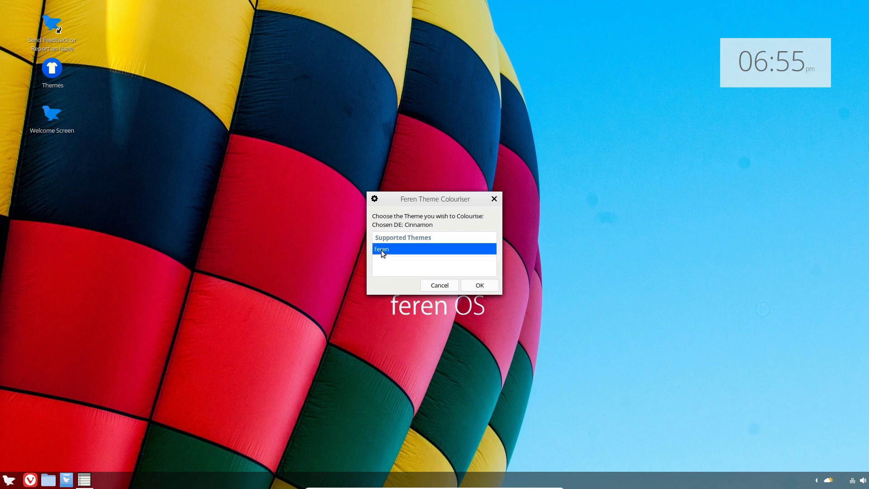
pyautogui.click(479, 286)
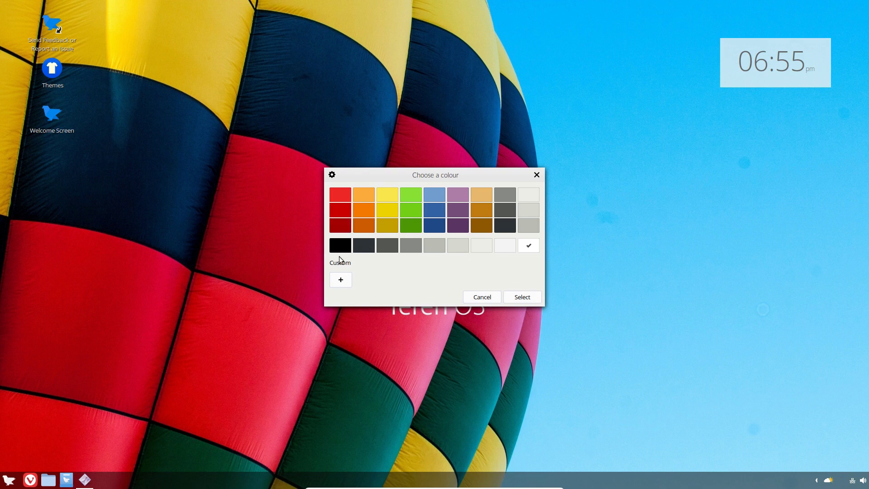
# Recolour it dark red as 'feren-red' with a coloured titlebar, then preview it in Files
pyautogui.click(340, 226)
pyautogui.click(521, 297)
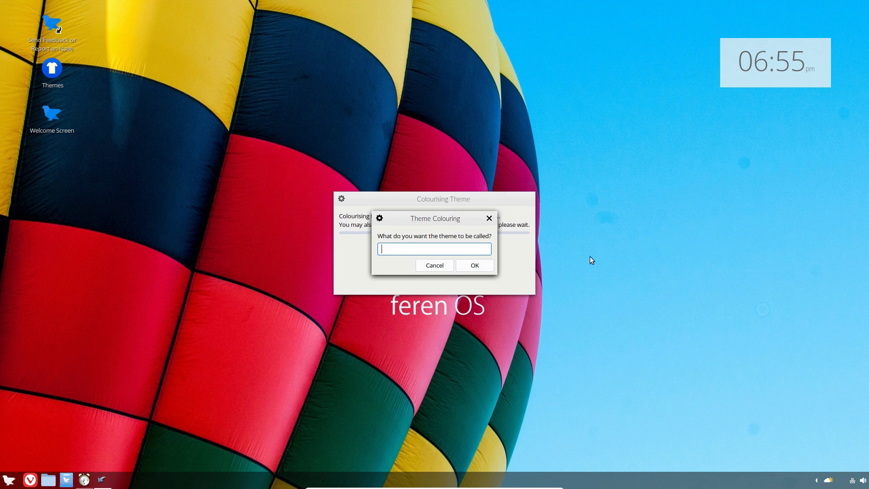
pyautogui.write('feren-red')
pyautogui.press('Return')
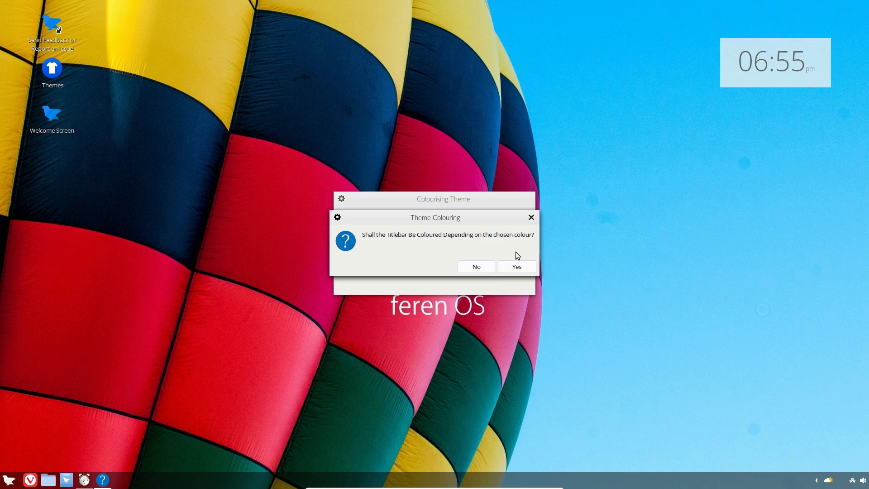
pyautogui.click(517, 267)
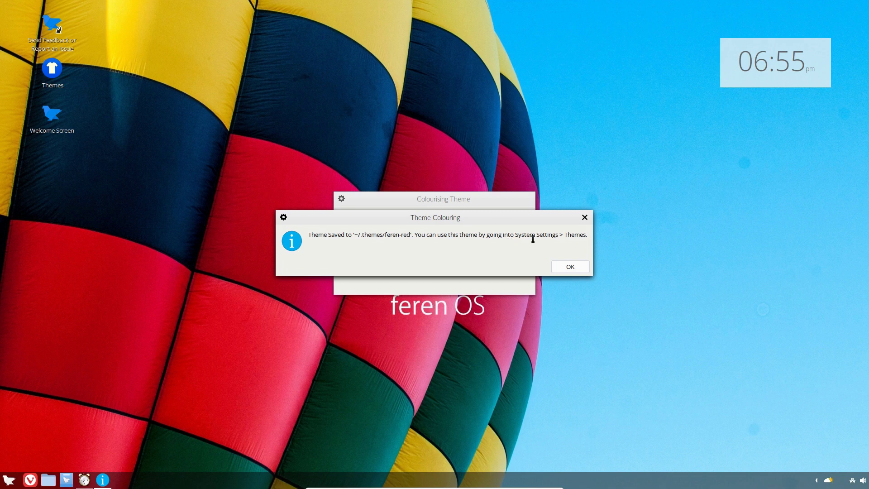
pyautogui.click(572, 267)
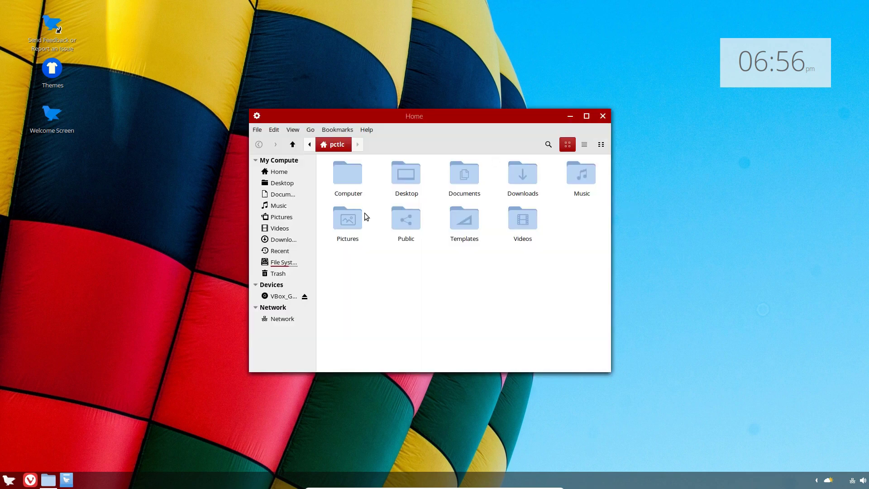
pyautogui.click(284, 197)
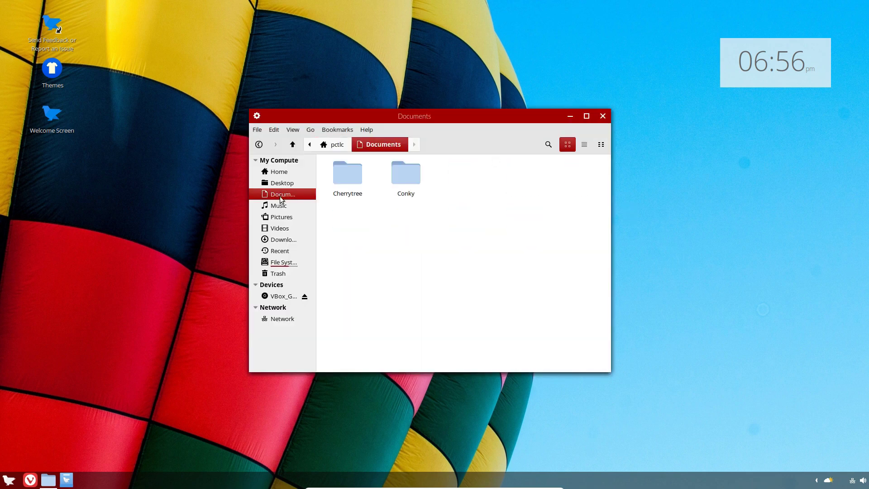
pyautogui.click(602, 116)
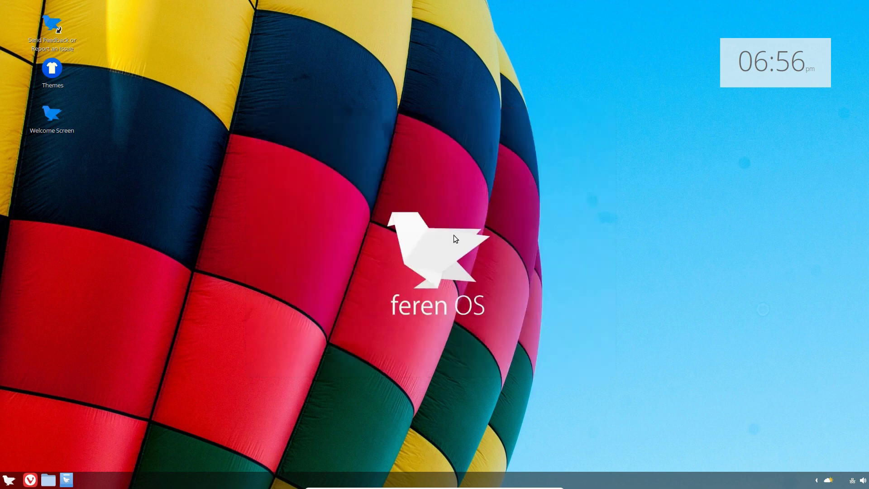
# Search 'col' to relaunch Theme Colouriser and choose the feren theme
pyautogui.click(9, 480)
pyautogui.write('cou')
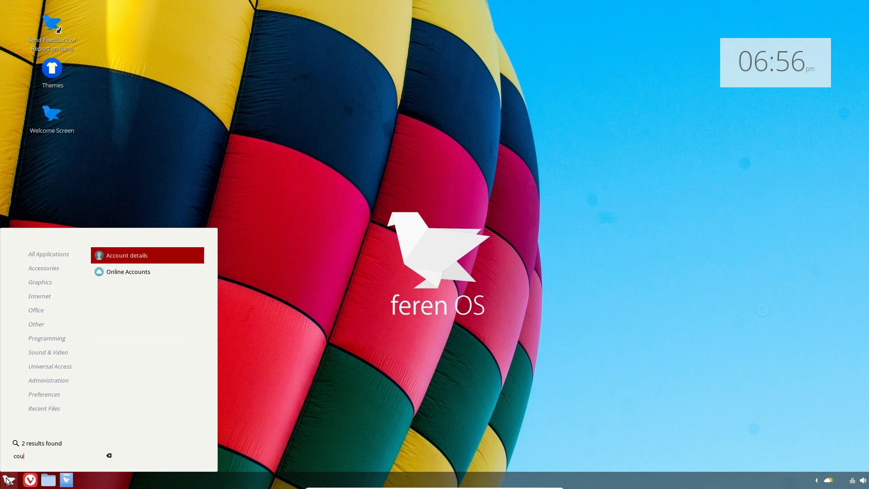
pyautogui.press('BackSpace')
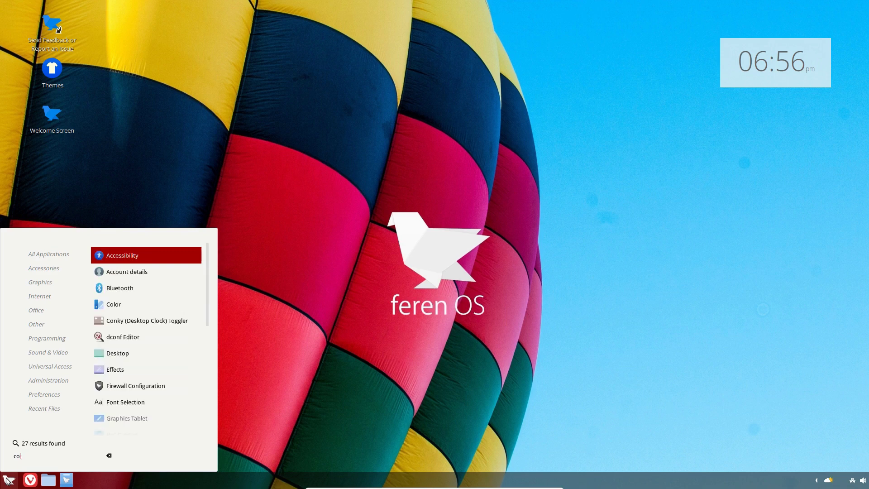
pyautogui.write('l')
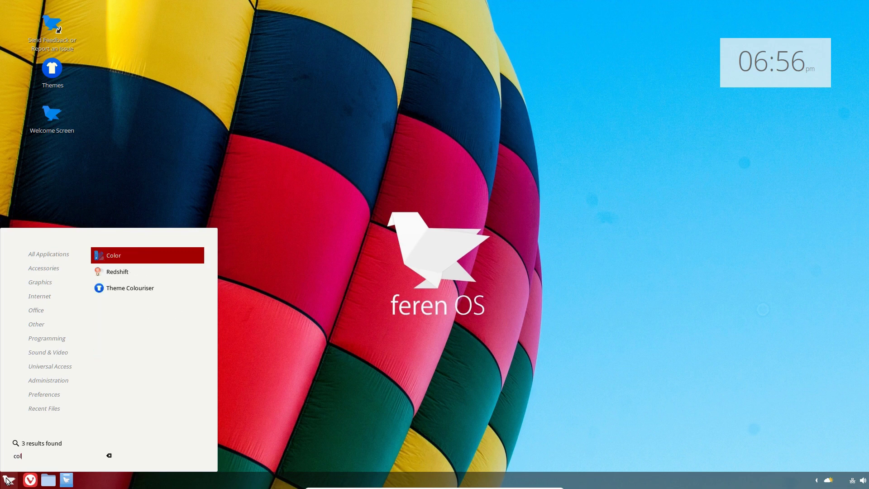
pyautogui.click(157, 289)
pyautogui.click(380, 250)
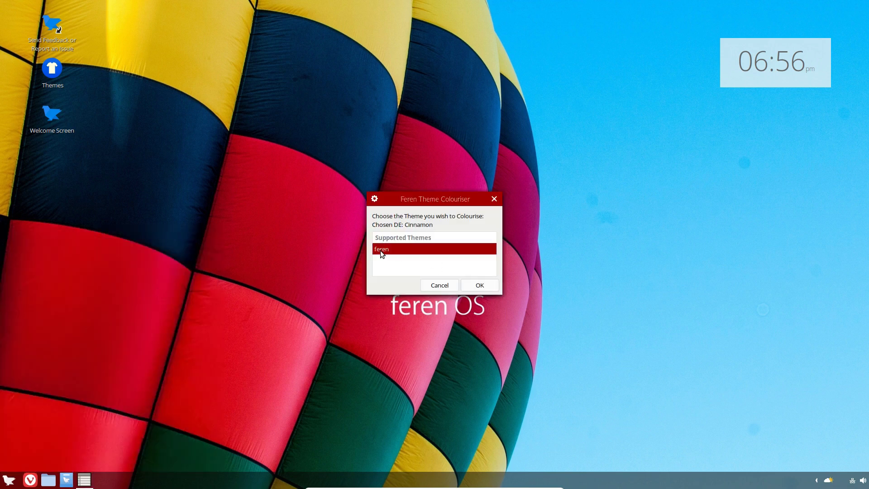
pyautogui.click(479, 285)
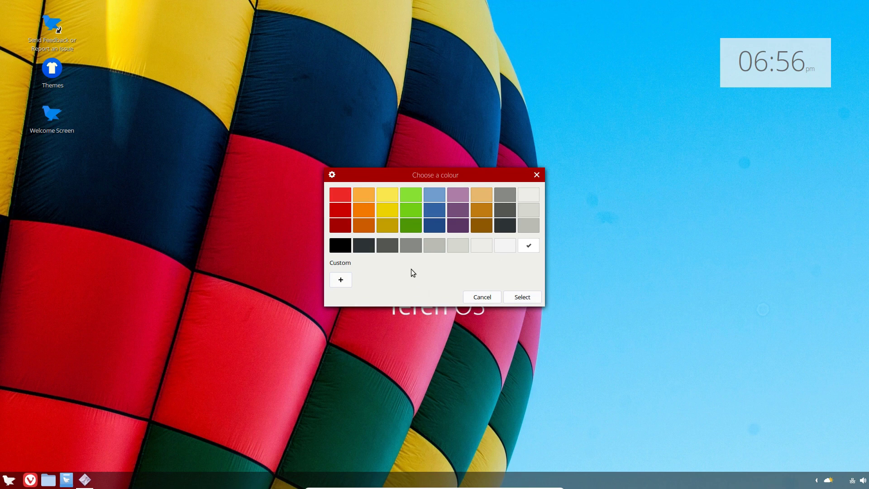
# Recolour it green as 'feren-green' with a coloured titlebar and apply it immediately
pyautogui.click(409, 206)
pyautogui.click(522, 297)
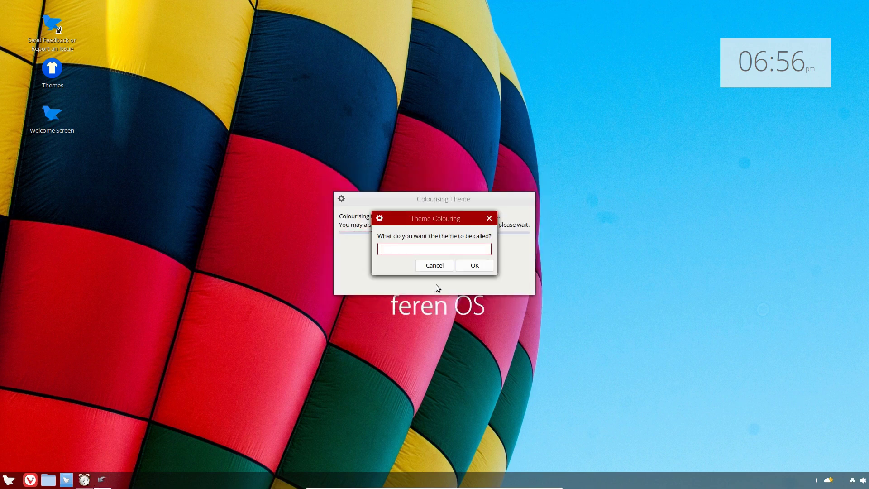
pyautogui.write('feren-green')
pyautogui.press('Return')
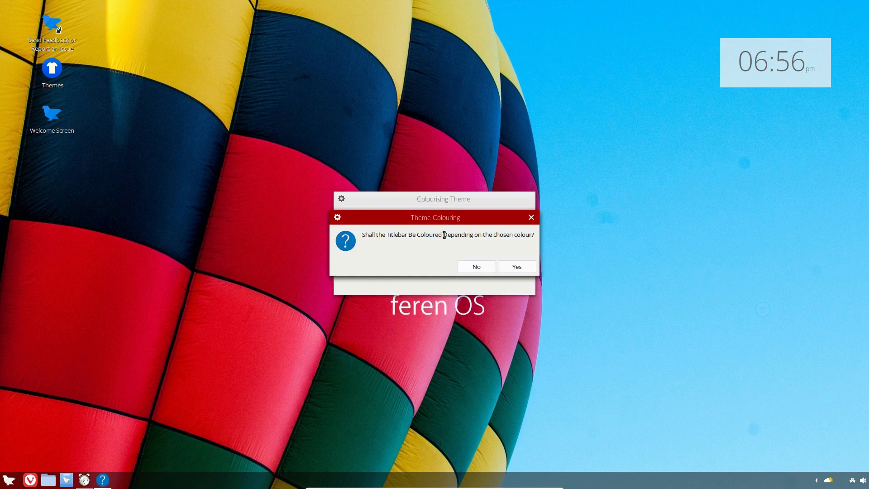
pyautogui.click(514, 267)
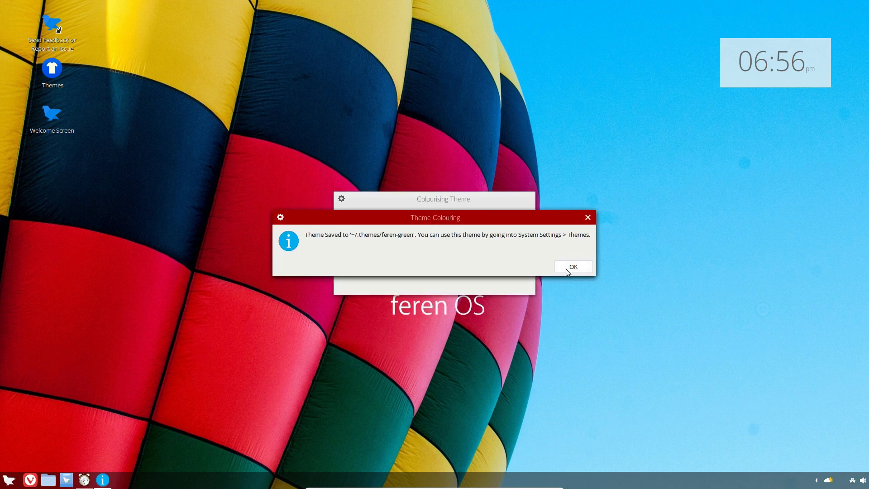
pyautogui.click(566, 269)
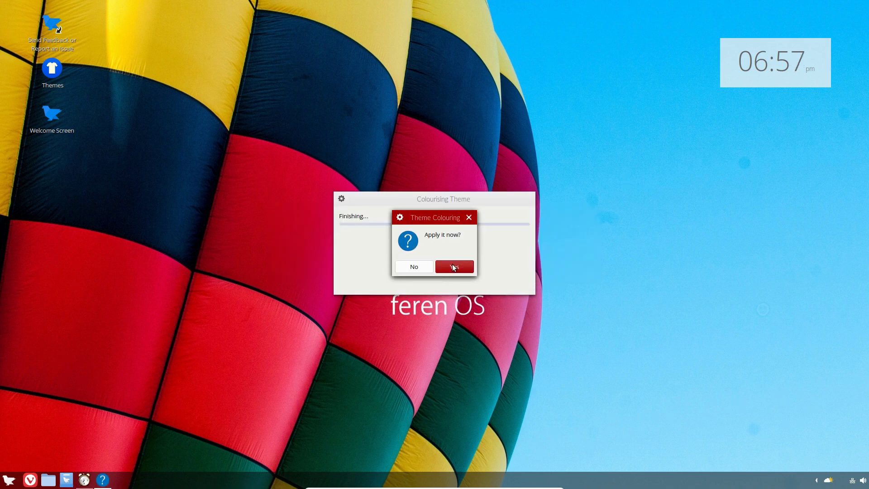
pyautogui.click(454, 267)
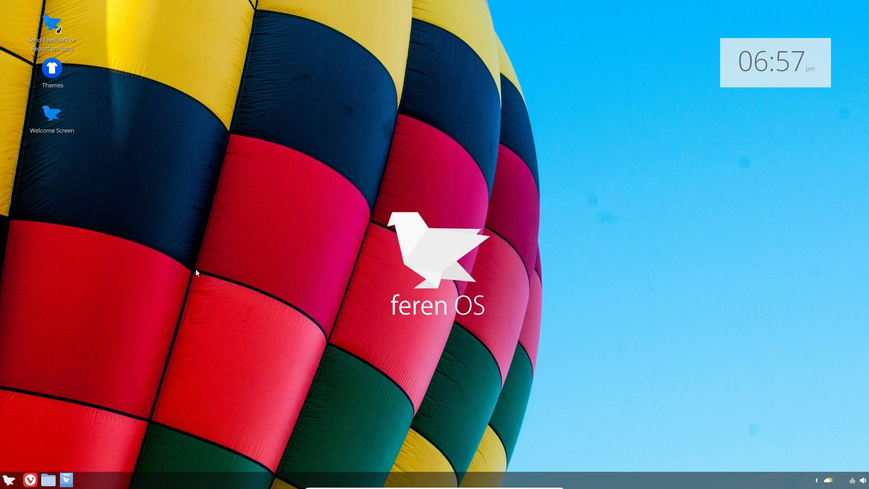
# Preview the green theme in the Home file manager window, then open the Feren Store
pyautogui.click(48, 479)
pyautogui.moveTo(425, 116); pyautogui.dragTo(314, 99)
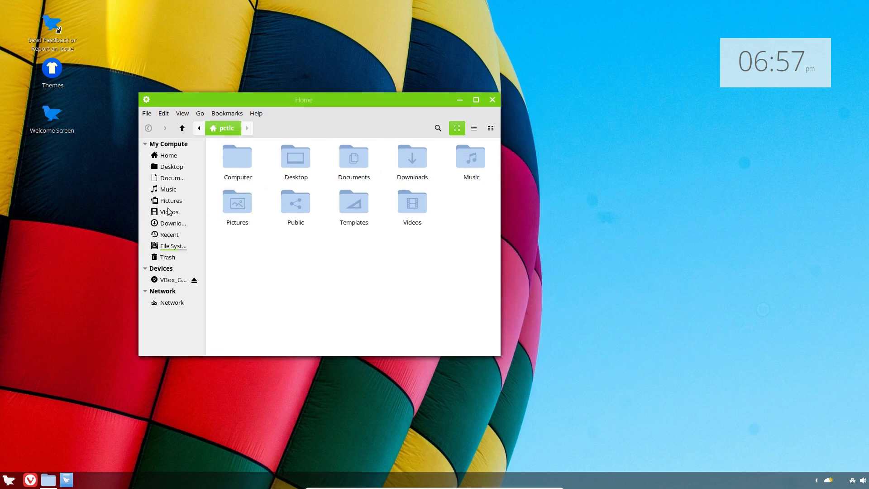
pyautogui.click(7, 482)
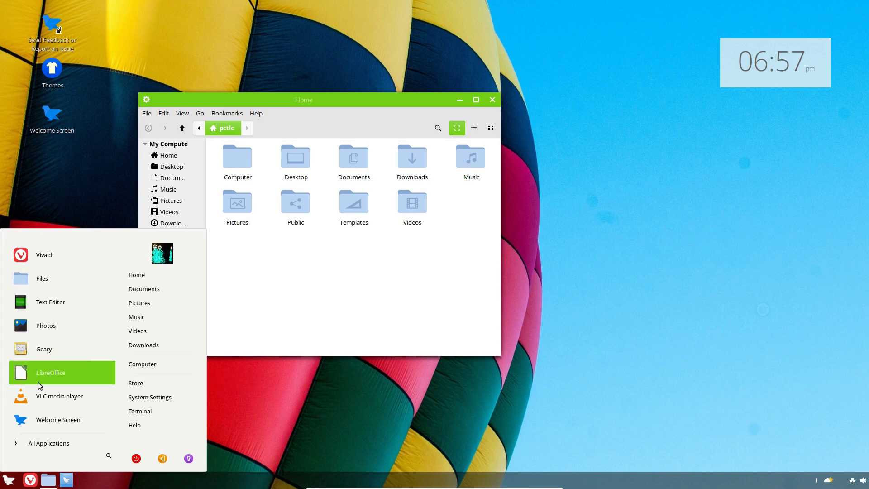
pyautogui.click(9, 483)
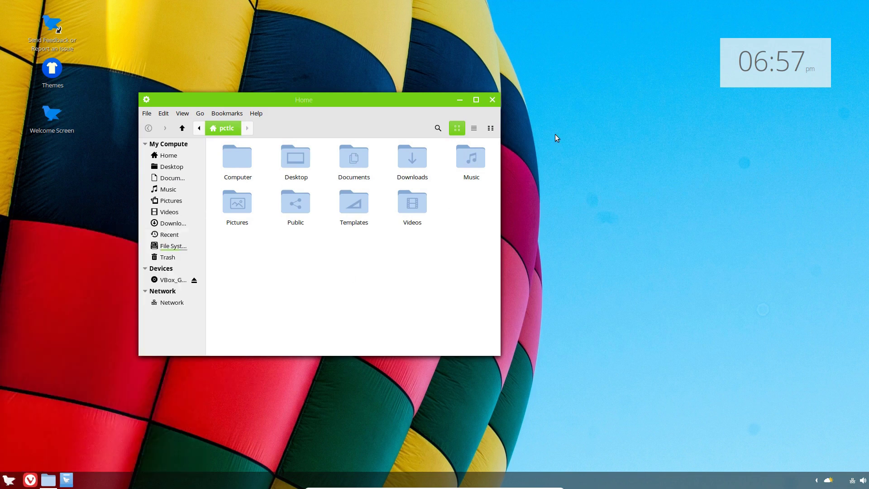
pyautogui.click(490, 100)
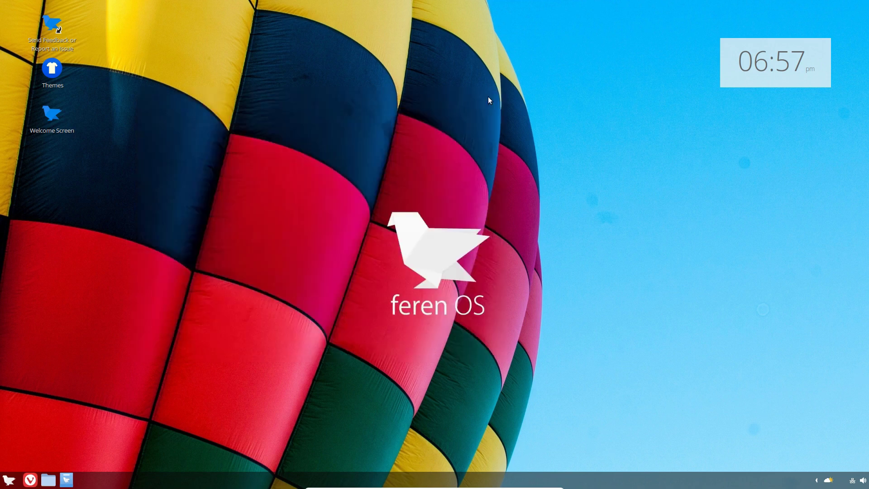
pyautogui.click(66, 480)
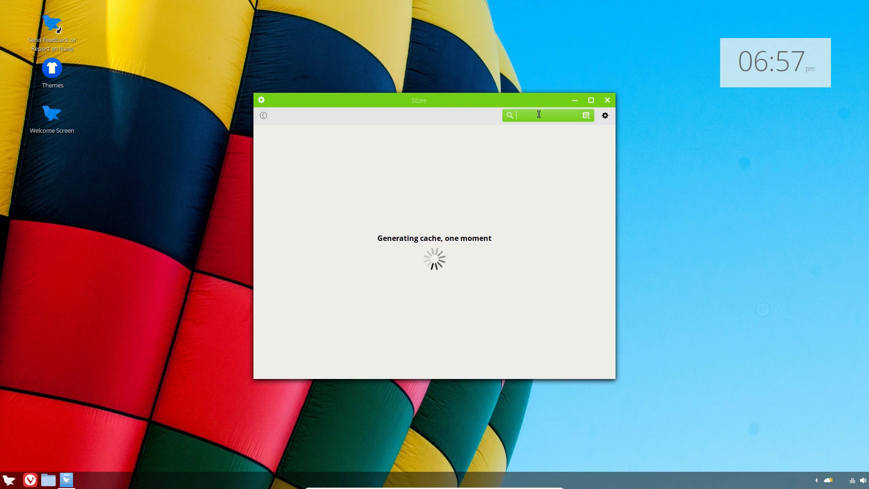
pyautogui.write('theme')
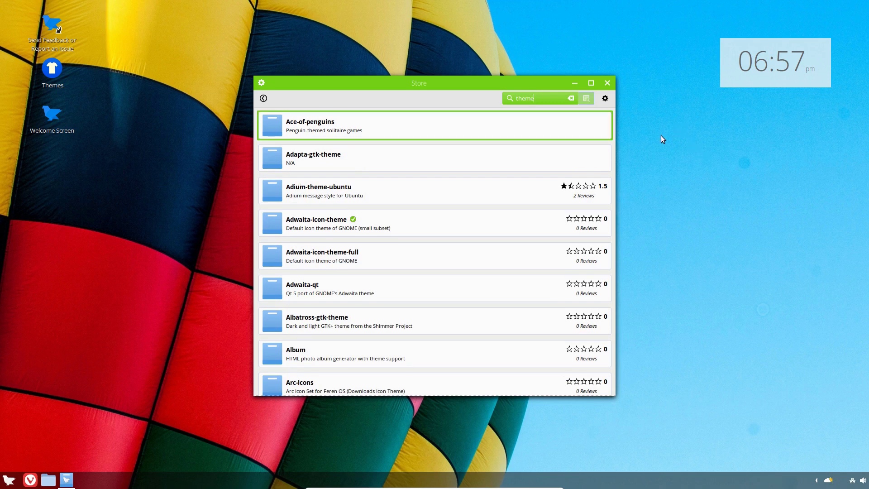
pyautogui.scroll(-5, 354, 189)
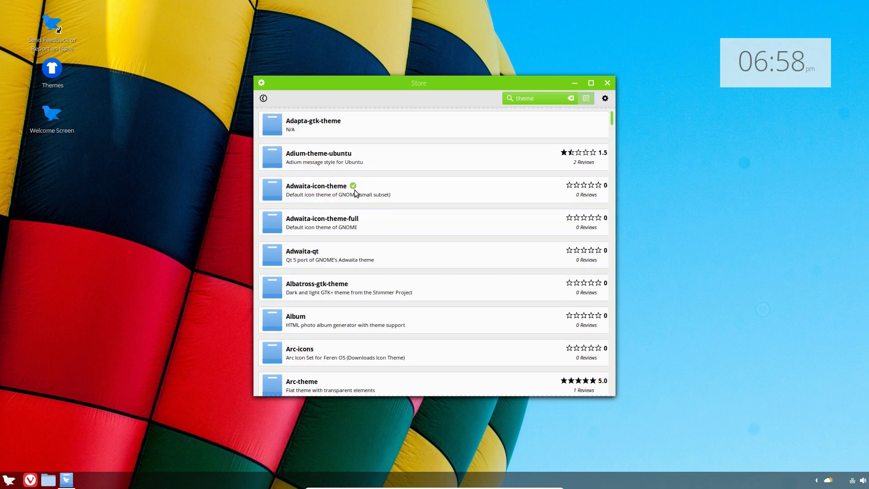
pyautogui.scroll(-5, 354, 189)
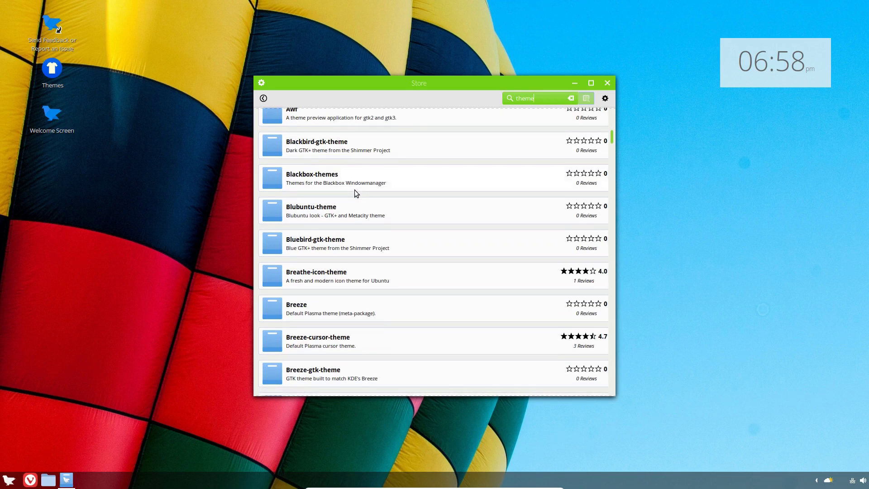
pyautogui.scroll(-15, 367, 224)
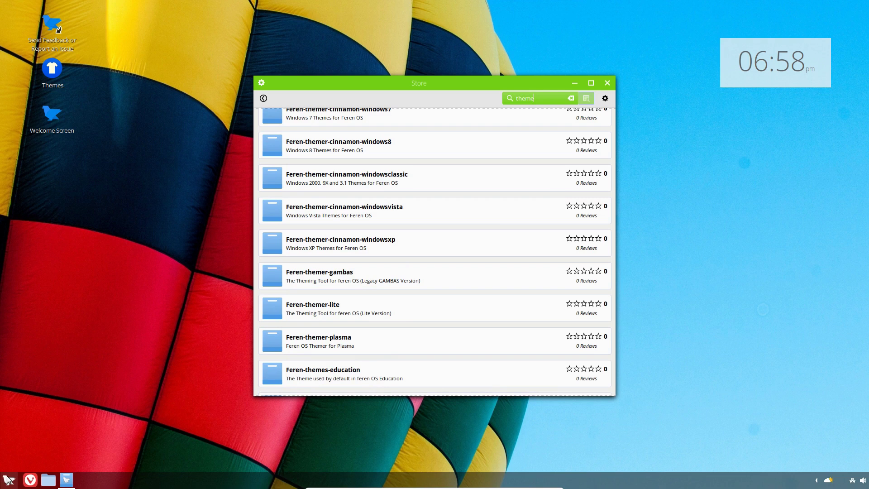
pyautogui.click(608, 83)
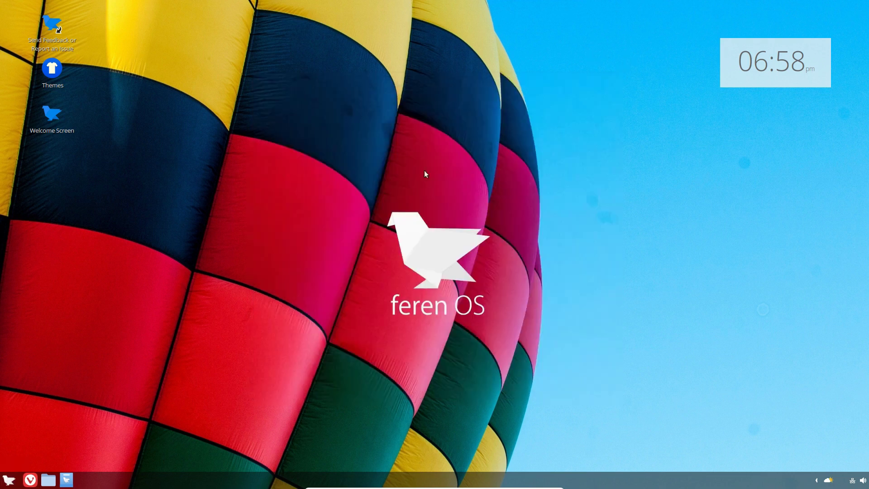
# Open Cinnamon System Settings on the Themes Mix n' Match tab
pyautogui.click(11, 481)
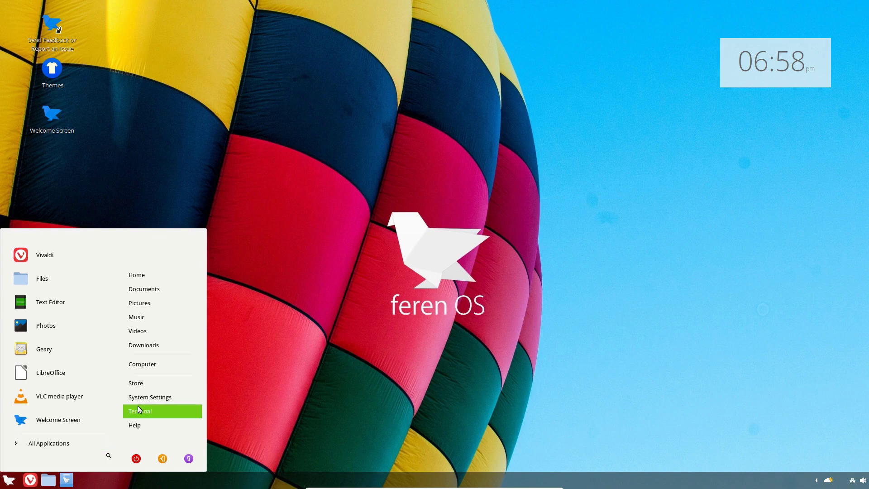
pyautogui.click(149, 395)
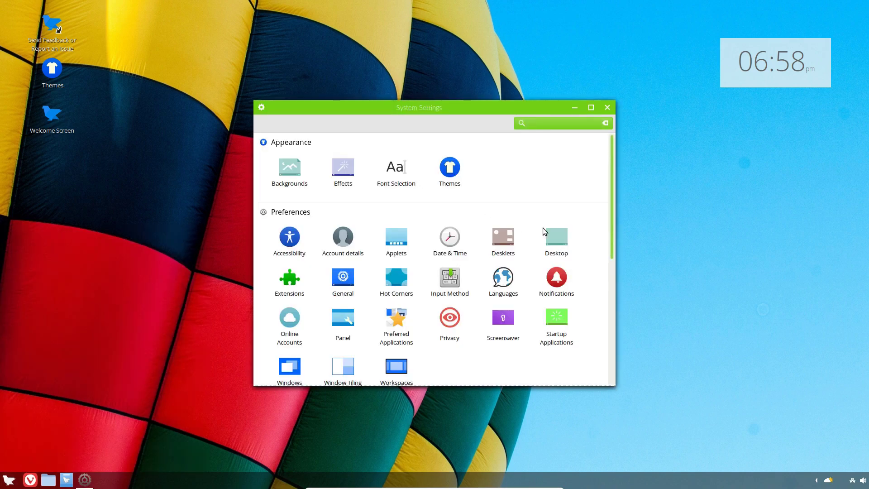
pyautogui.click(439, 169)
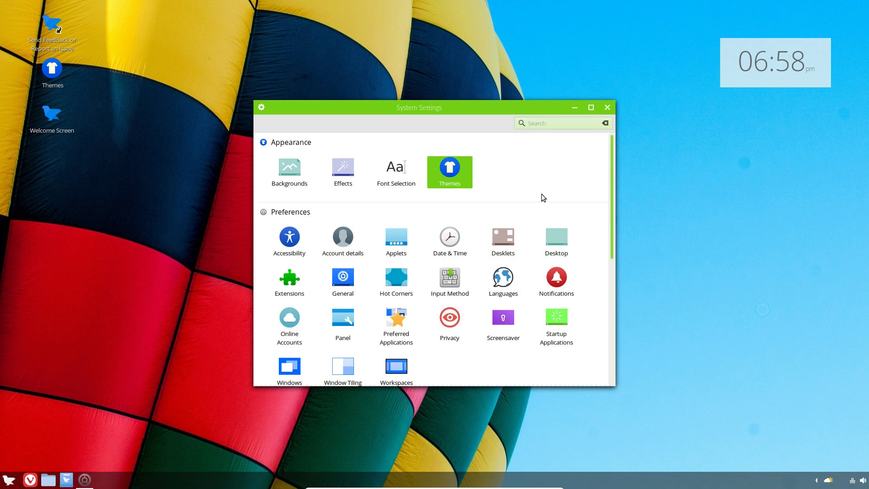
pyautogui.click(408, 123)
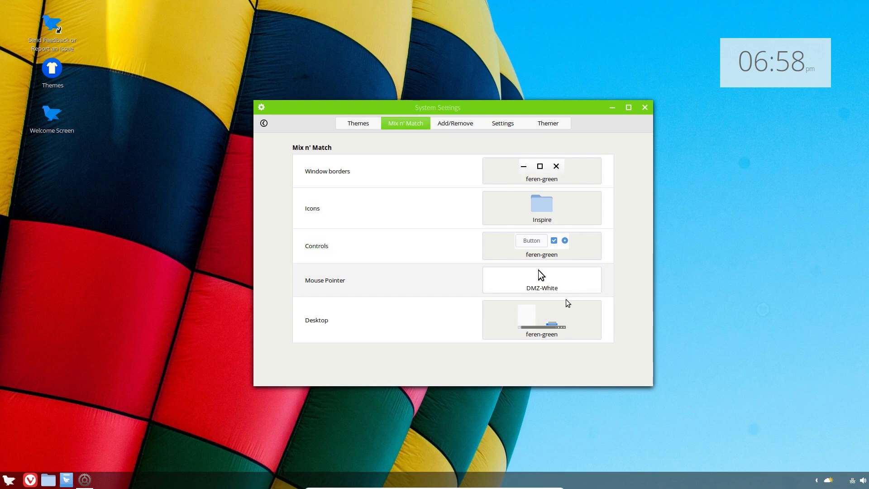
# View the Window borders, Icons, Desktop and Controls choices unchanged, then close settings
pyautogui.click(568, 179)
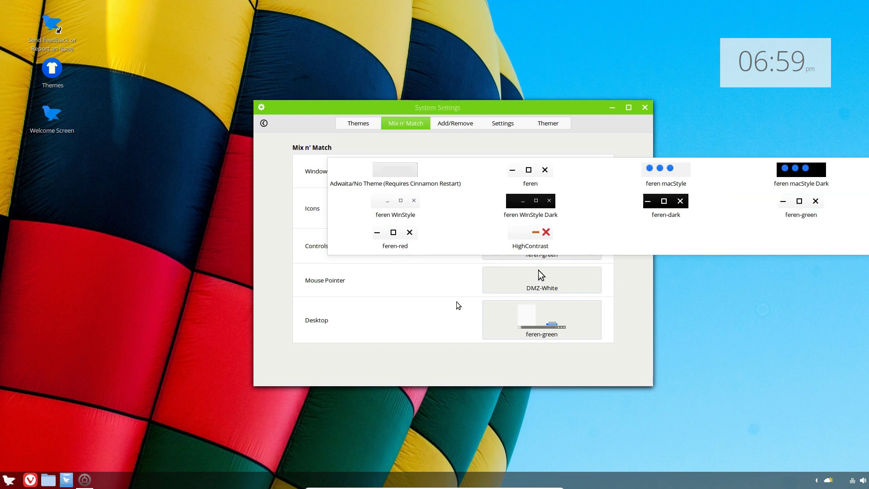
pyautogui.click(398, 308)
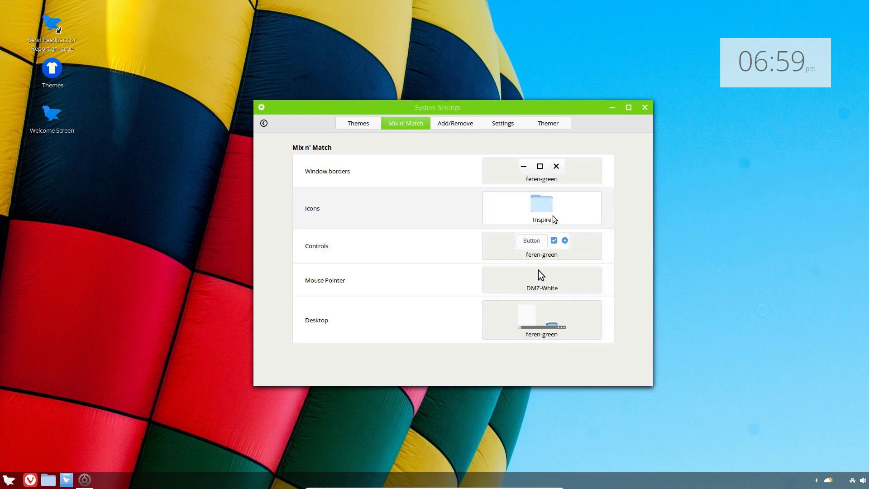
pyautogui.click(555, 219)
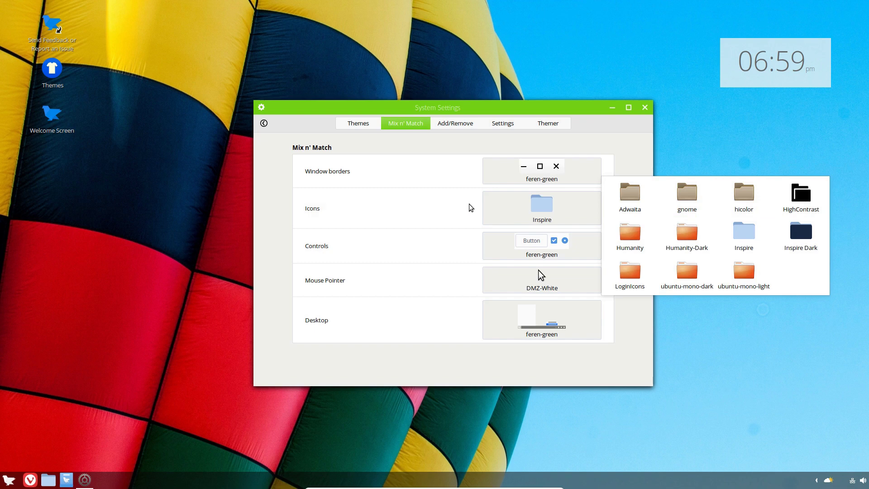
pyautogui.click(431, 206)
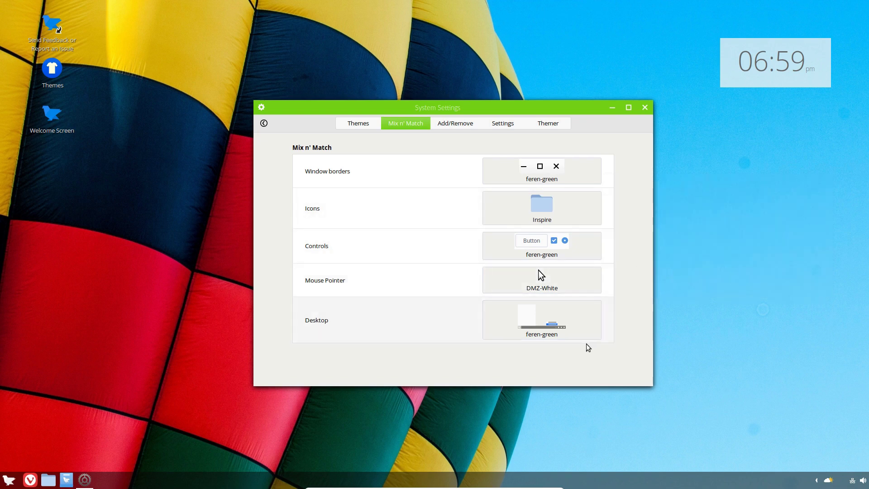
pyautogui.click(559, 332)
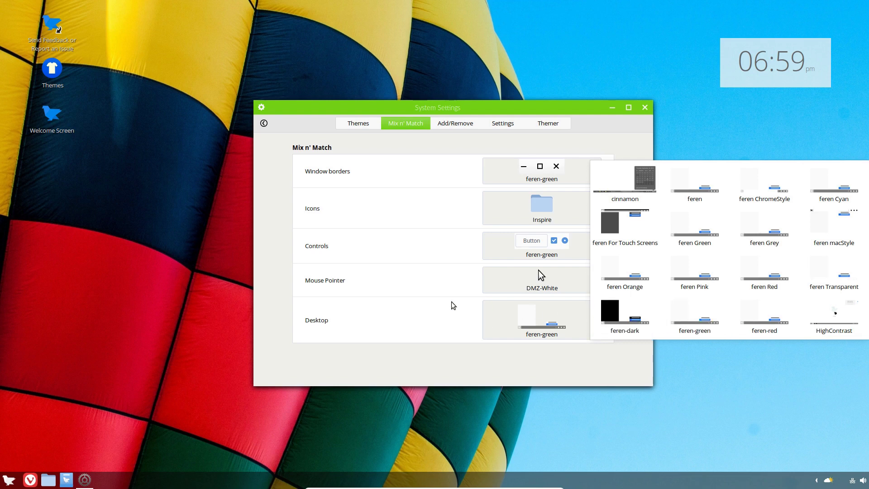
pyautogui.click(429, 257)
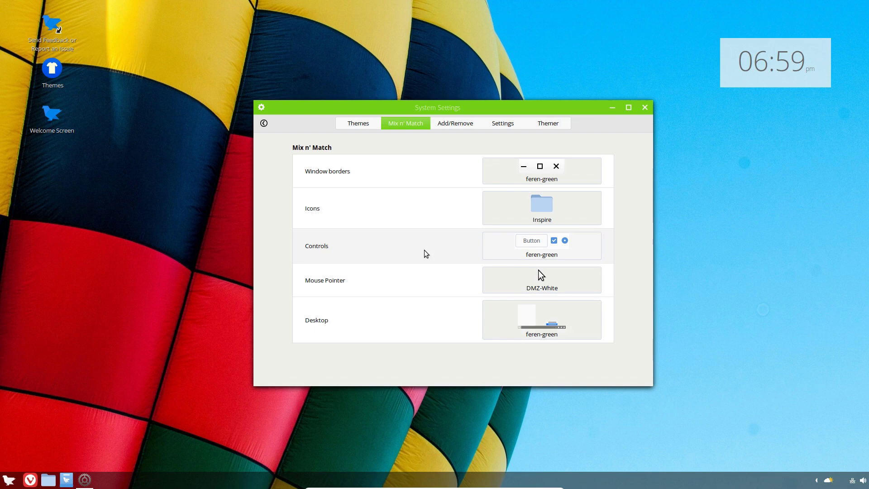
pyautogui.click(573, 250)
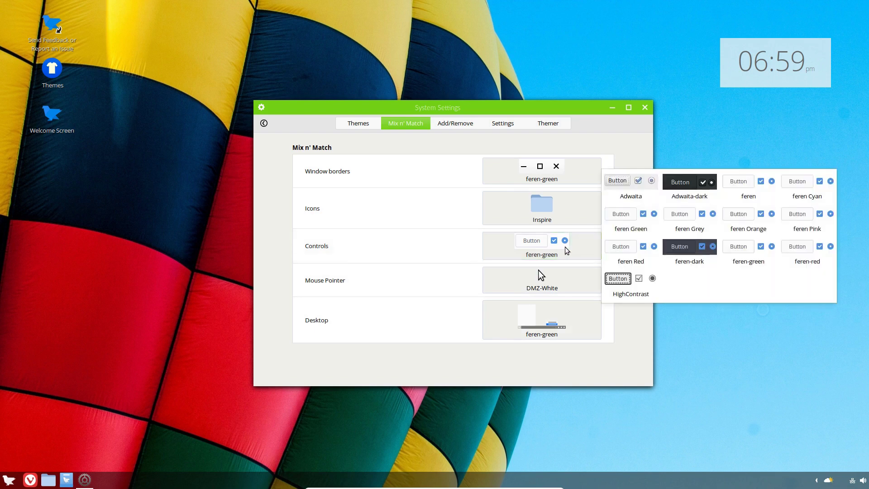
pyautogui.click(428, 232)
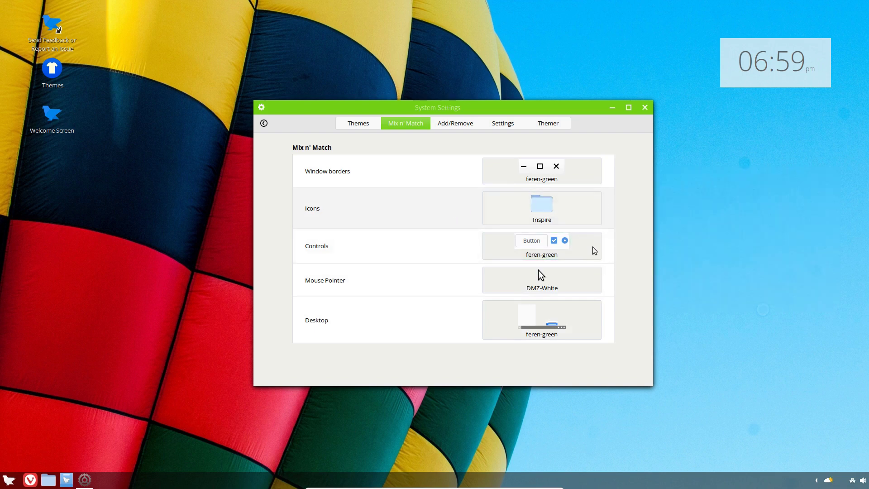
pyautogui.click(645, 107)
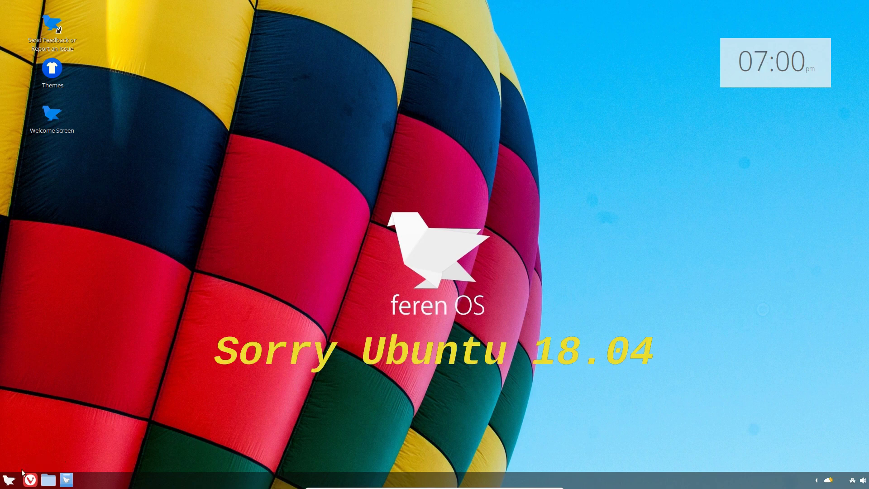
# Open the start menu from the taskbar's bottom-left button
pyautogui.click(7, 480)
# Launch Synaptic via 'syn', open and cancel its package search, then close it
pyautogui.write('syn')
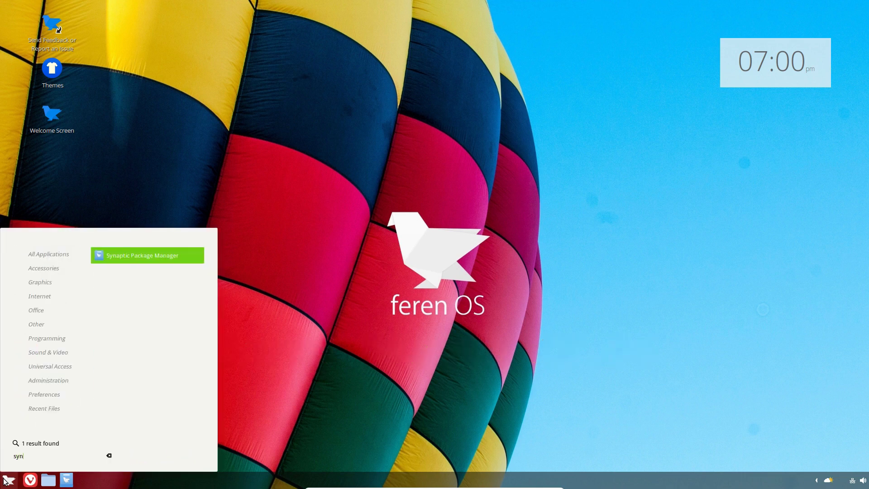
pyautogui.press('Return')
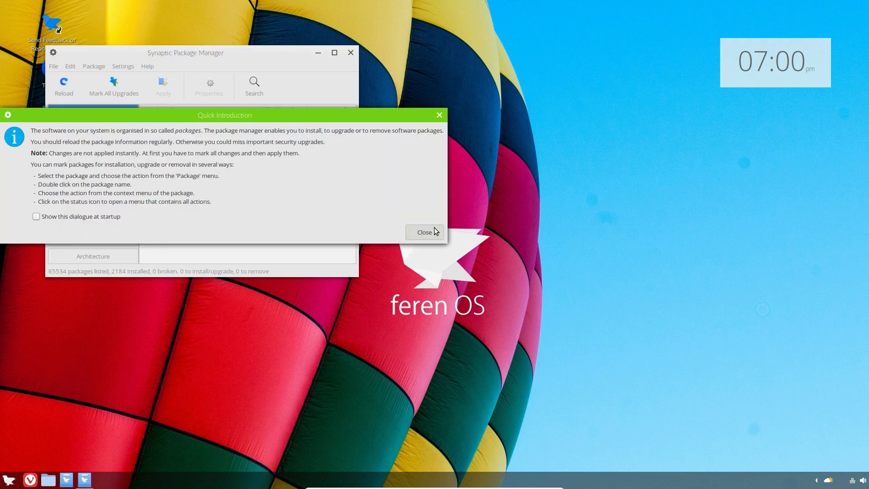
pyautogui.click(432, 232)
pyautogui.moveTo(230, 53); pyautogui.dragTo(357, 61)
pyautogui.click(381, 92)
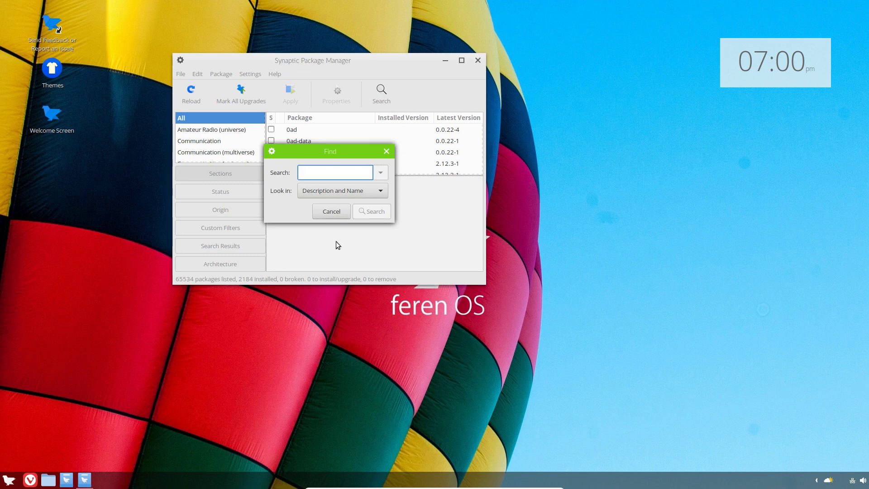
pyautogui.click(335, 212)
pyautogui.click(479, 60)
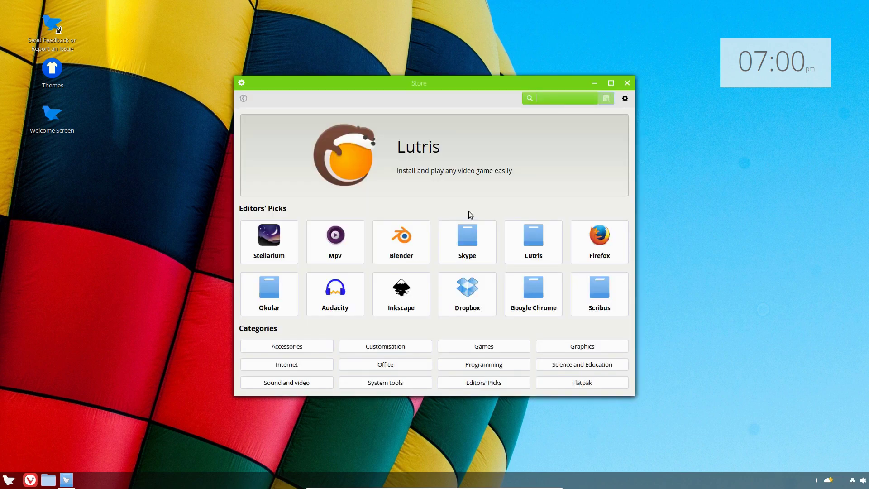
# Search for feren-cinn2plas and install it with the extra package after authenticating; dismiss the download-failure error
pyautogui.write('feren')
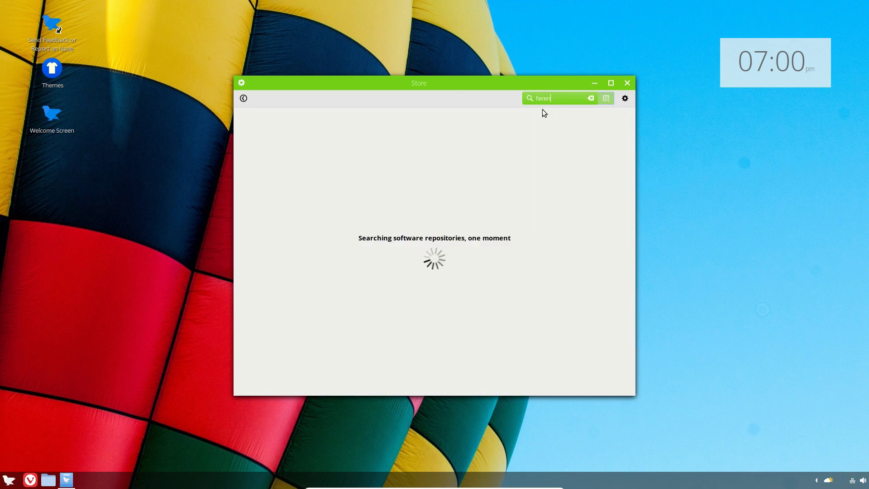
pyautogui.write('-cinn2plas')
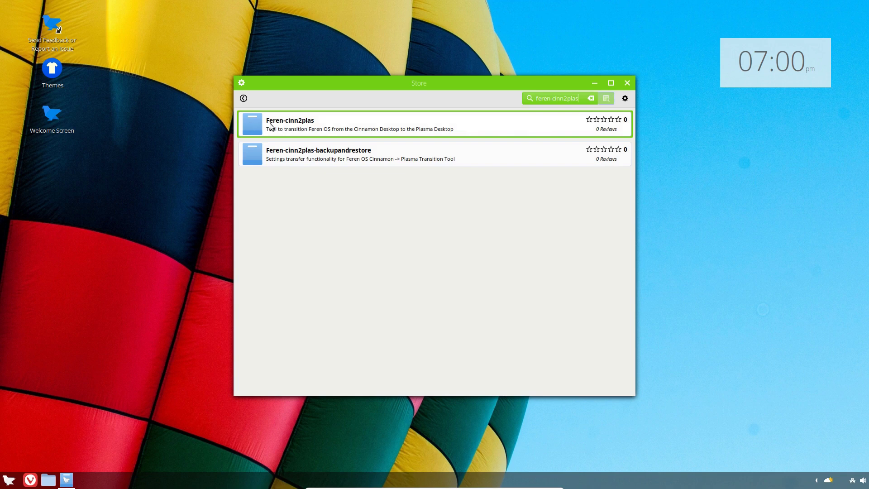
pyautogui.click(329, 123)
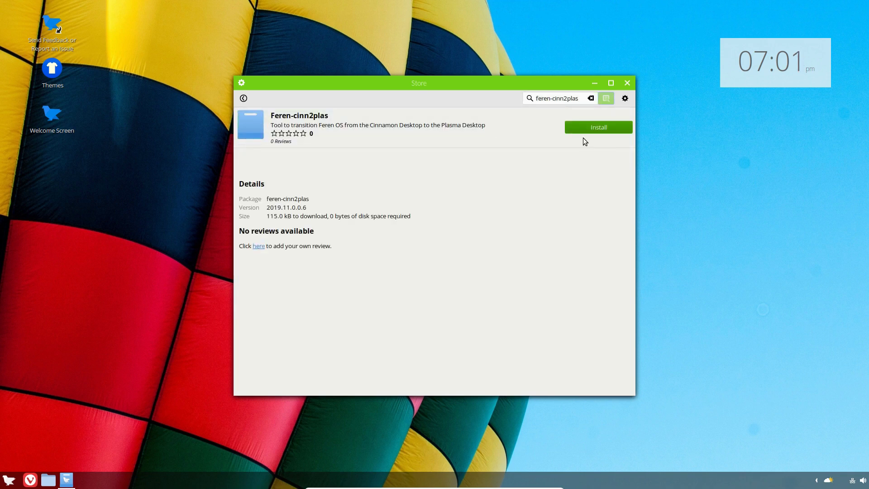
pyautogui.click(591, 129)
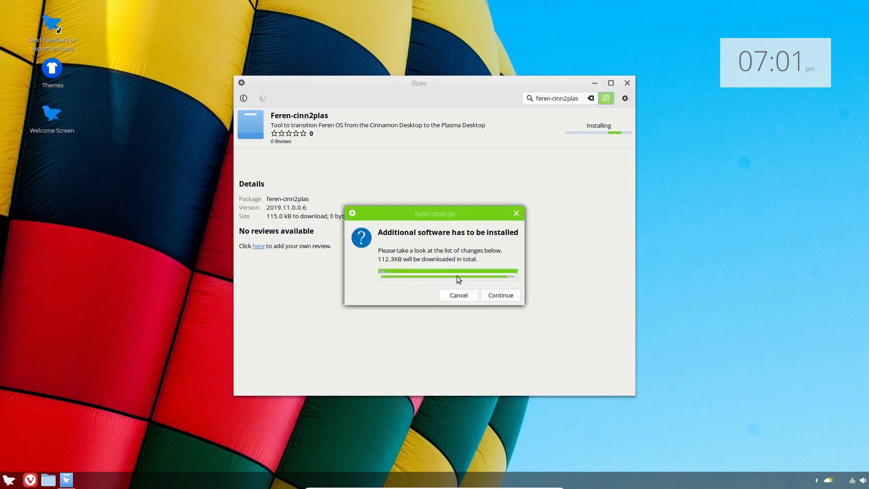
pyautogui.click(500, 295)
pyautogui.write('••••••')
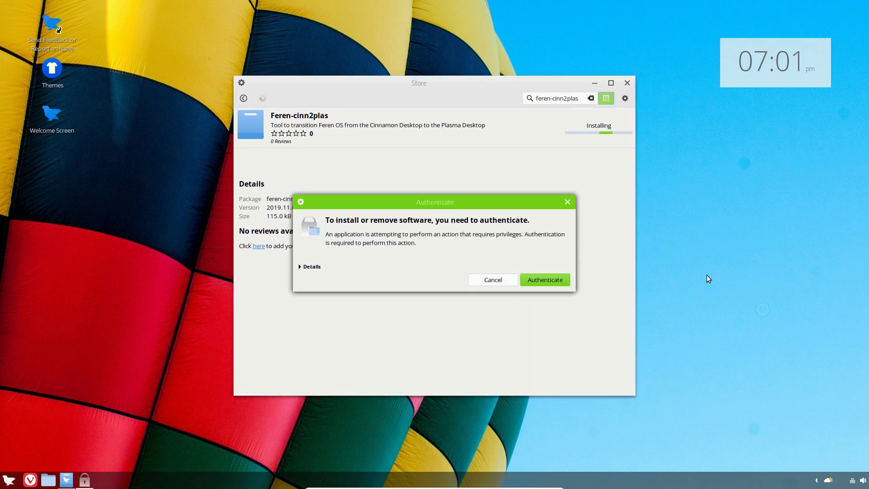
pyautogui.press('Return')
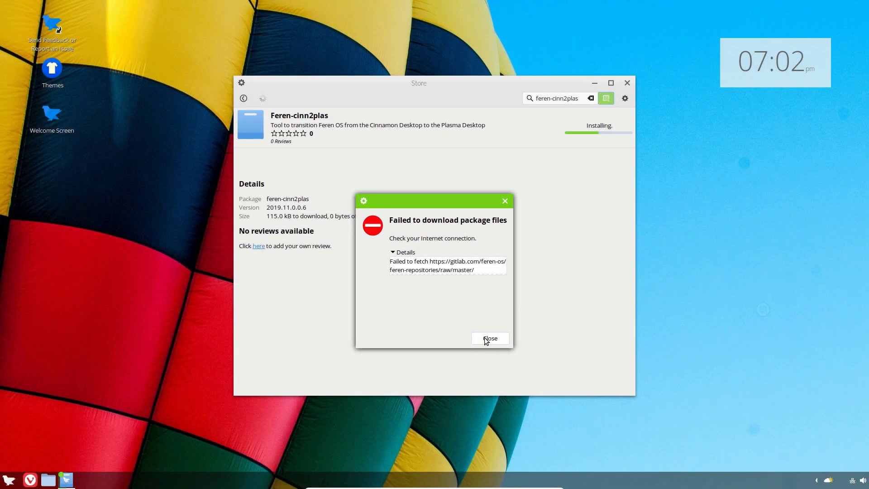
pyautogui.click(489, 338)
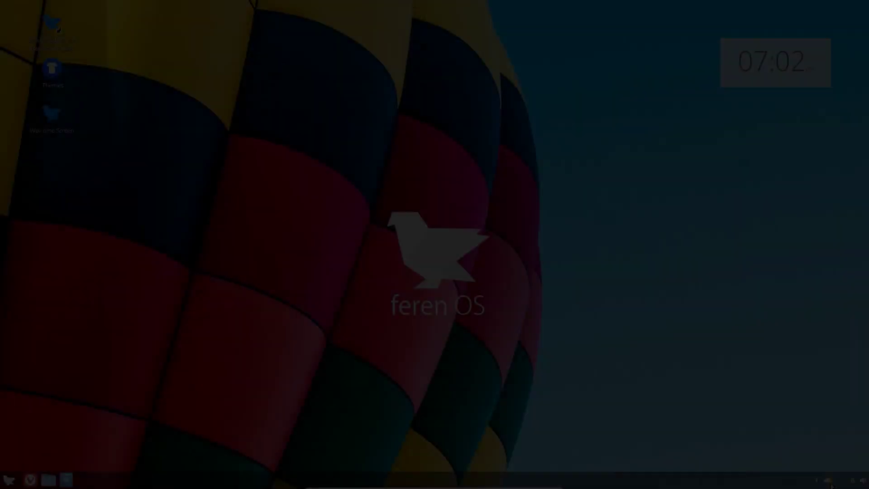
pyautogui.click(852, 480)
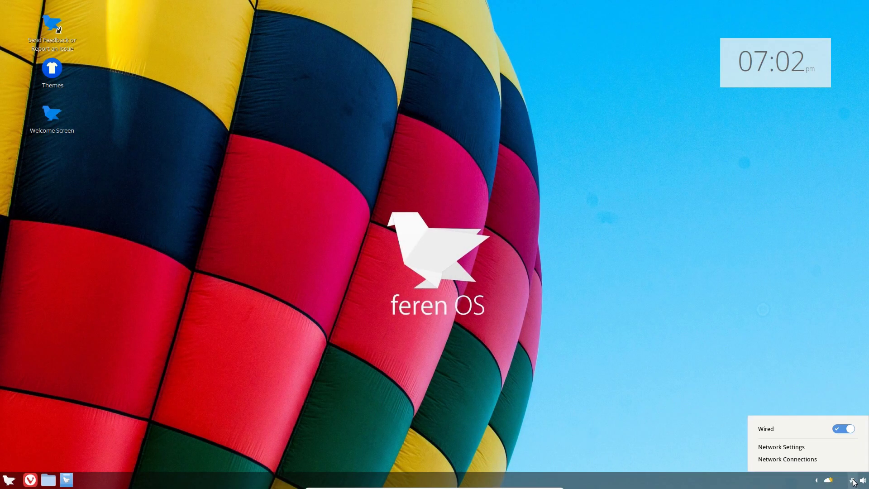
pyautogui.click(852, 481)
pyautogui.click(30, 479)
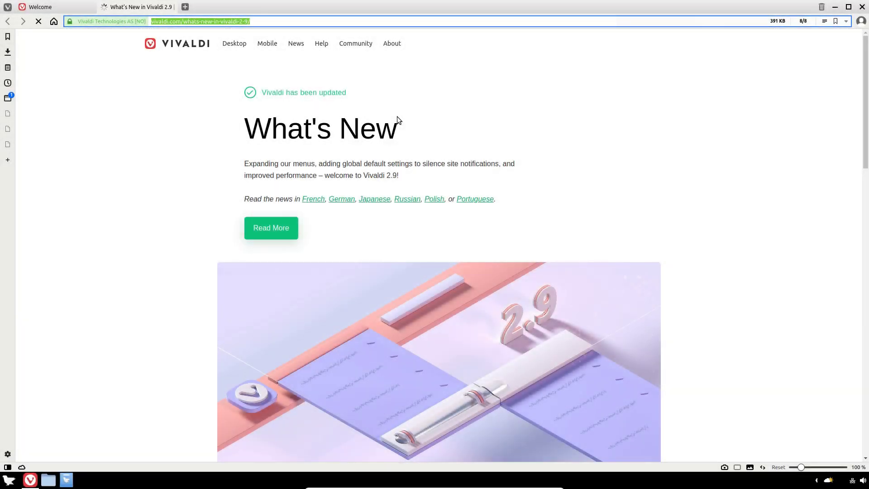
pyautogui.write('www.google.com.au')
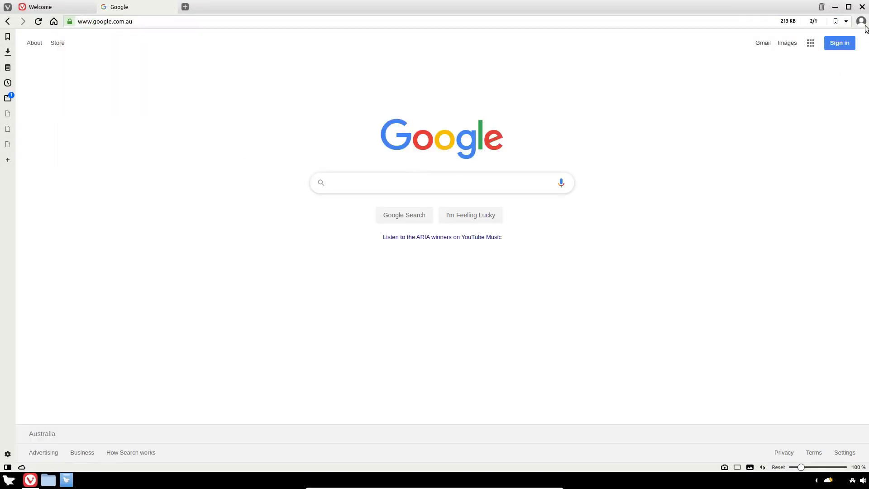
pyautogui.click(861, 7)
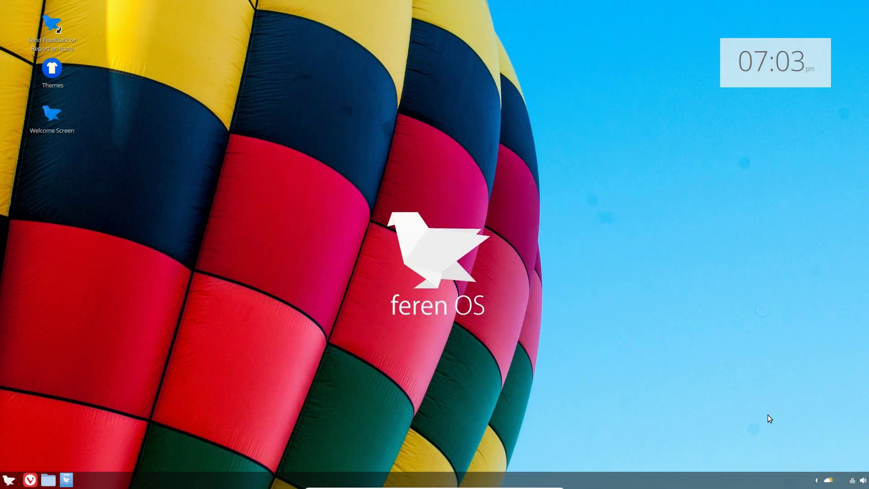
pyautogui.click(817, 480)
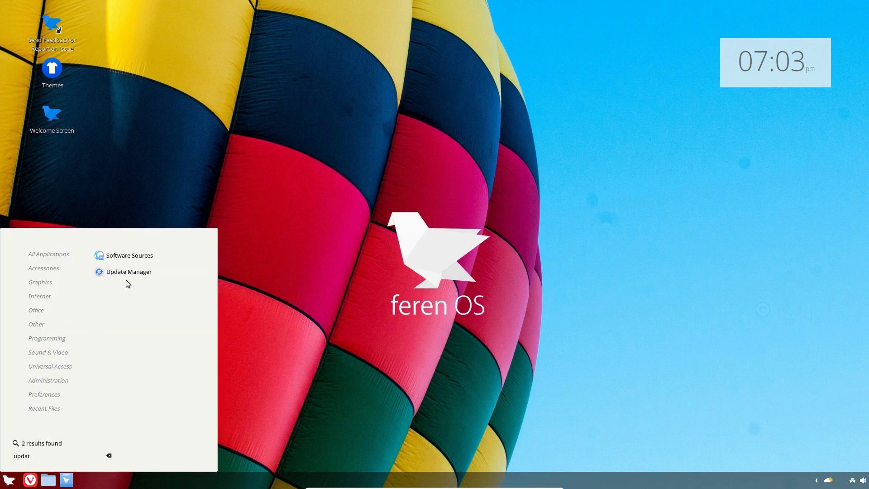
# Launch Update Manager, see 'Your system is up to date', and close it
pyautogui.click(131, 271)
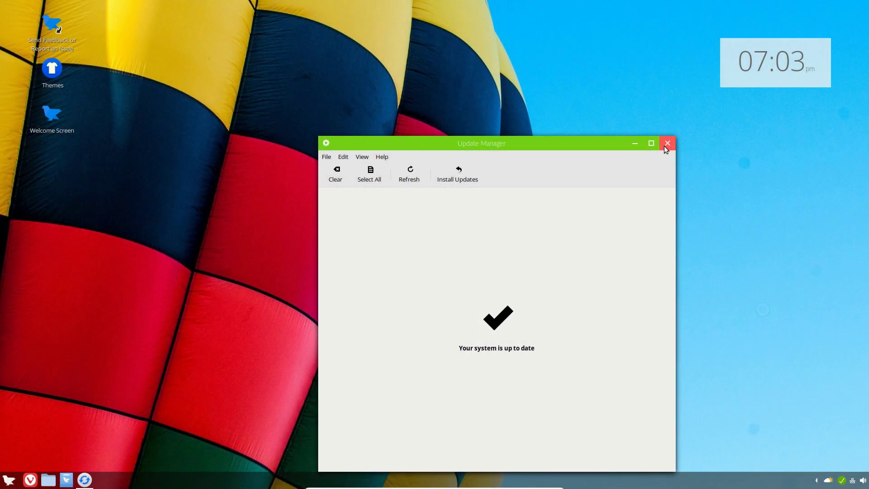
pyautogui.click(665, 145)
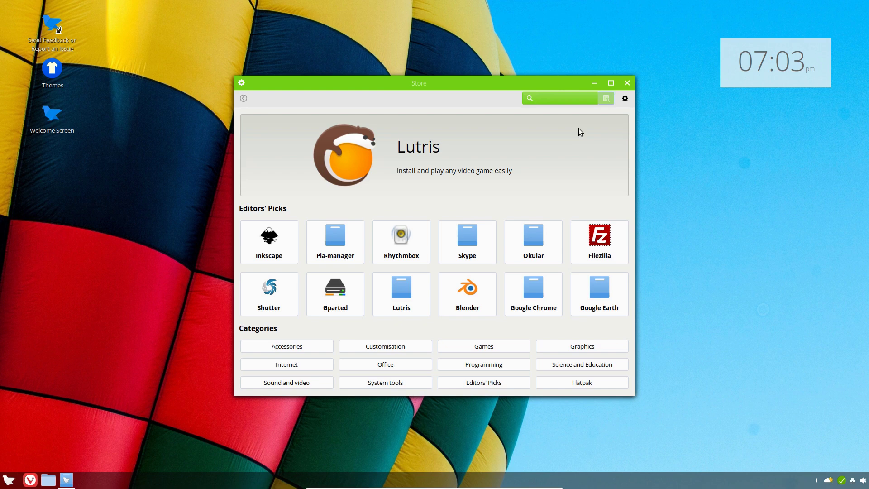
# Search 'feren', retry installing Feren-cinn2plas, and close the 'Failed to download package files' error
pyautogui.write('feren-cinn2plas')
pyautogui.click(349, 124)
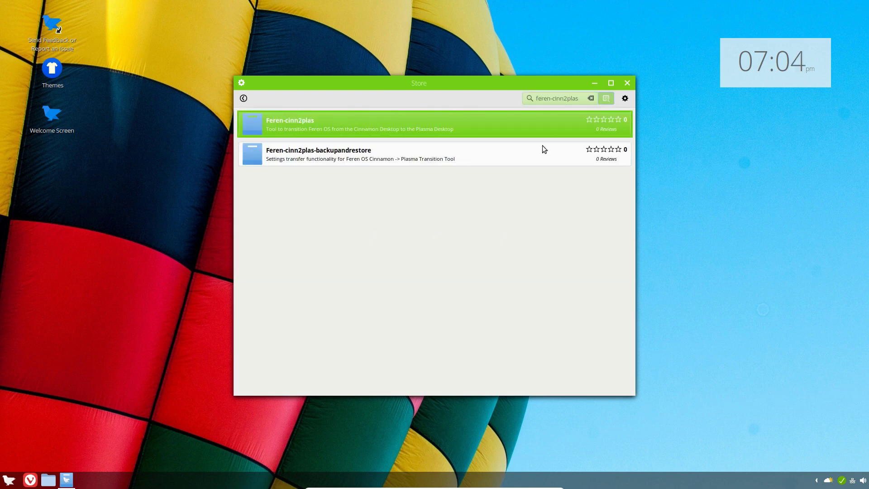
pyautogui.click(596, 131)
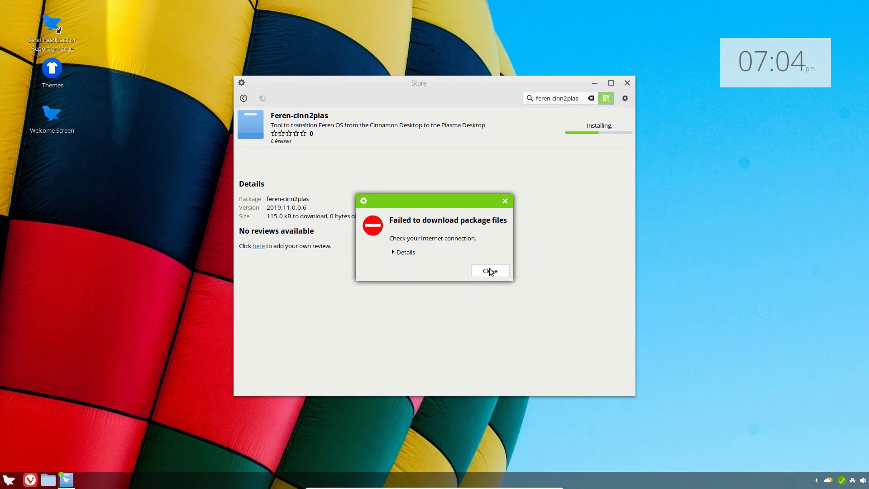
pyautogui.click(490, 268)
# Close the Store and start Synaptic Package Manager via 'syn', authenticating with the password
pyautogui.click(626, 84)
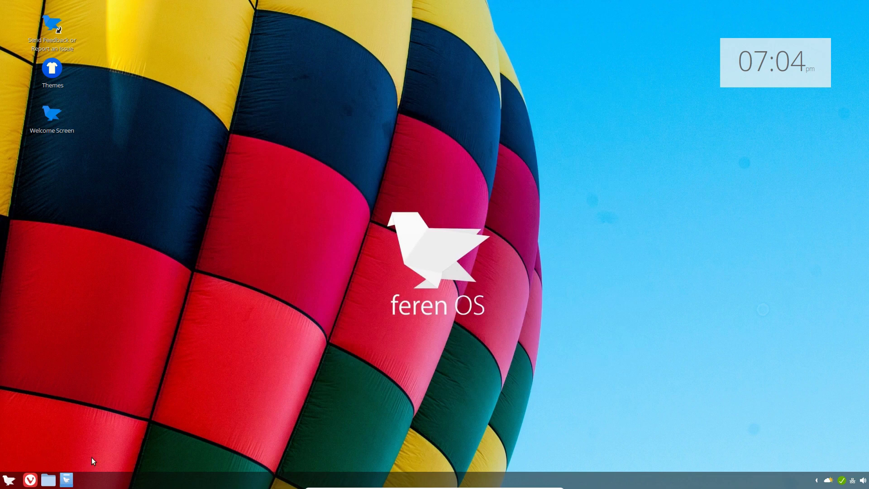
pyautogui.press('super')
pyautogui.write('syn')
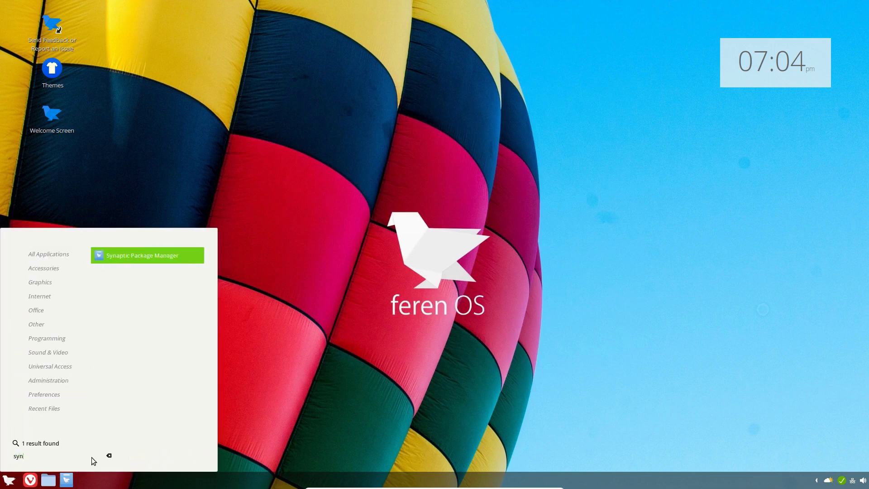
pyautogui.press('Return')
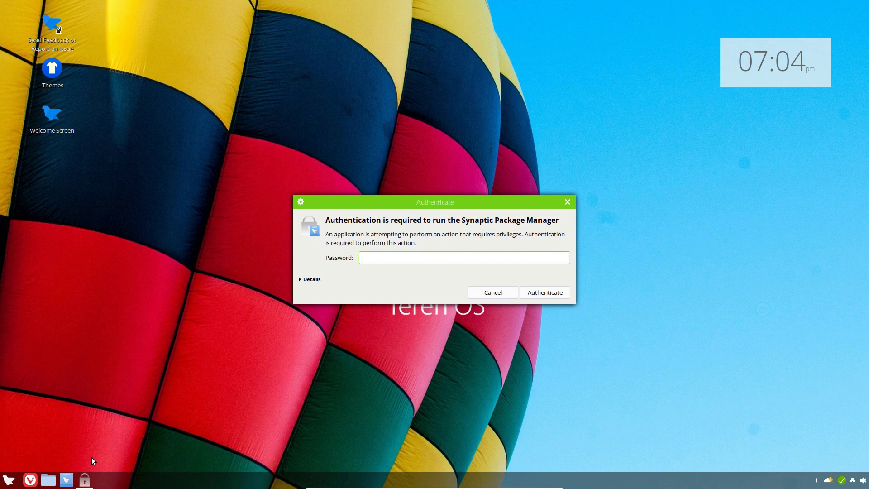
pyautogui.write('••••••')
pyautogui.press('Return')
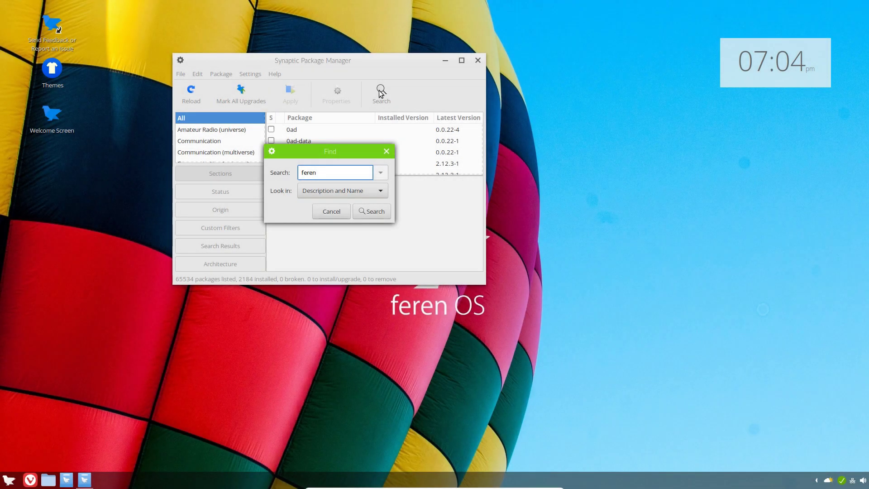
# Mark feren-cinn2plas and its required backup package for installation and apply the changes
pyautogui.write('-cinn2plas')
pyautogui.press('Return')
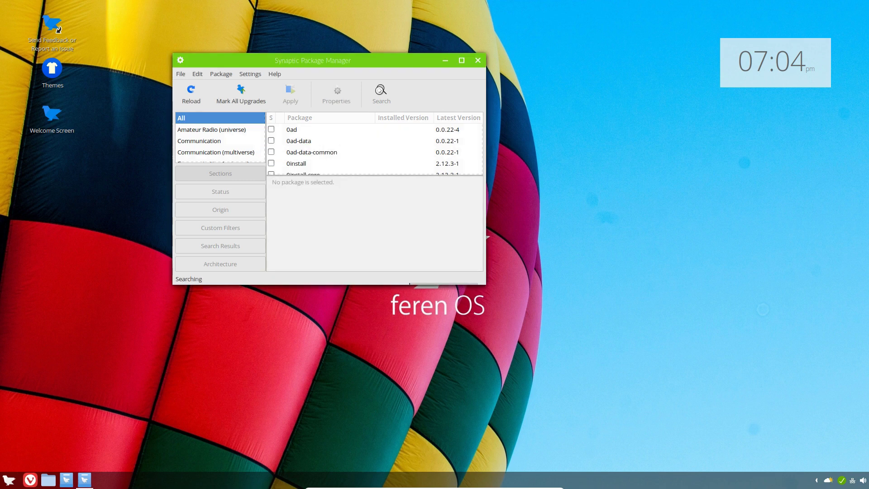
pyautogui.click(271, 129)
pyautogui.click(304, 150)
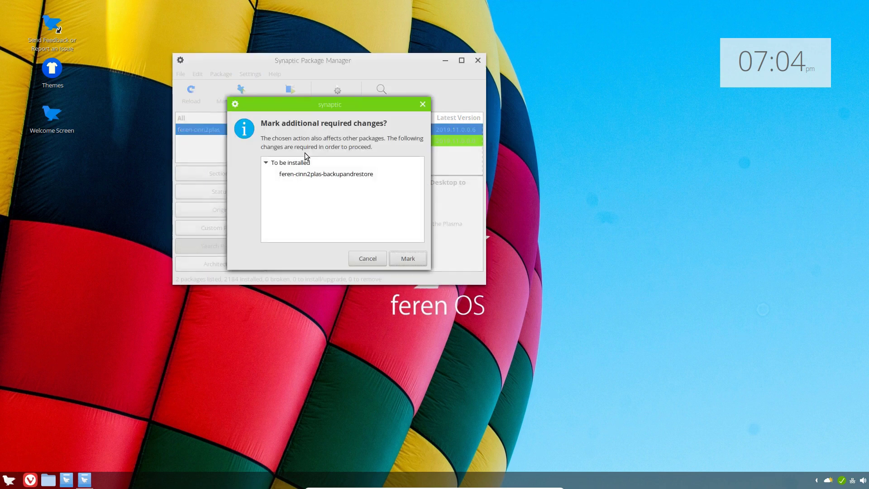
pyautogui.click(407, 258)
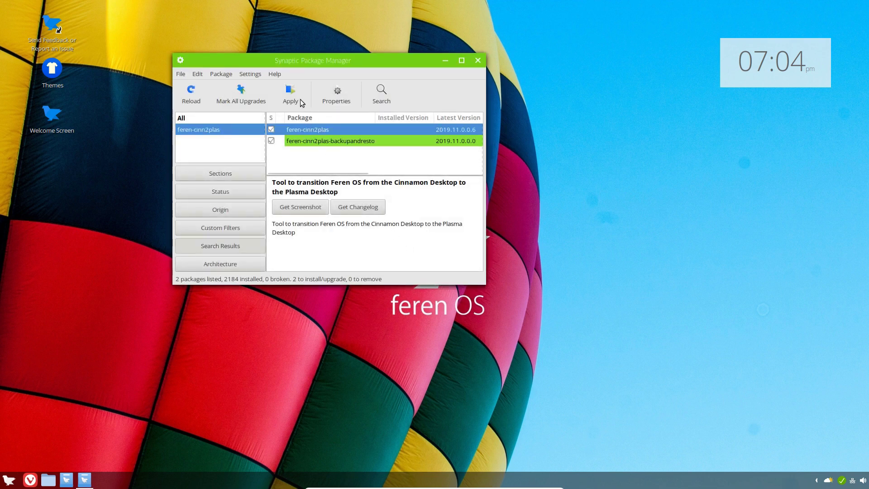
pyautogui.click(295, 95)
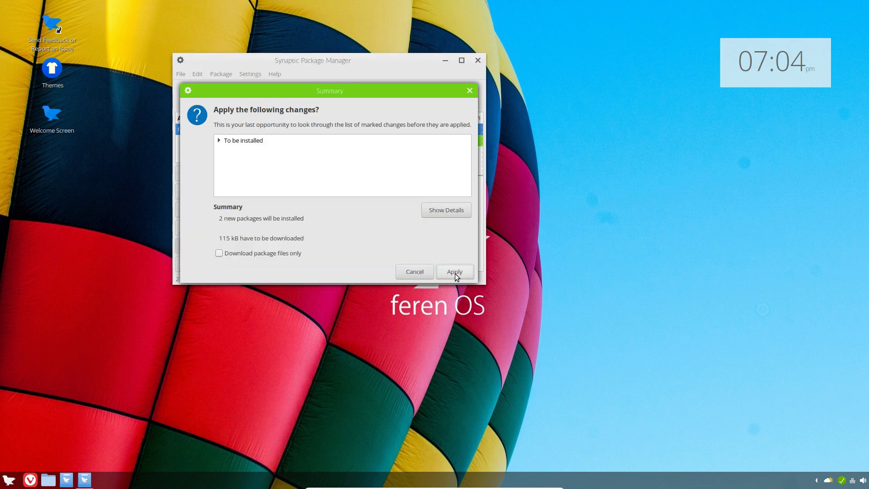
pyautogui.click(455, 271)
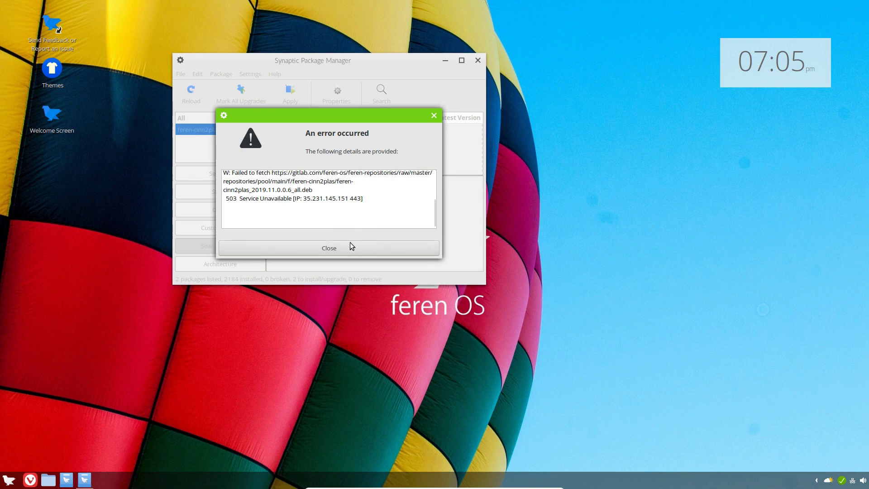
# Dismiss the download error and quit Synaptic, discarding the marked changes
pyautogui.click(332, 253)
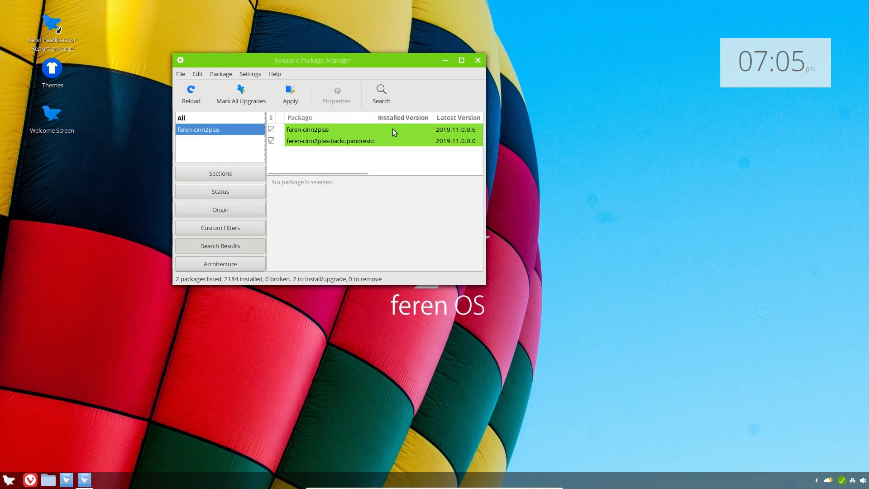
pyautogui.click(477, 60)
pyautogui.click(490, 206)
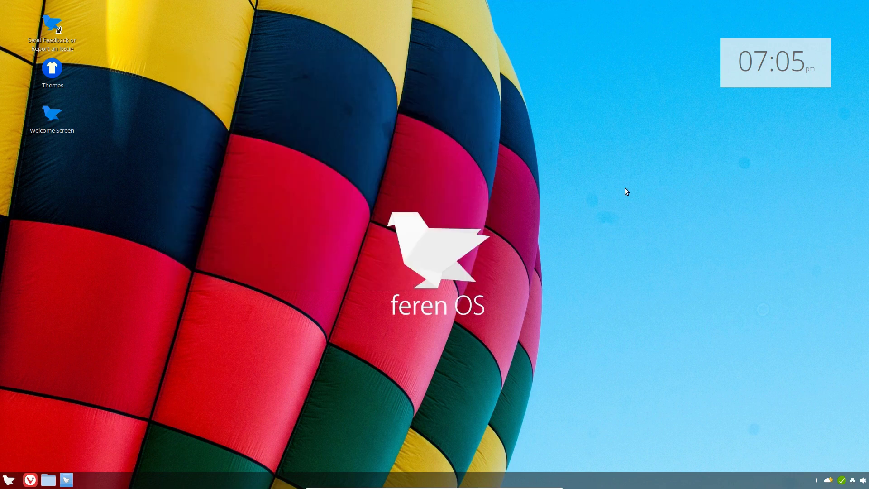
# Open a Terminal and run 'sudo apt update' with the administrator password
pyautogui.click(9, 481)
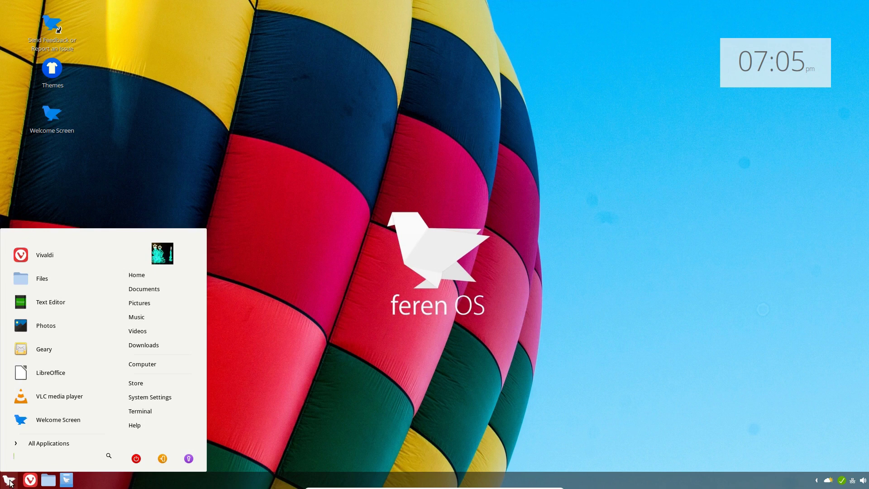
pyautogui.click(11, 483)
pyautogui.hotkey('ctrl', 'alt', 't')
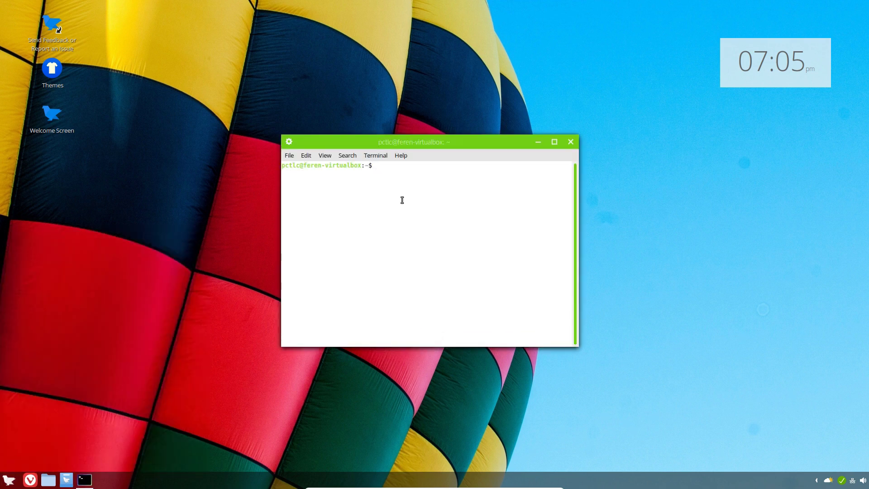
pyautogui.write('sudo apt update')
pyautogui.press('Return')
pyautogui.write('******')
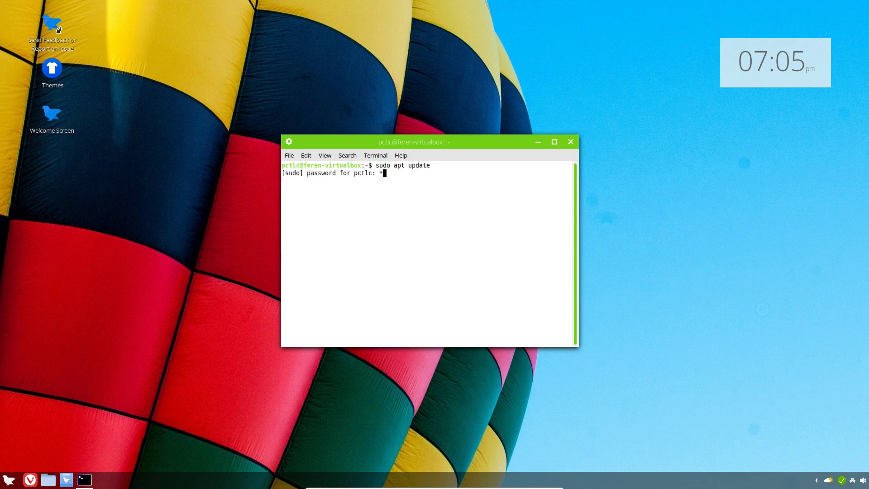
pyautogui.press('Return')
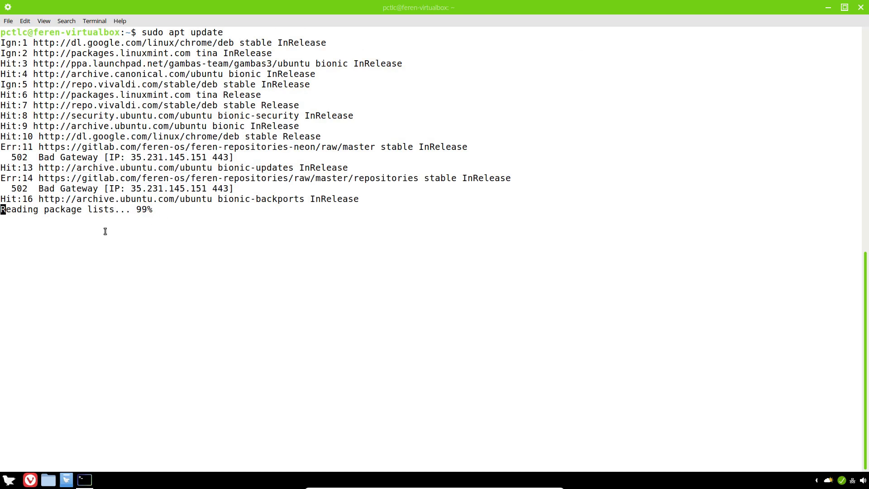
# Run 'sudo apt install feren-cinn2plas', answer y, then close the terminal
pyautogui.write('sudo a')
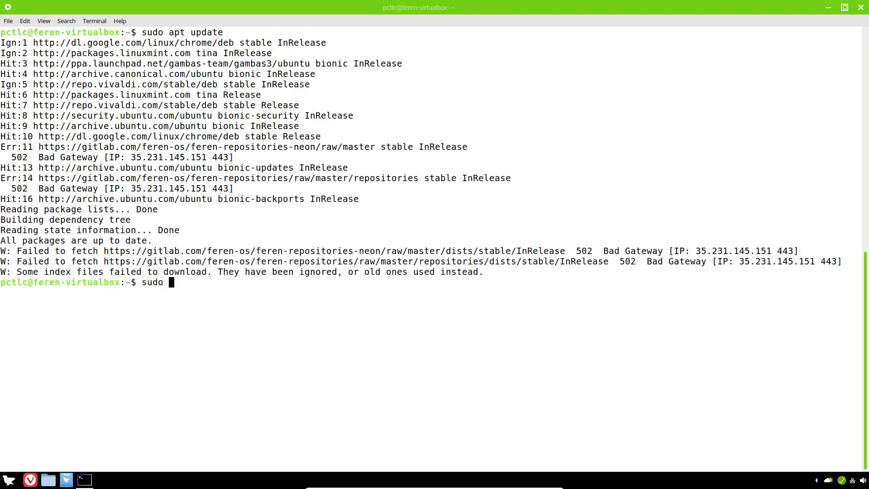
pyautogui.write('pt install feren-cinn2plas')
pyautogui.press('Return')
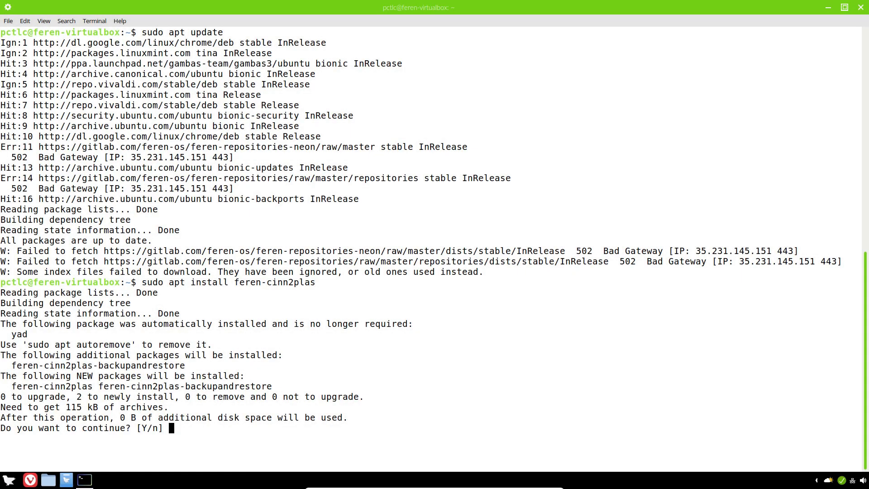
pyautogui.write('y')
pyautogui.press('Return')
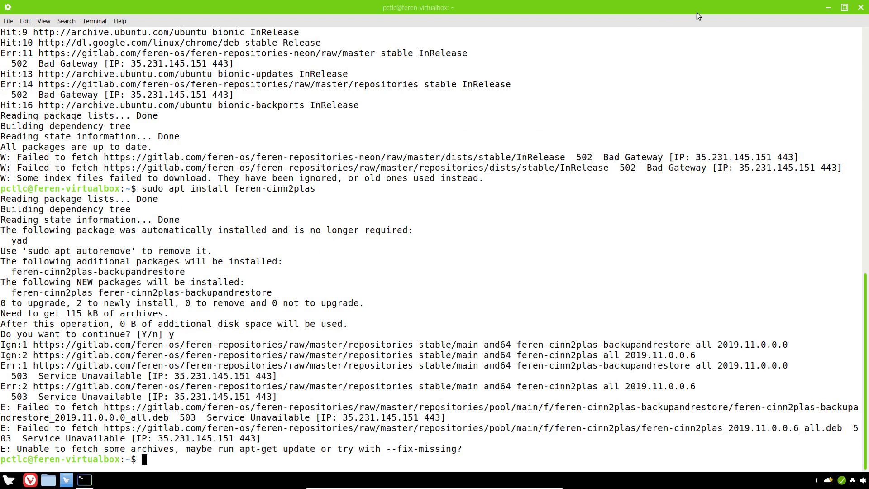
pyautogui.click(860, 7)
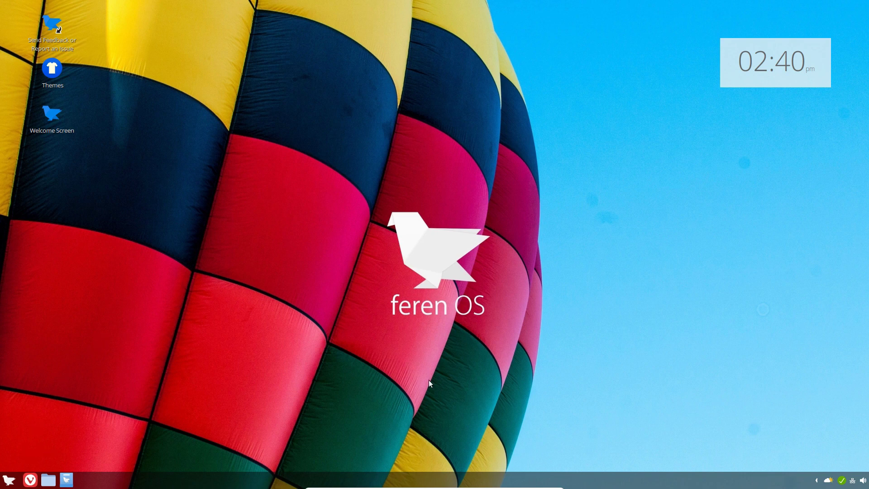
# Launch Terminal via a 'term' menu search, run 'sudo apt update' with the password, and close it
pyautogui.click(8, 480)
pyautogui.write('term')
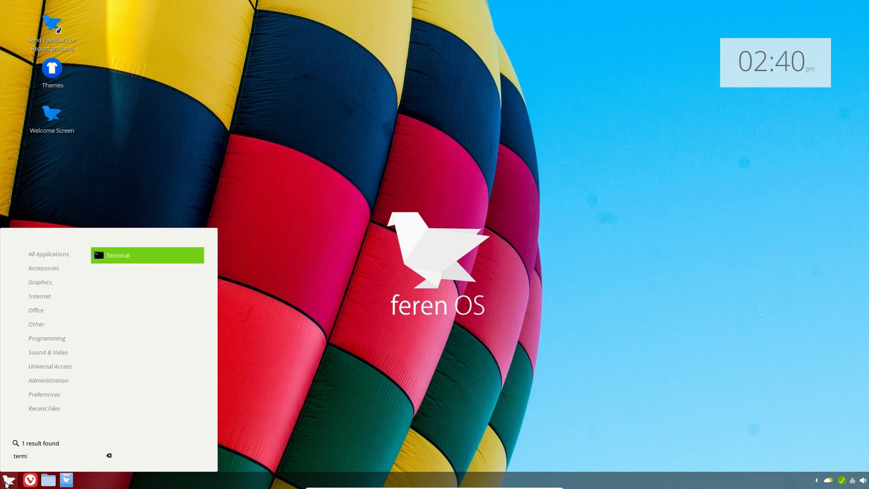
pyautogui.press('Return')
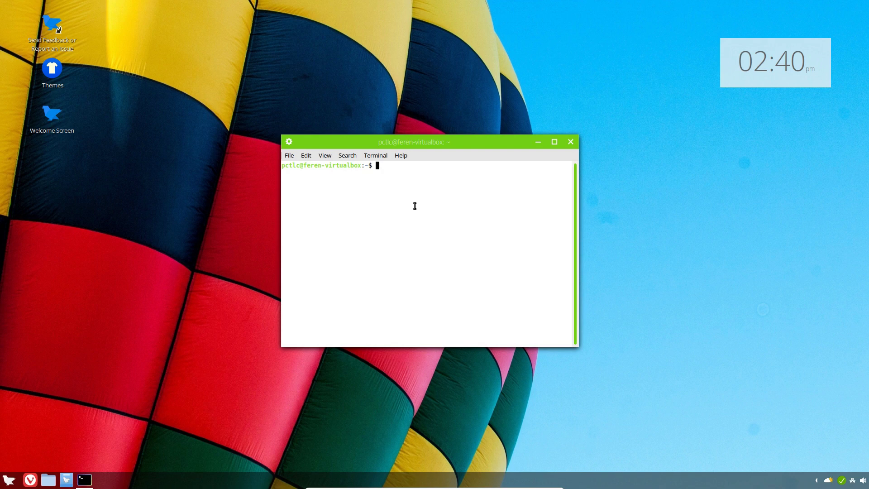
pyautogui.write('sudo apt update')
pyautogui.press('Return')
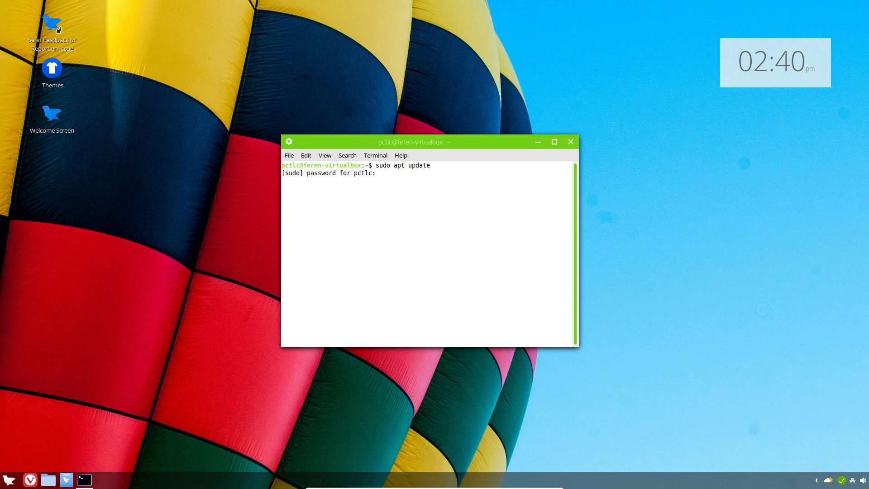
pyautogui.write('******')
pyautogui.press('Return')
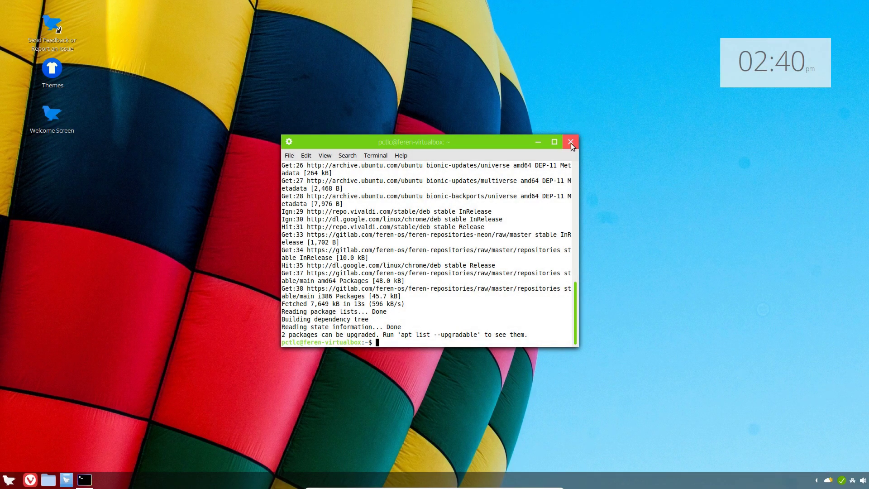
pyautogui.click(570, 142)
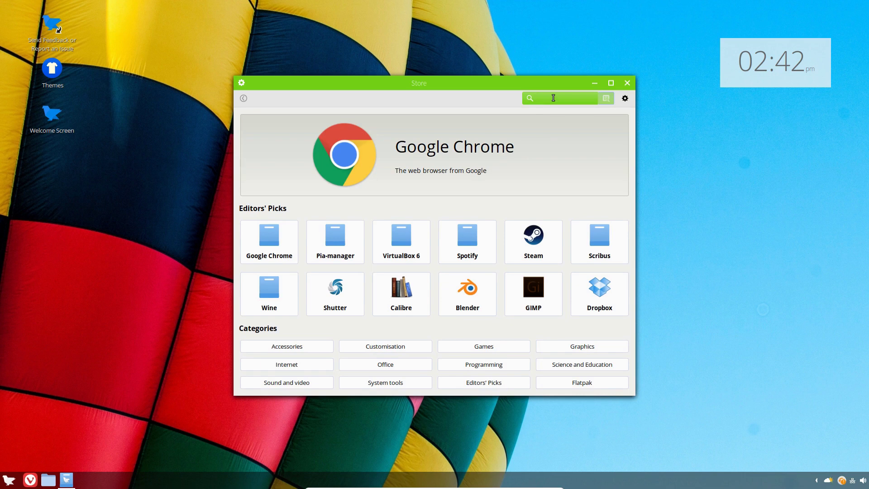
# Install Feren-cinn2plas plus the backup package from the Store search, authenticating, then close the Store
pyautogui.write('feren')
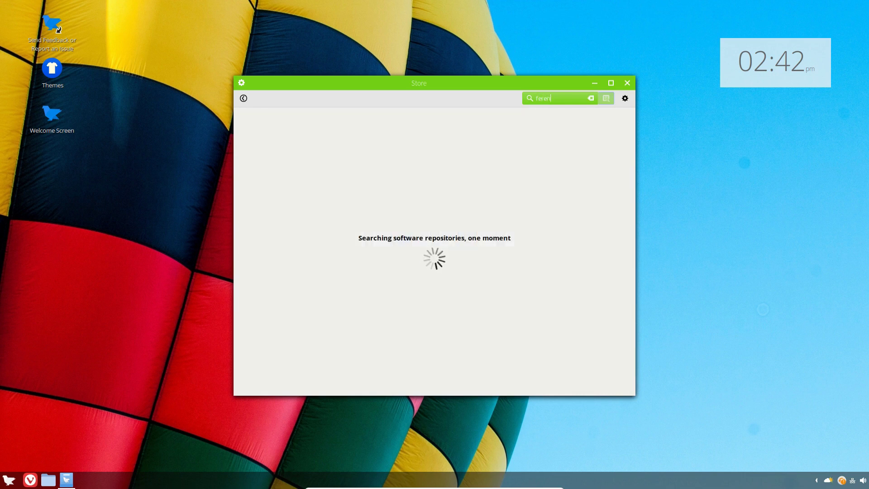
pyautogui.write('-cinn2plas')
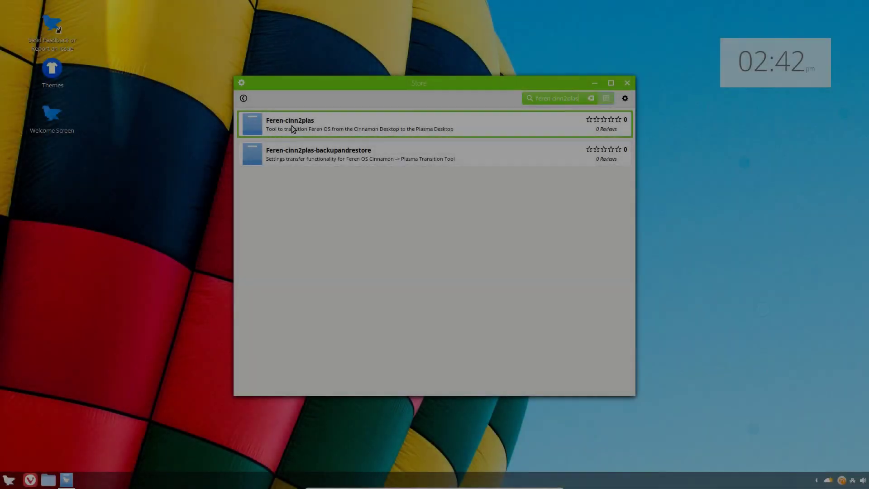
pyautogui.click(291, 125)
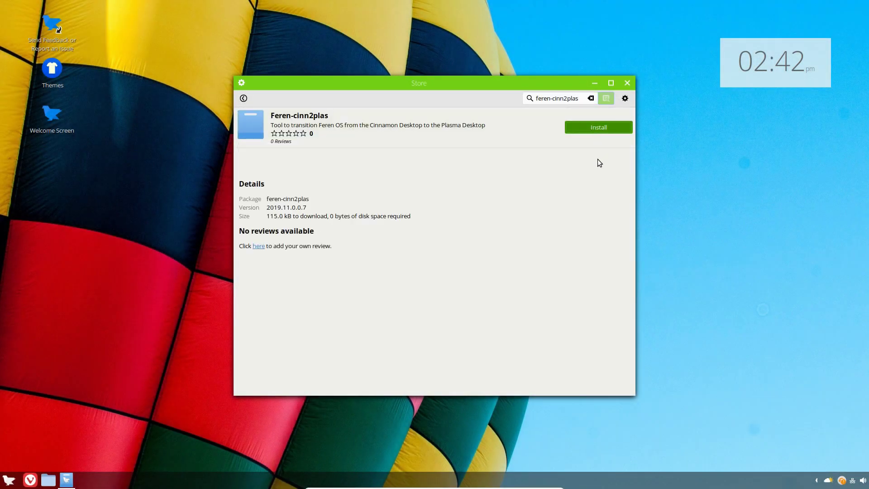
pyautogui.click(598, 127)
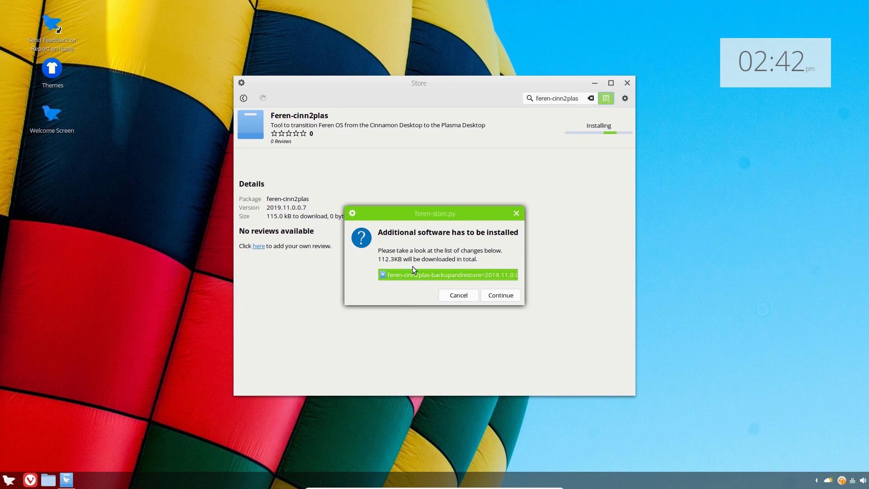
pyautogui.click(500, 295)
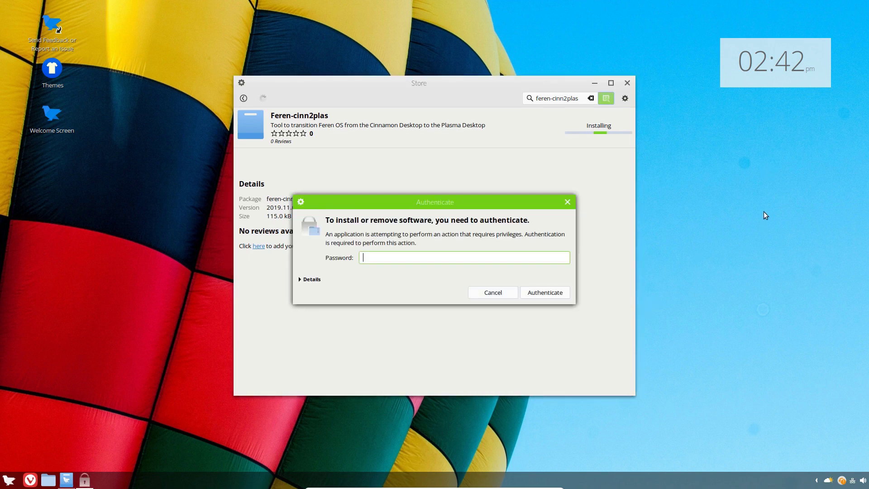
pyautogui.write('•••••')
pyautogui.press('Return')
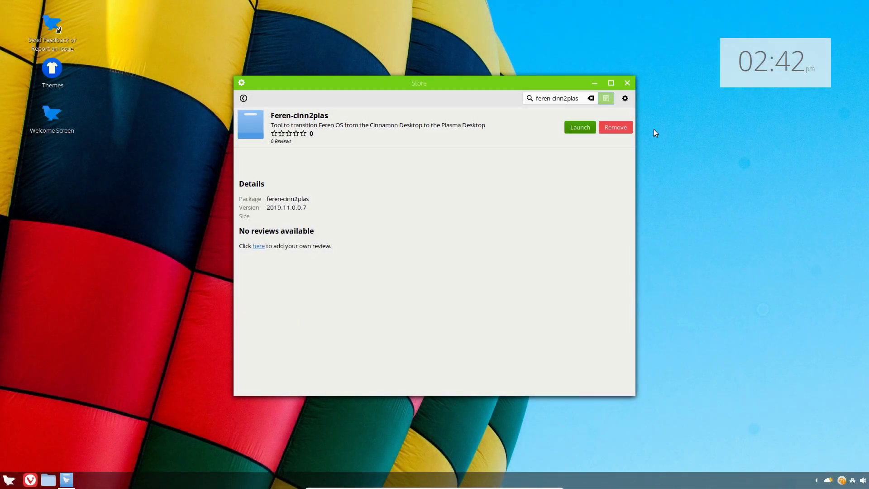
pyautogui.click(627, 83)
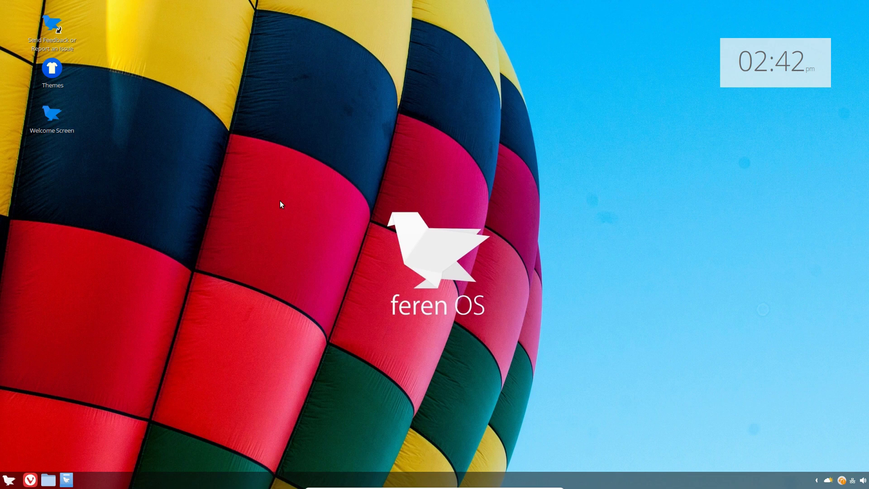
# Open Nemo at Home, reposition the window, and look inside Computer and Documents
pyautogui.click(48, 479)
pyautogui.moveTo(462, 118); pyautogui.dragTo(508, 70)
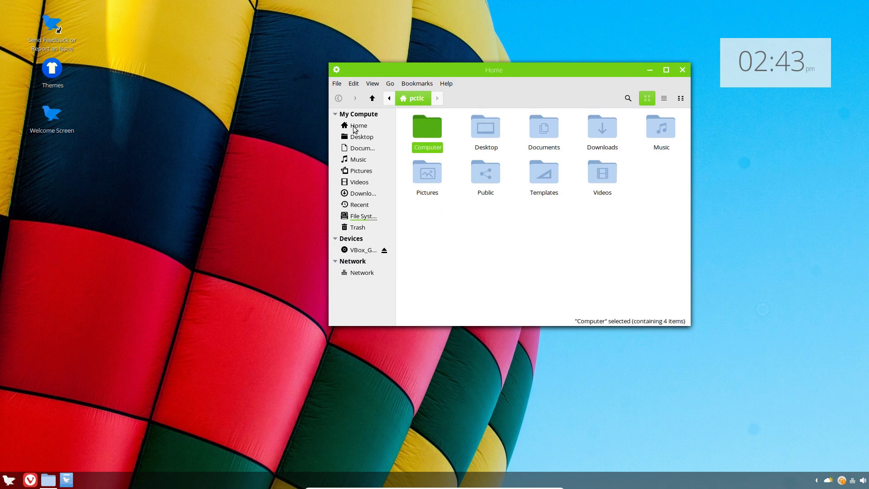
pyautogui.doubleClick(426, 127)
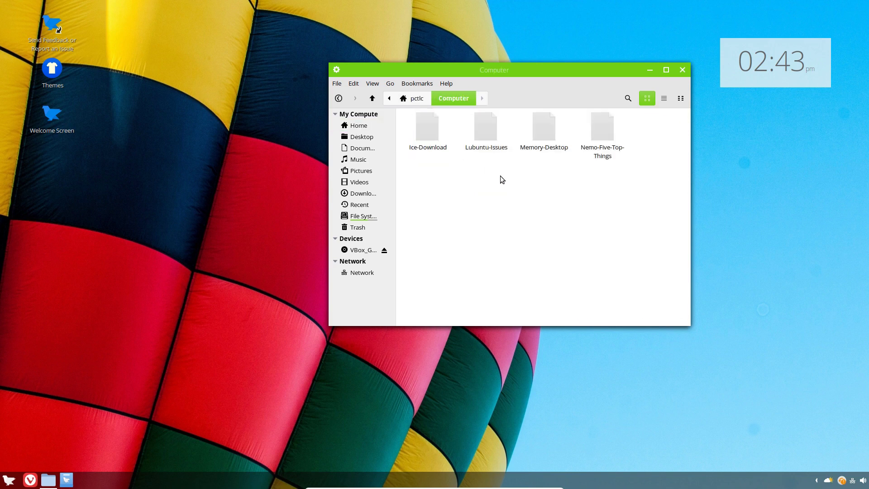
pyautogui.click(413, 98)
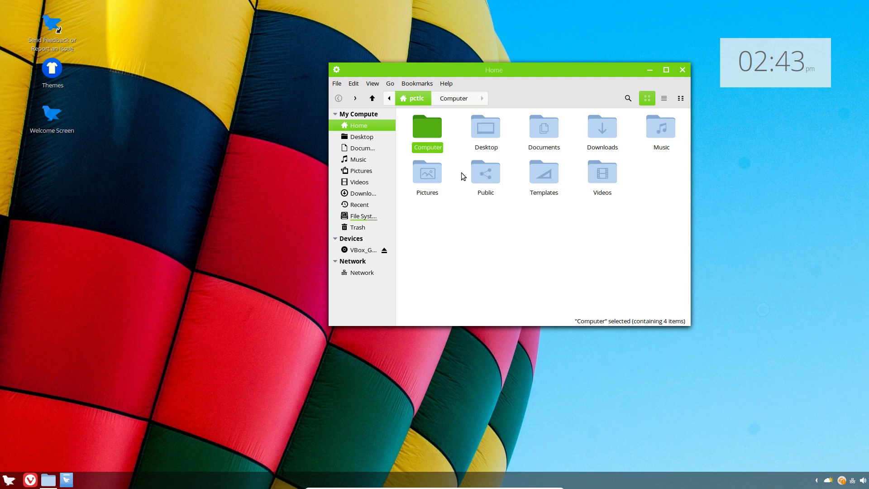
pyautogui.doubleClick(545, 128)
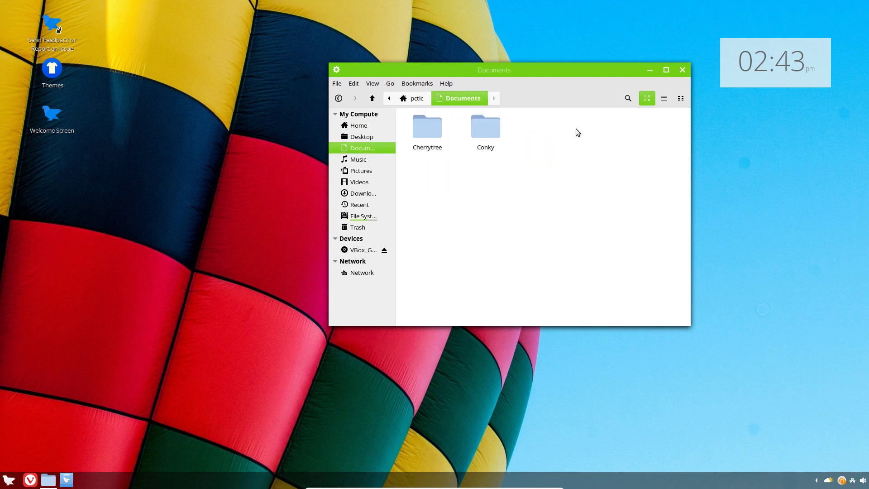
pyautogui.click(409, 99)
# Check the Downloads, Music, Pictures and Videos folders, returning to Home after each
pyautogui.doubleClick(593, 130)
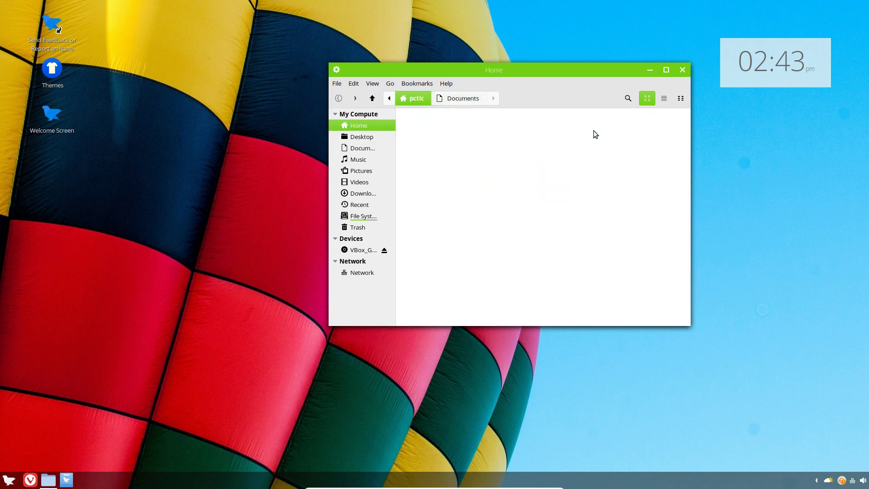
pyautogui.click(416, 103)
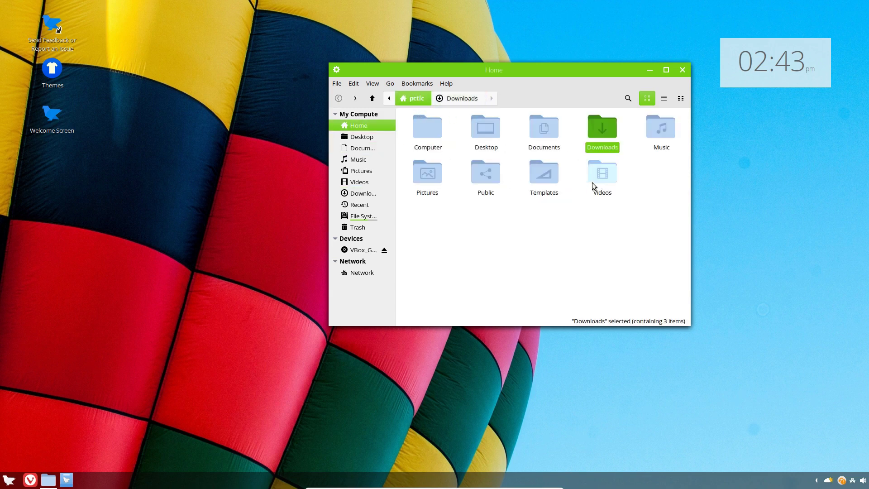
pyautogui.doubleClick(656, 132)
pyautogui.click(417, 103)
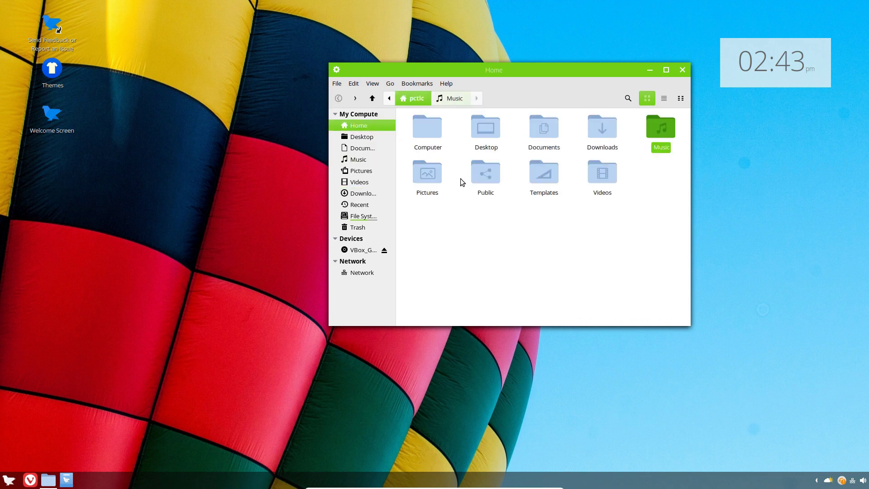
pyautogui.doubleClick(421, 179)
pyautogui.click(414, 103)
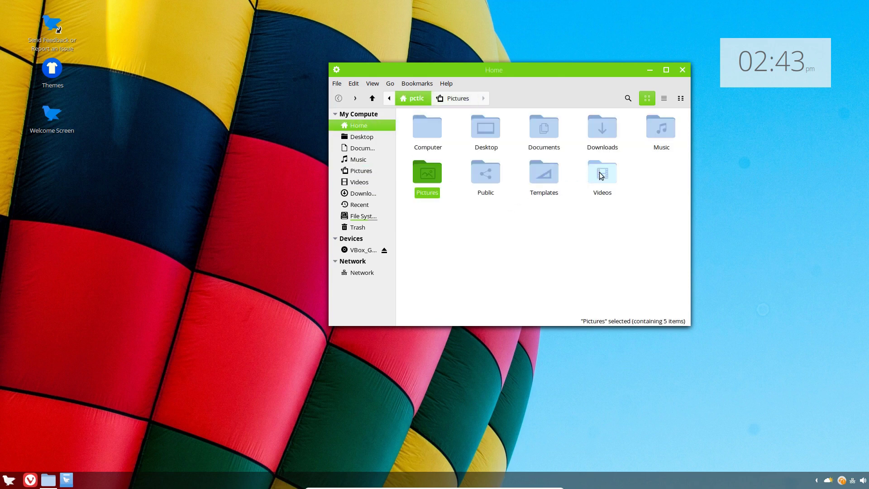
pyautogui.doubleClick(601, 174)
pyautogui.click(418, 102)
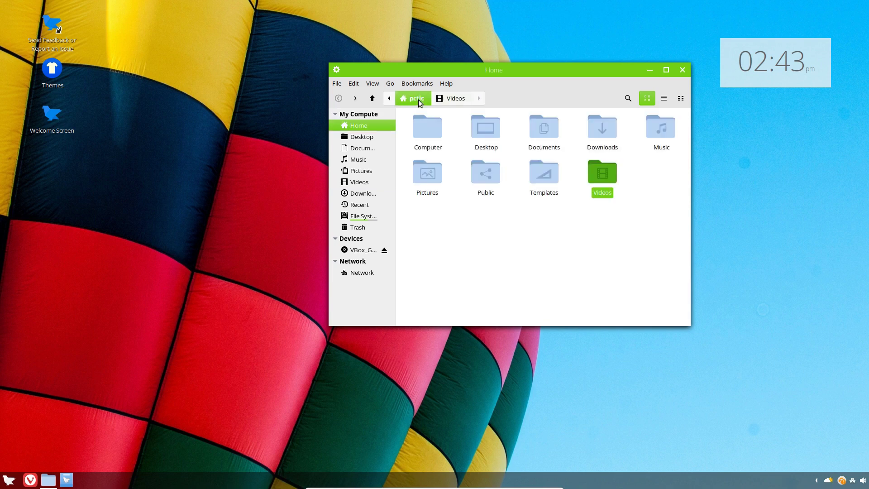
# Close Nemo, search the menu for 'fere', and open then close the Transfer Tool
pyautogui.click(682, 72)
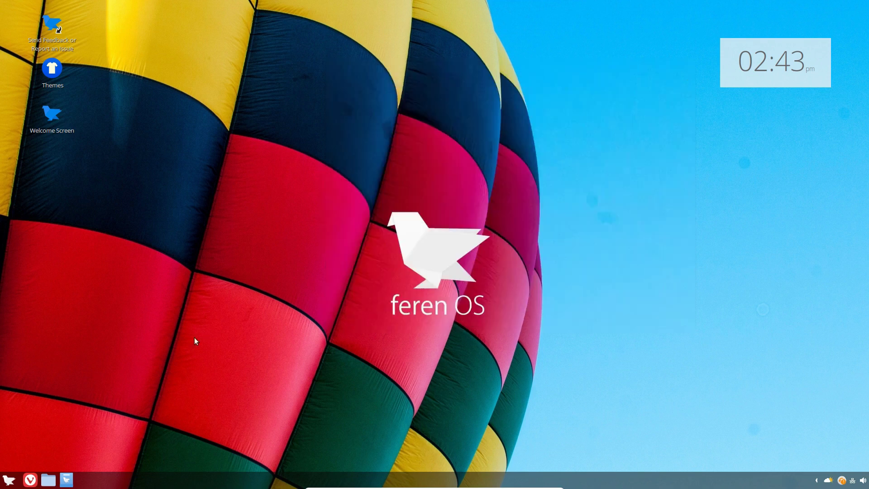
pyautogui.click(8, 481)
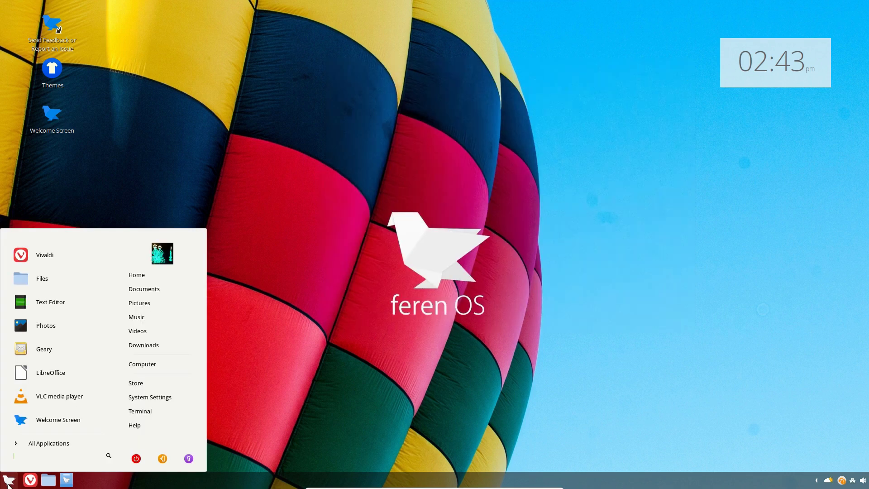
pyautogui.write('fere')
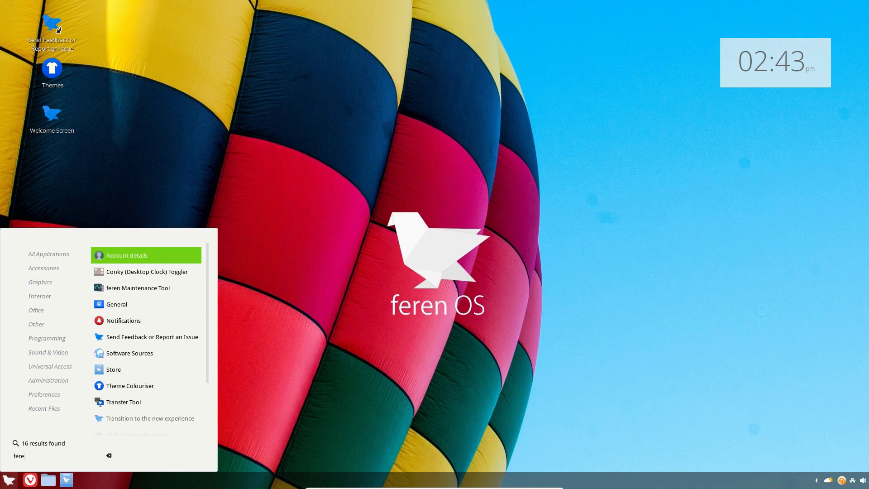
pyautogui.click(124, 401)
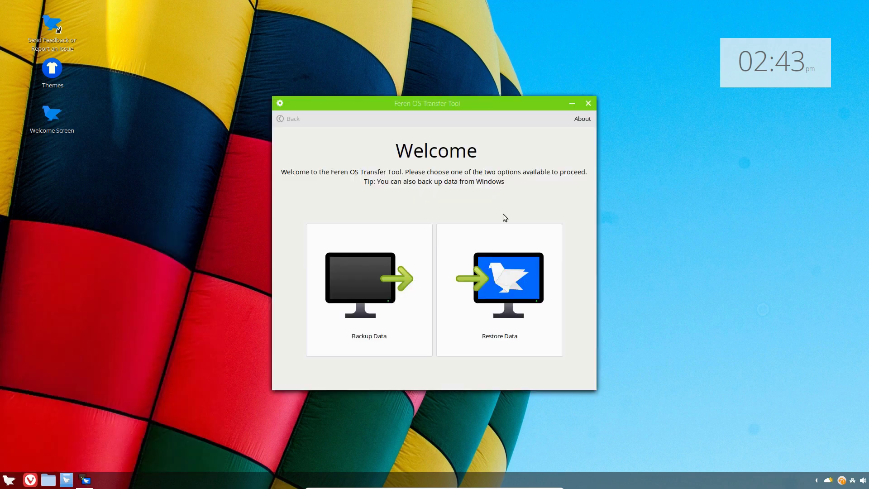
pyautogui.click(586, 104)
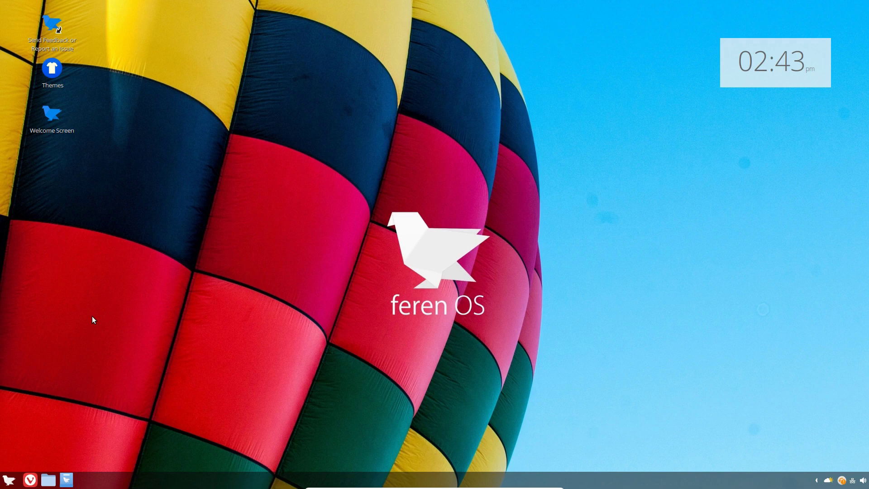
# Search the applications menu for 'plasma' and launch 'Transition to the new experience'
pyautogui.press('super')
pyautogui.write('feren')
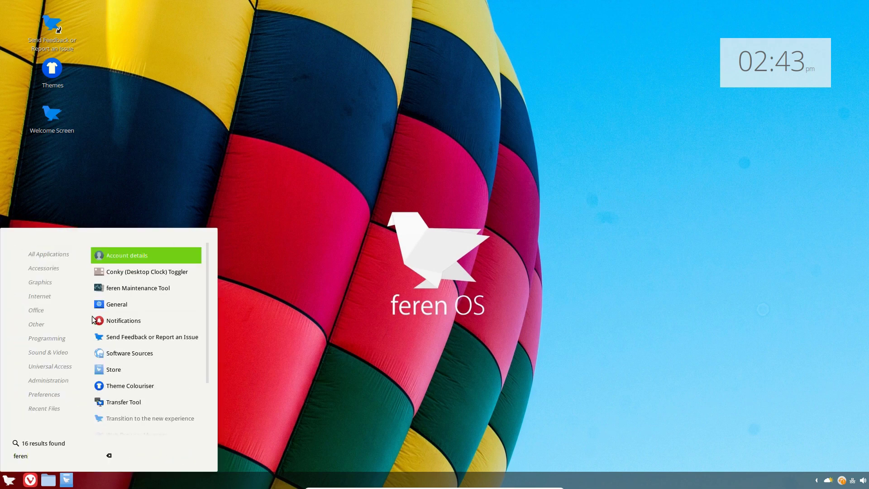
pyautogui.write('-cinn')
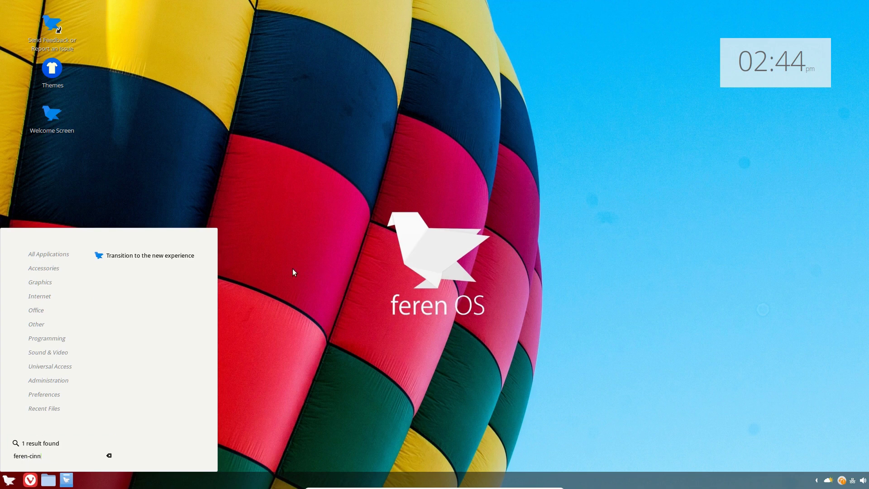
pyautogui.press('BackSpace')
pyautogui.press('BackSpace')
pyautogui.press('BackSpace')
pyautogui.press('BackSpace')
pyautogui.press('BackSpace')
pyautogui.press('BackSpace')
pyautogui.press('BackSpace')
pyautogui.press('BackSpace')
pyautogui.press('BackSpace')
pyautogui.press('BackSpace')
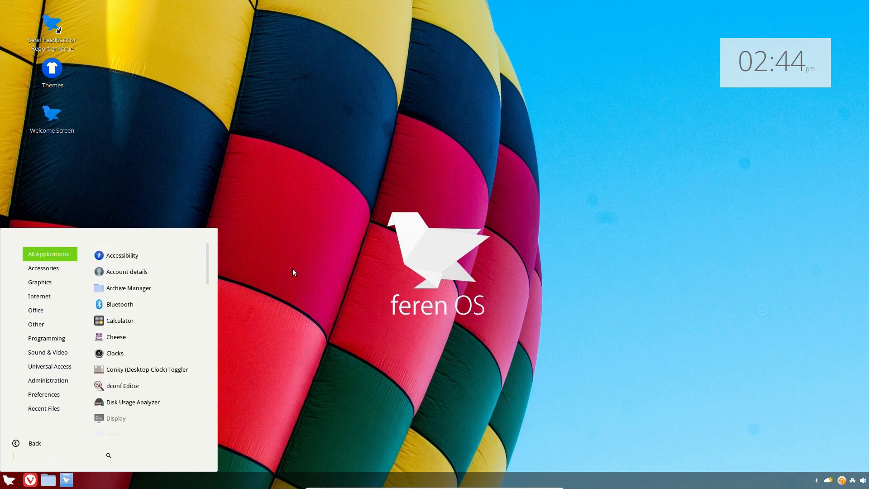
pyautogui.write('cinn')
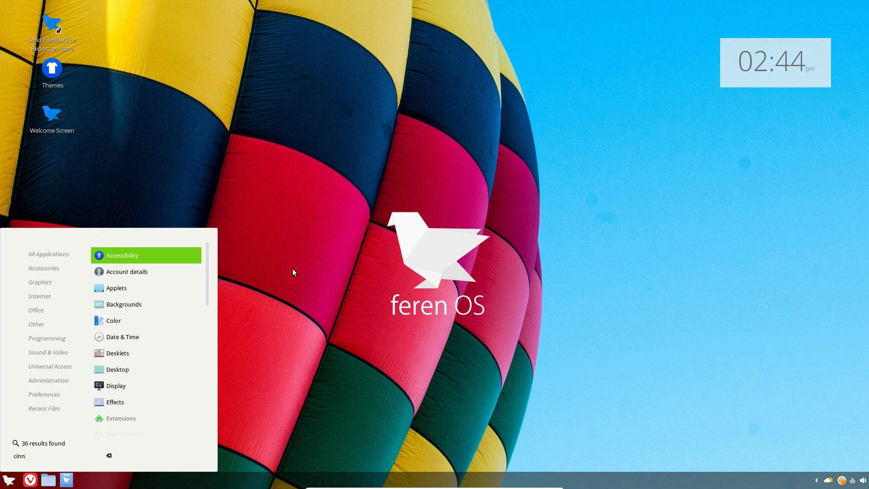
pyautogui.press('BackSpace')
pyautogui.press('BackSpace')
pyautogui.press('BackSpace')
pyautogui.press('BackSpace')
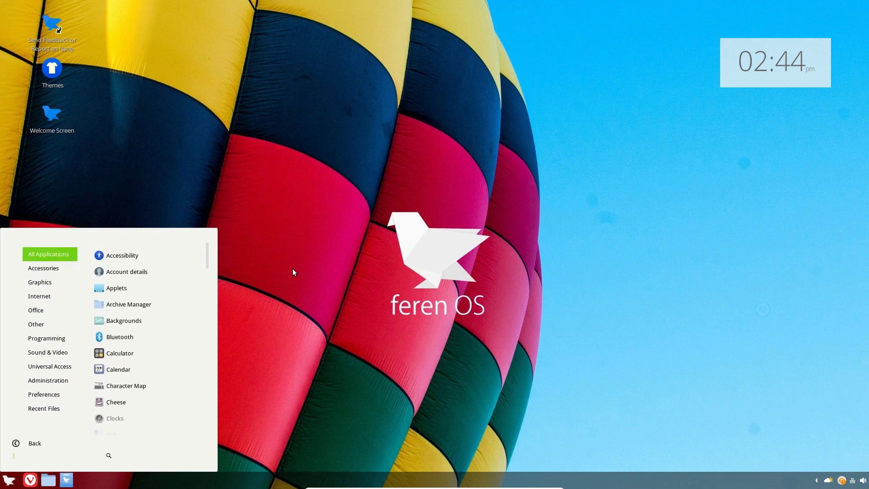
pyautogui.write('plas')
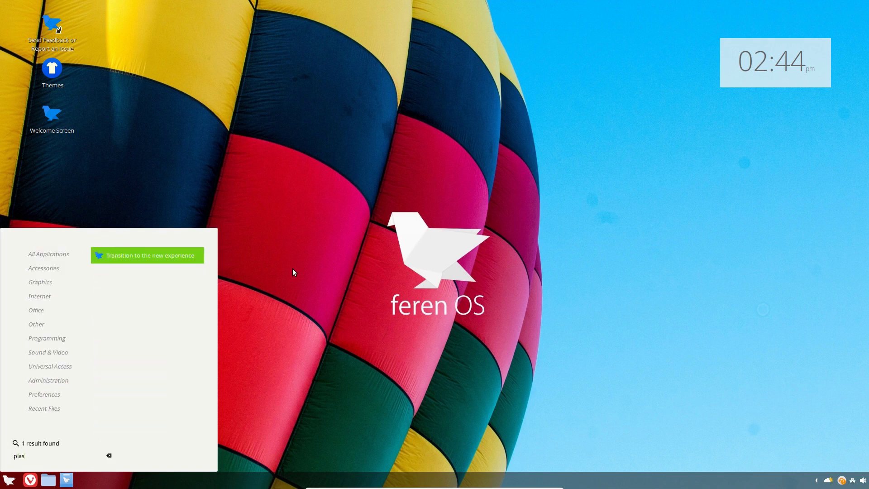
pyautogui.write('ma')
pyautogui.press('Return')
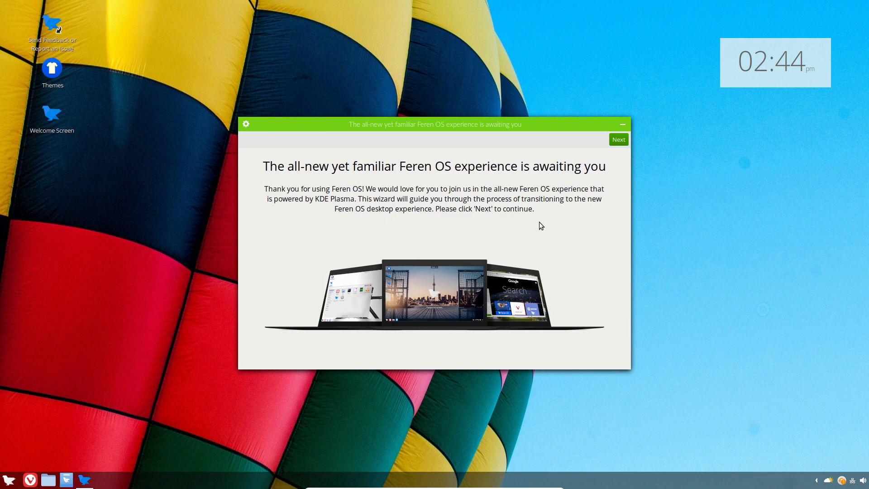
# Go past the welcome page and open the New Feren OS Desktop Experience screenshots
pyautogui.click(618, 141)
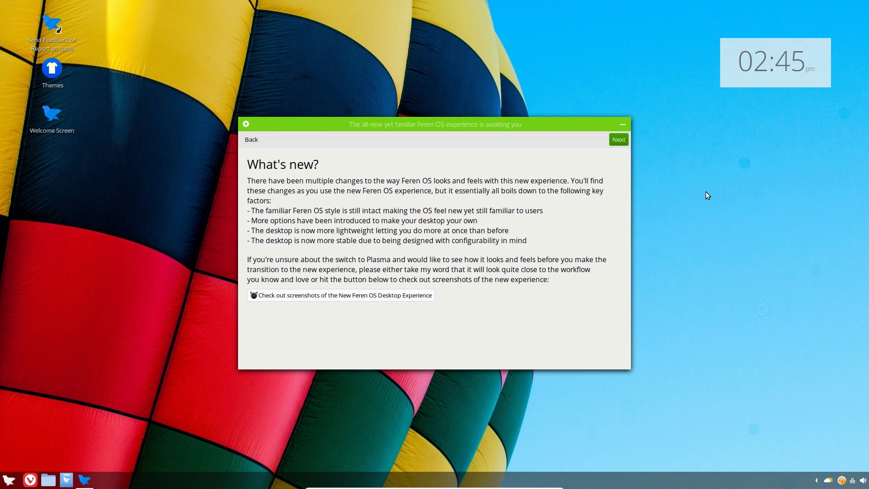
pyautogui.click(306, 295)
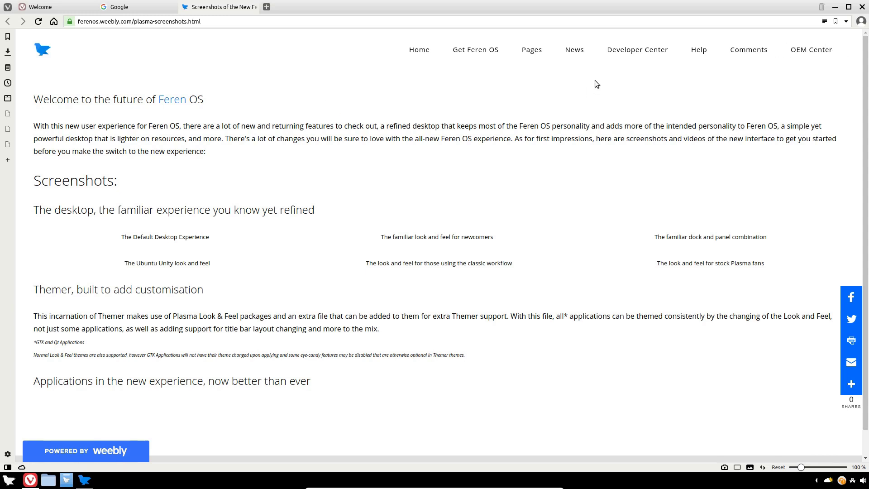
# Close Vivaldi after viewing the Plasma screenshots page
pyautogui.click(858, 9)
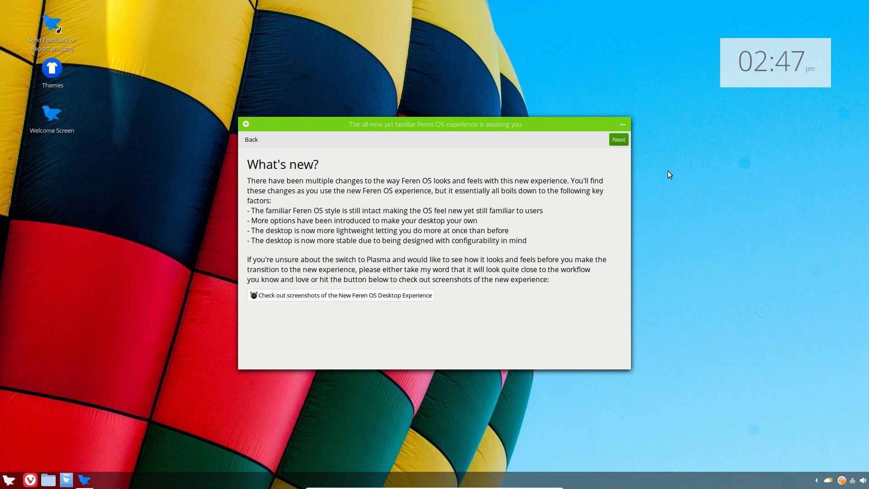
# Advance from What's new? to the Transfer settings from Cinnamon to Plasma page
pyautogui.click(622, 141)
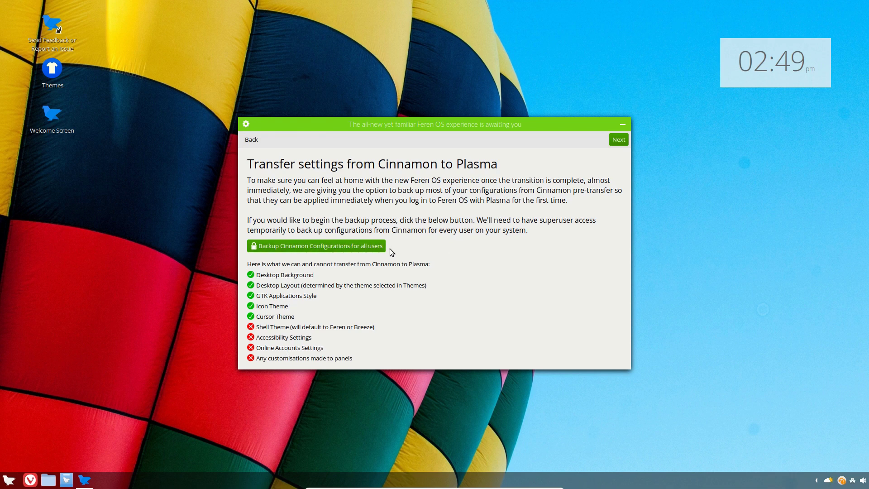
# Back up Cinnamon configurations for all users, entering the password twice, and acknowledge the success message
pyautogui.click(310, 246)
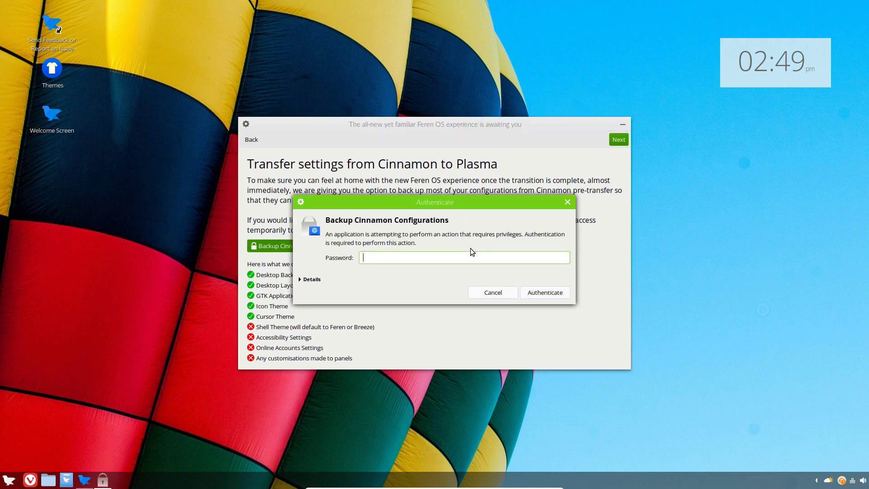
pyautogui.write('•••••••')
pyautogui.press('Return')
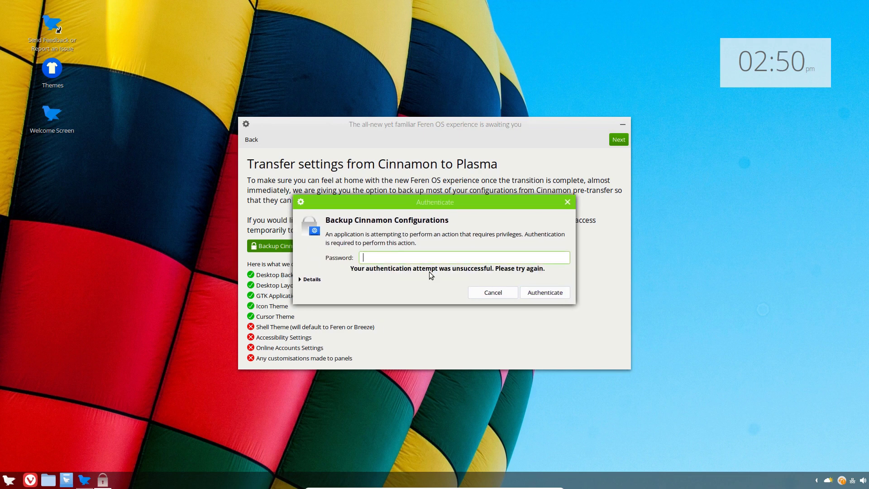
pyautogui.write('•••••••')
pyautogui.press('Return')
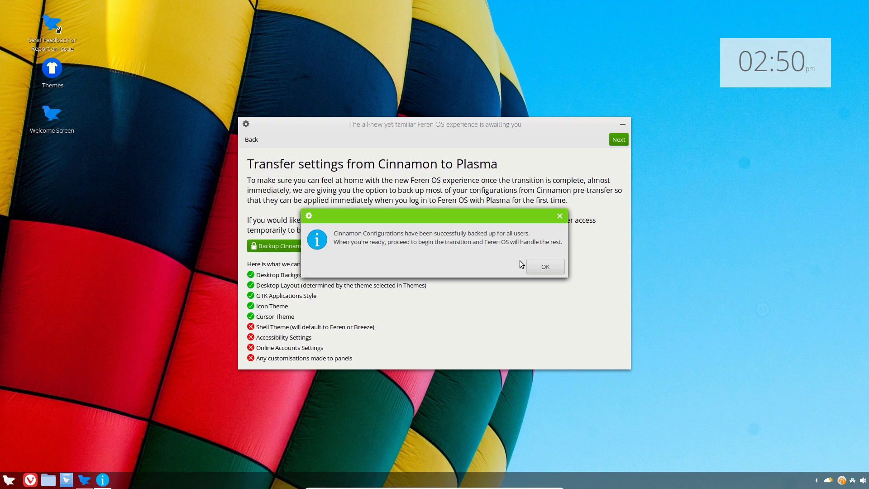
pyautogui.click(555, 266)
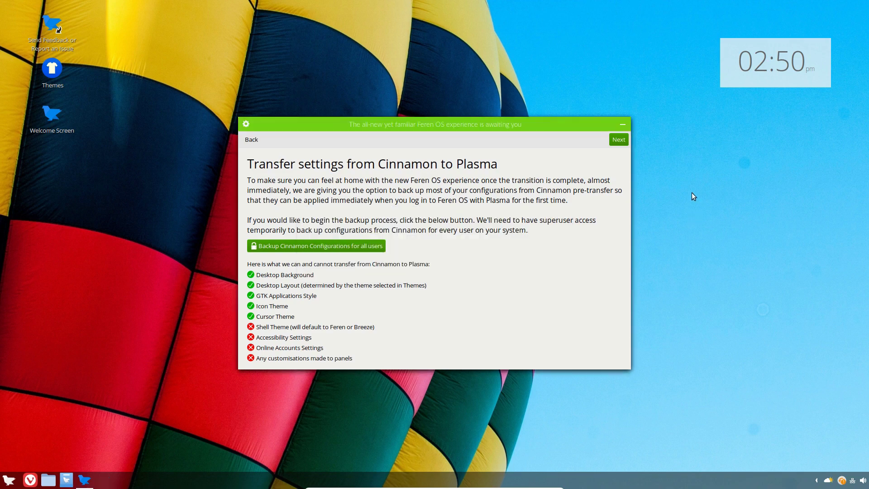
# Move on to the Ready? page and choose 'Begin the transition now'
pyautogui.click(619, 141)
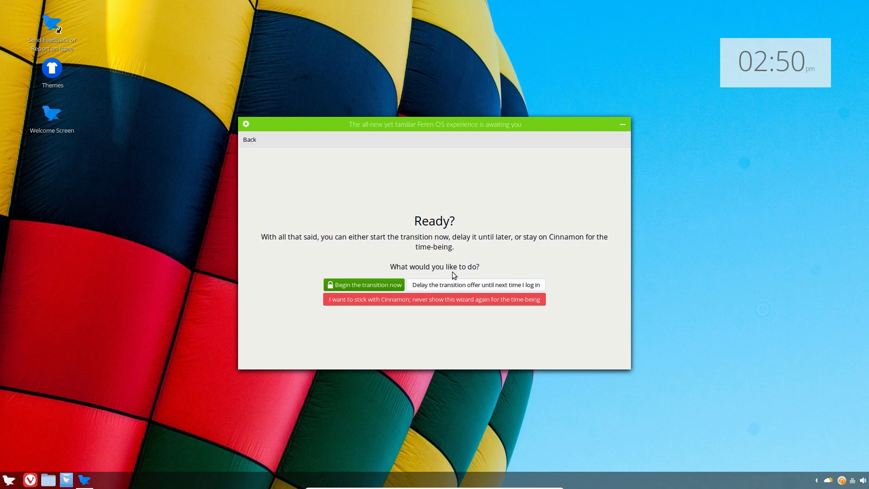
pyautogui.click(356, 287)
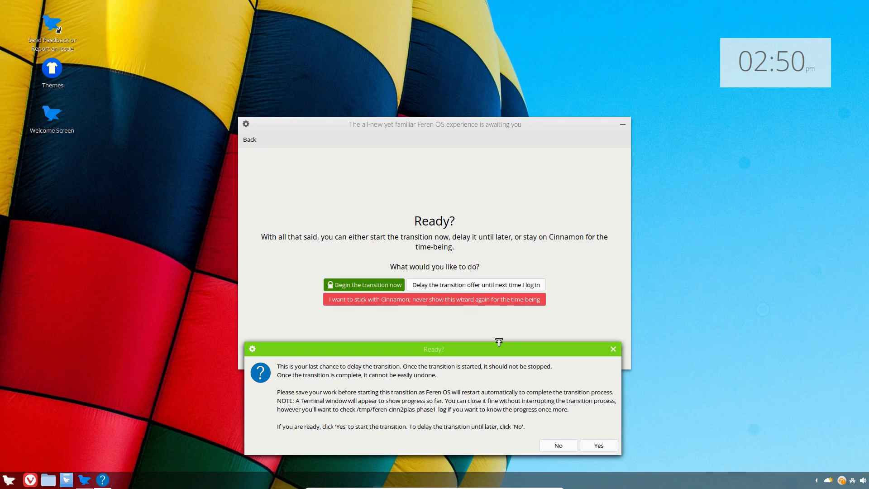
# Confirm the transition with Yes and authorise it with the account password
pyautogui.moveTo(478, 346); pyautogui.dragTo(488, 146)
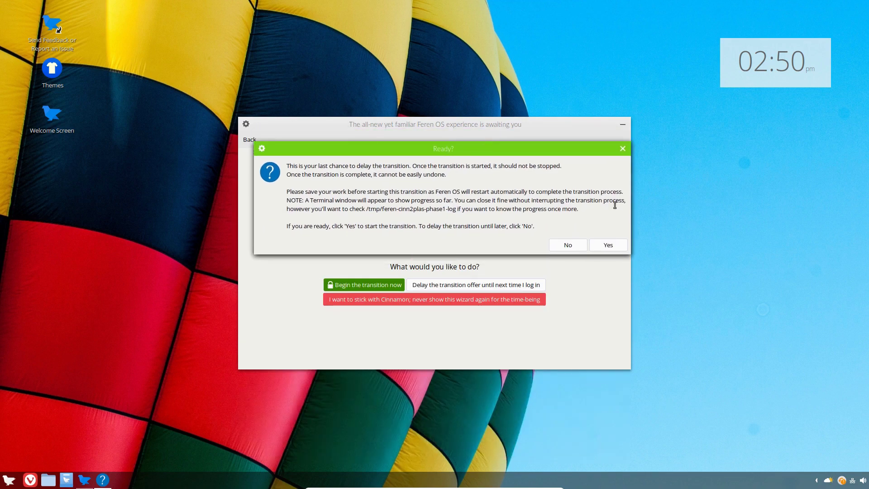
pyautogui.click(608, 245)
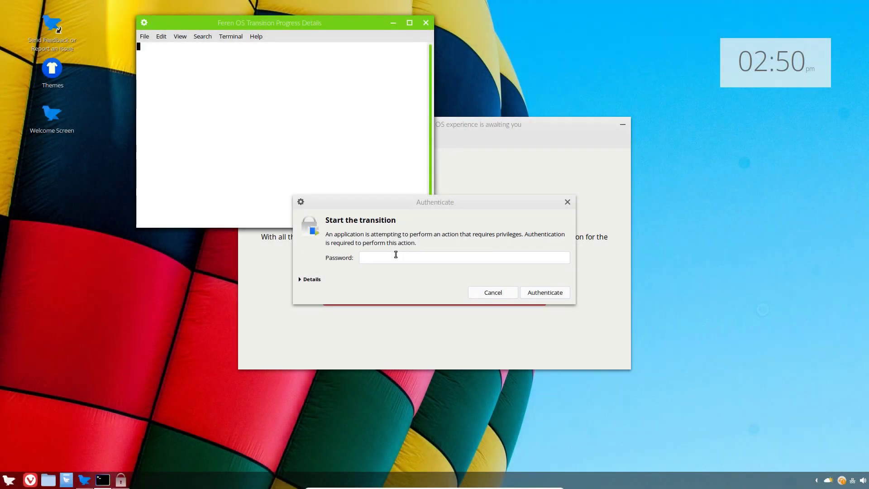
pyautogui.click(395, 254)
pyautogui.write('••••••')
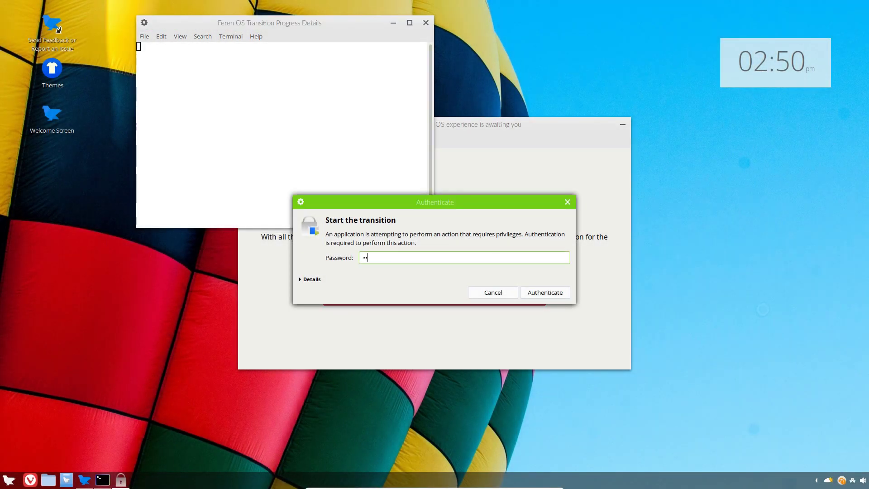
pyautogui.press('Return')
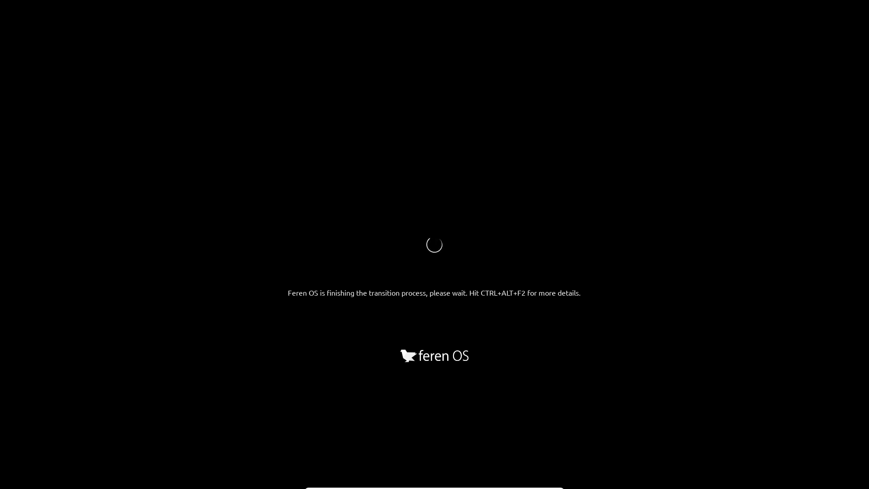
# Switch to the Ctrl+Alt+F2 console to follow the transition output until login appears
pyautogui.hotkey('ctrl', 'alt', 'F2')
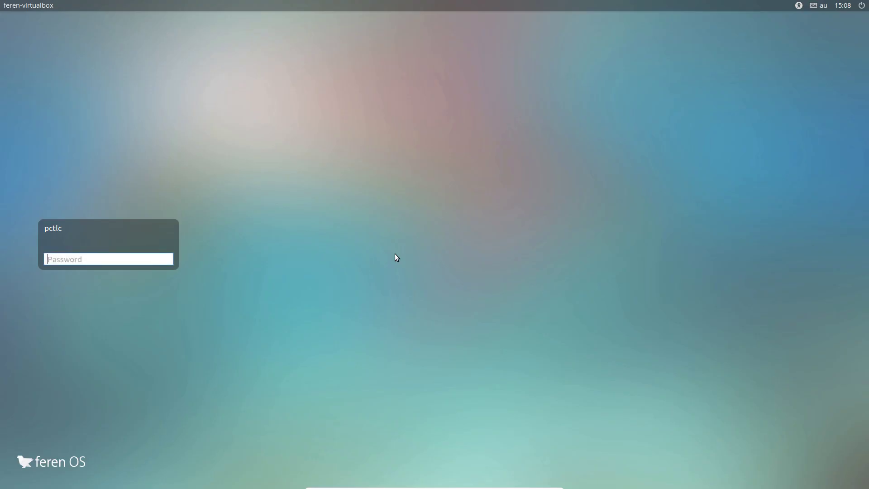
# Log in, dismiss the 'Invalid theme name' error, and choose Close… from the VirtualBox menu
pyautogui.write('••••••')
pyautogui.press('Return')
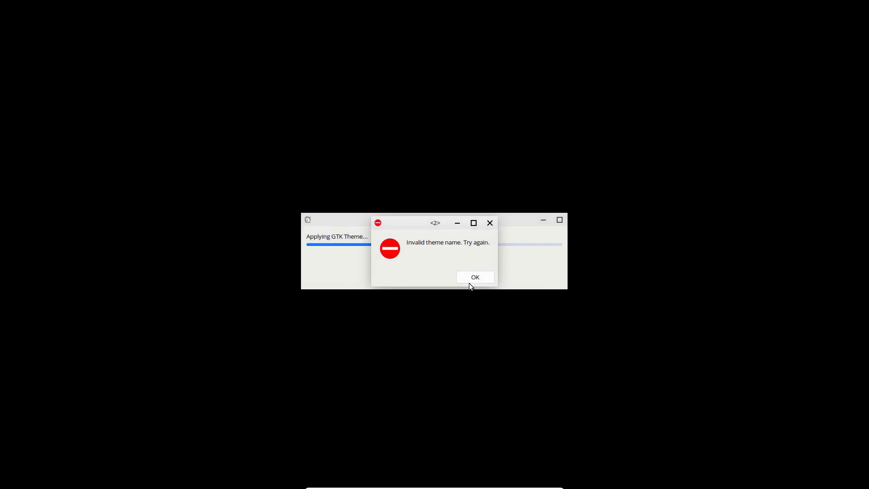
pyautogui.click(475, 277)
pyautogui.click(476, 280)
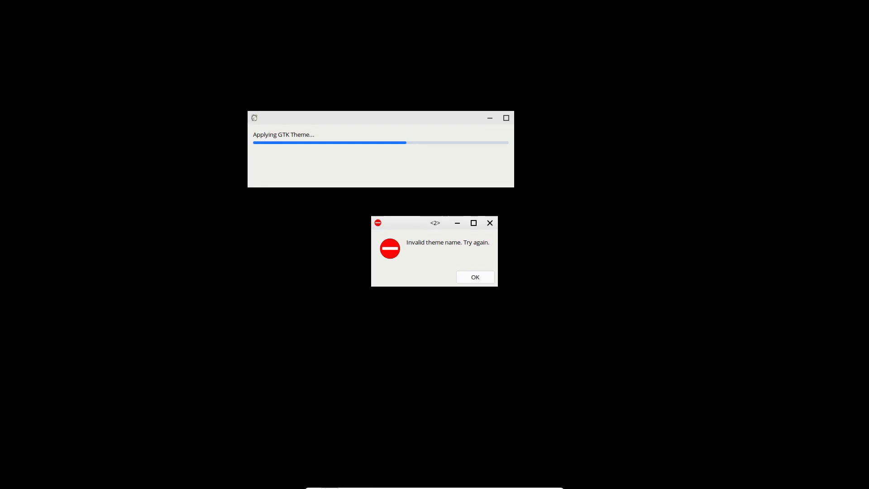
pyautogui.click(329, 483)
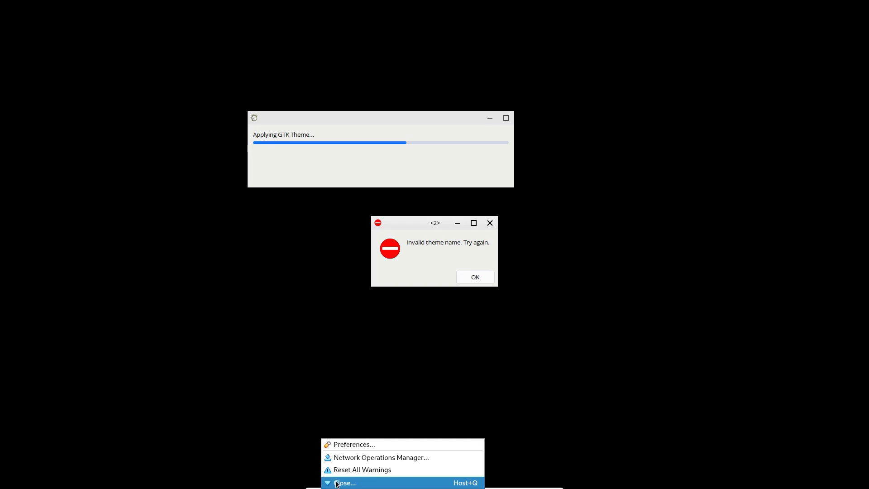
pyautogui.click(342, 483)
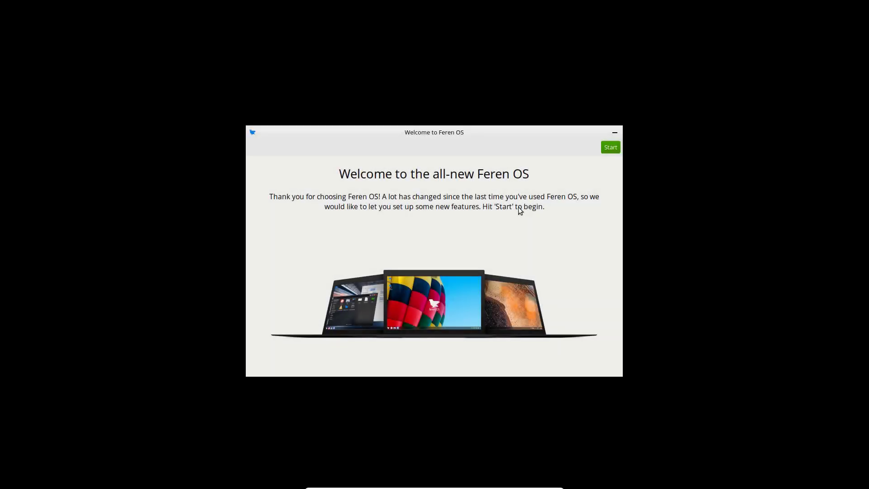
# Skip through the welcome, codecs, KDE Connect and Night Colour pages, then dismiss the theme error
pyautogui.moveTo(475, 135); pyautogui.dragTo(471, 112)
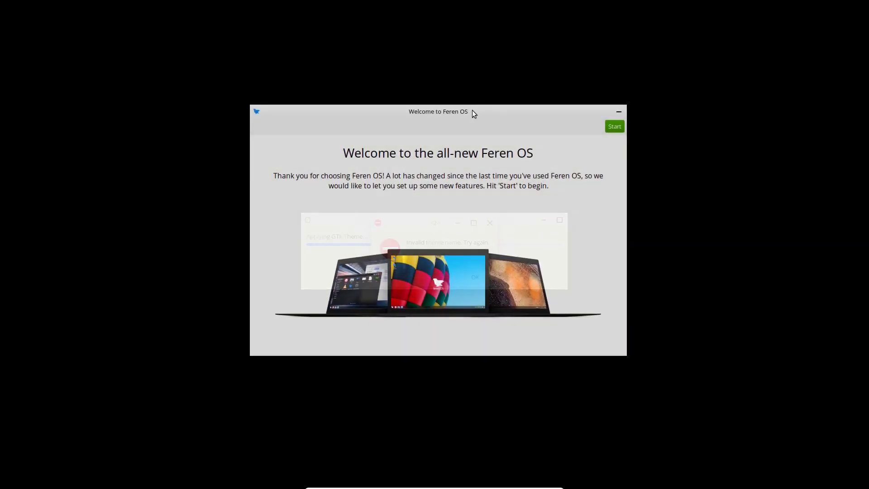
pyautogui.click(615, 128)
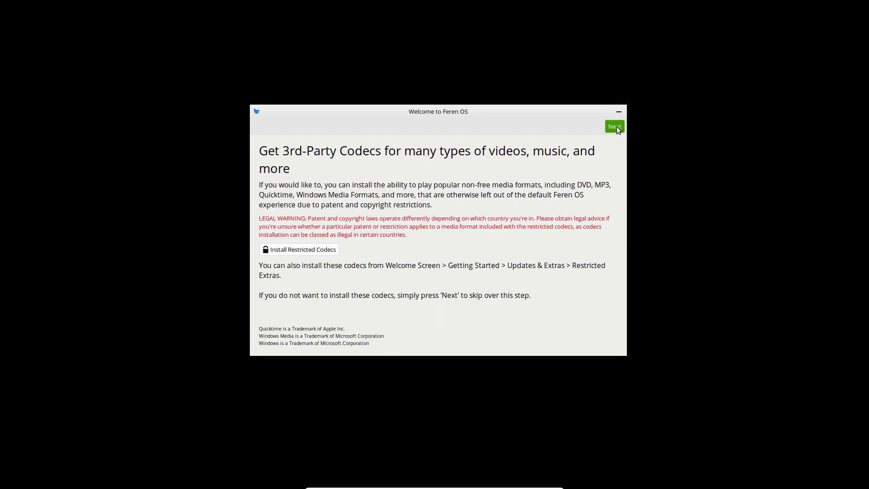
pyautogui.click(615, 128)
pyautogui.click(619, 125)
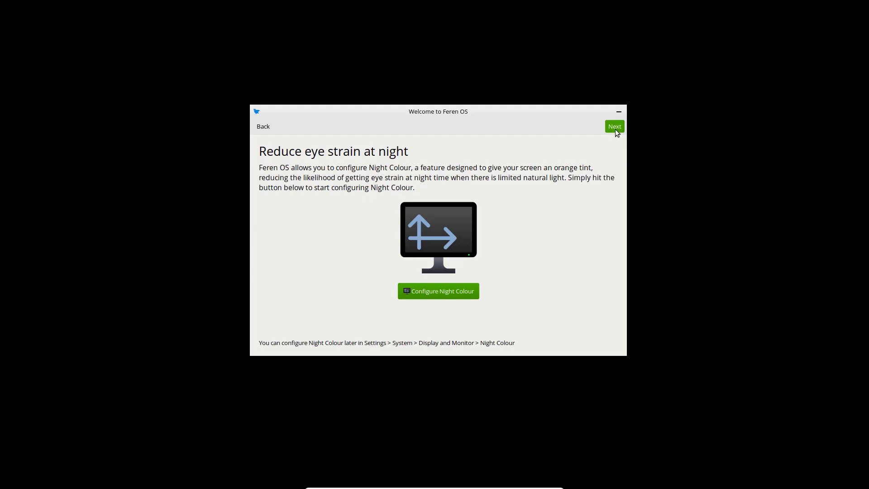
pyautogui.click(614, 128)
pyautogui.press('Return')
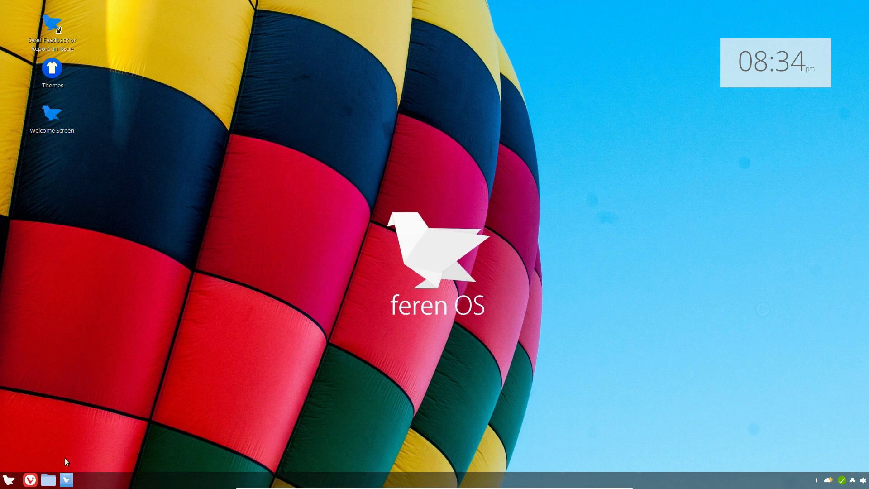
# Open the home folder in Files and browse the Documents and Downloads folders
pyautogui.click(47, 479)
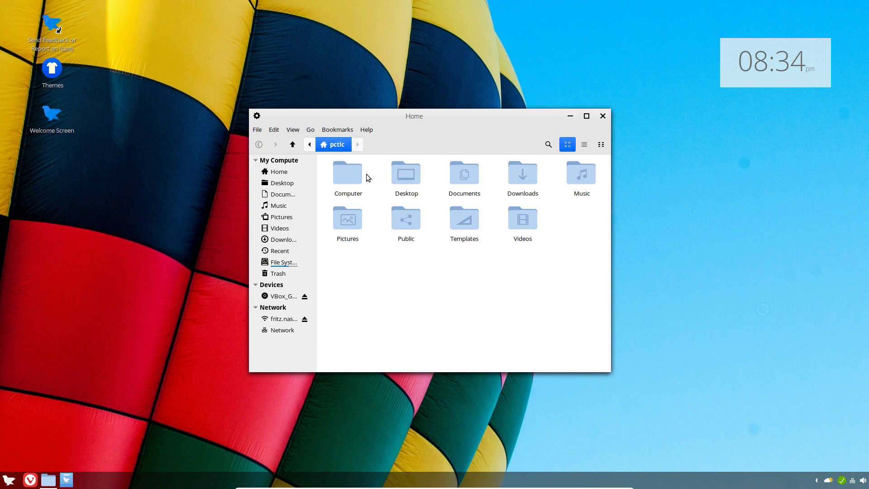
pyautogui.click(470, 179)
pyautogui.doubleClick(469, 179)
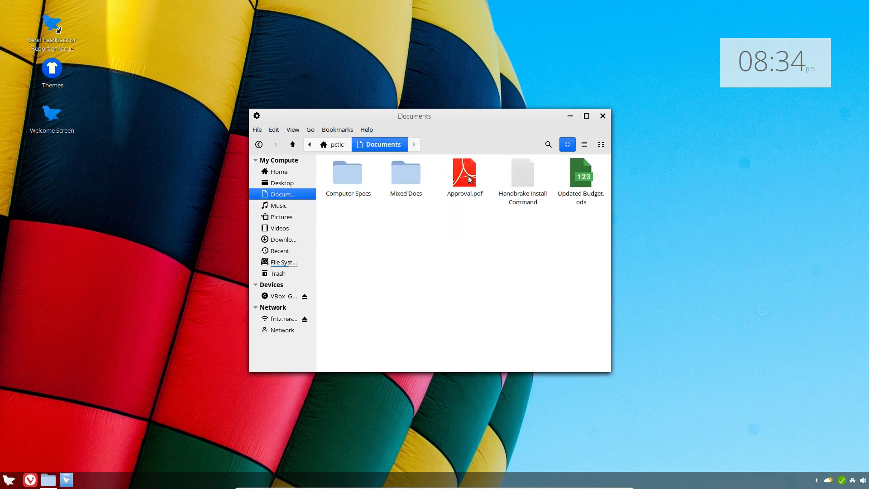
pyautogui.click(337, 144)
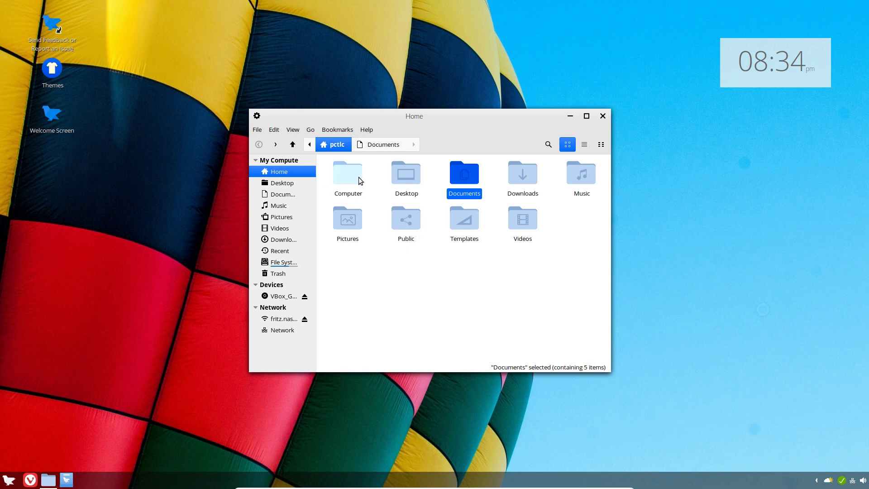
pyautogui.doubleClick(465, 179)
pyautogui.click(335, 146)
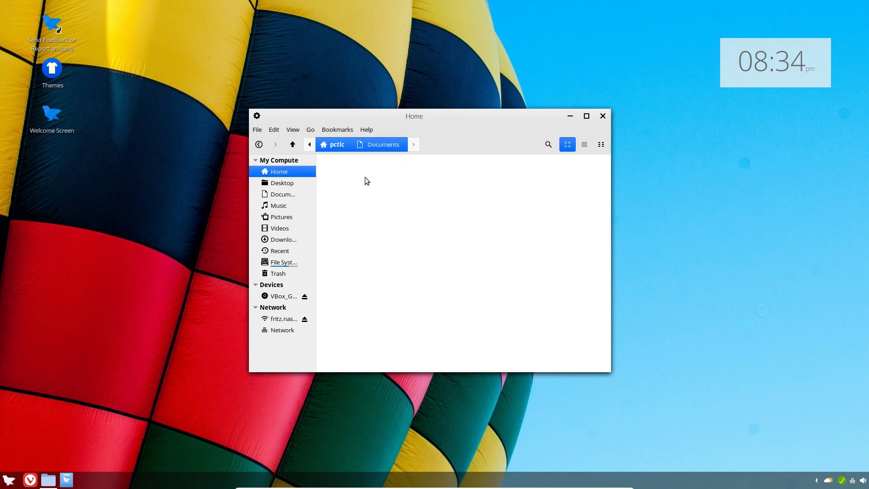
pyautogui.doubleClick(517, 186)
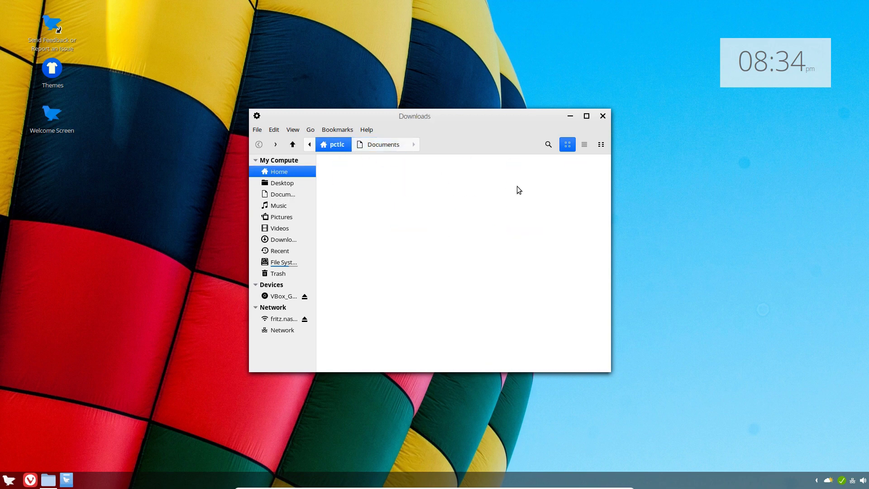
pyautogui.click(334, 145)
# Browse Music, Pictures and Videos, then close Files and search for 'feren'
pyautogui.doubleClick(574, 180)
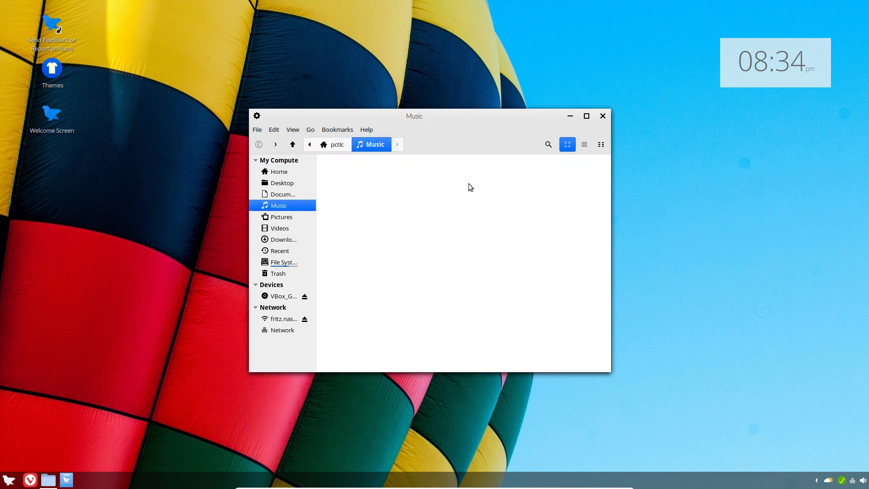
pyautogui.click(335, 143)
pyautogui.doubleClick(345, 227)
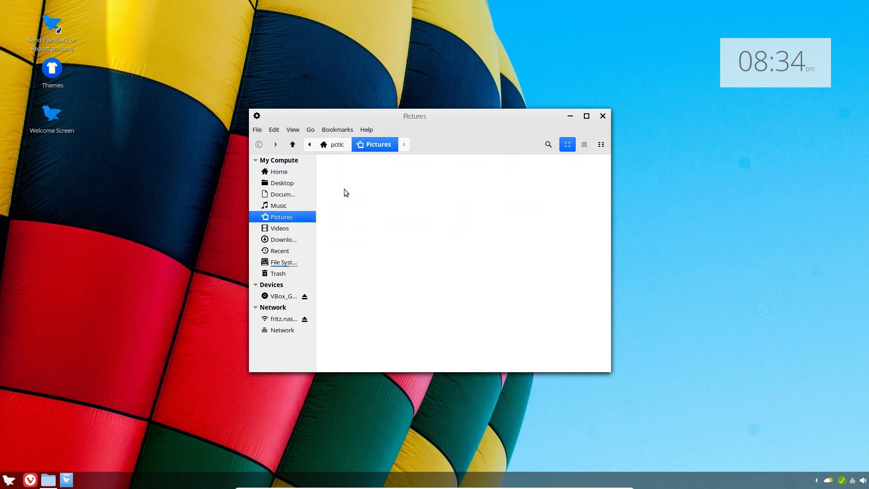
pyautogui.click(338, 145)
pyautogui.doubleClick(528, 227)
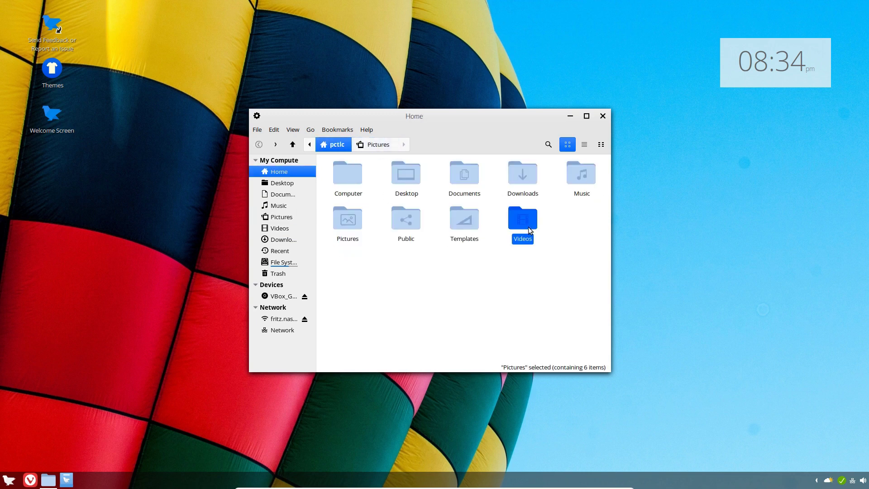
pyautogui.click(336, 145)
pyautogui.hotkey('ctrl', 'w')
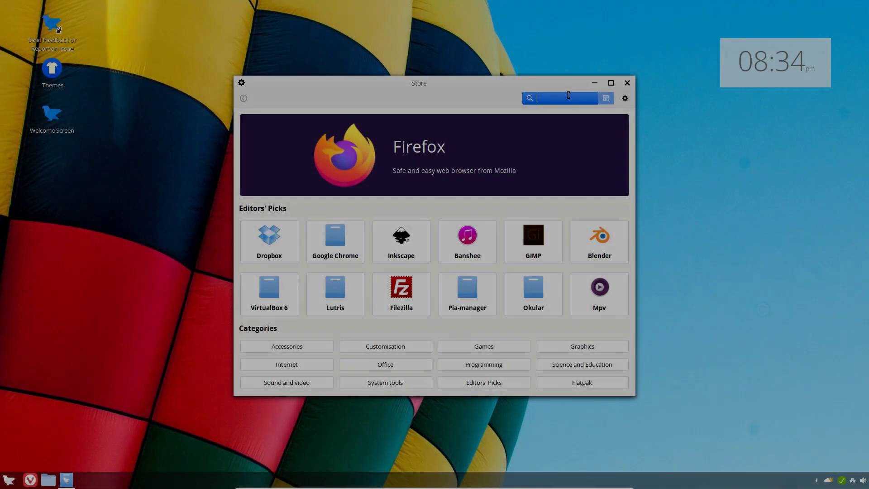
pyautogui.write('fer')
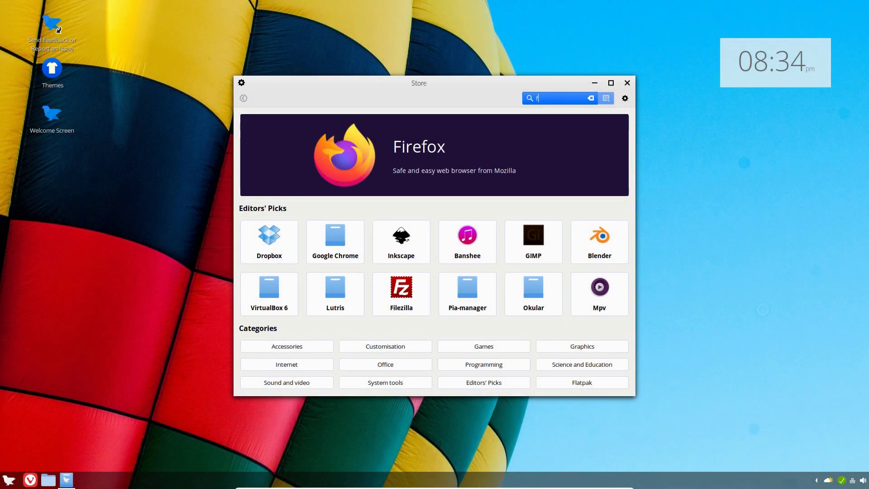
pyautogui.write('en-cinn2plas')
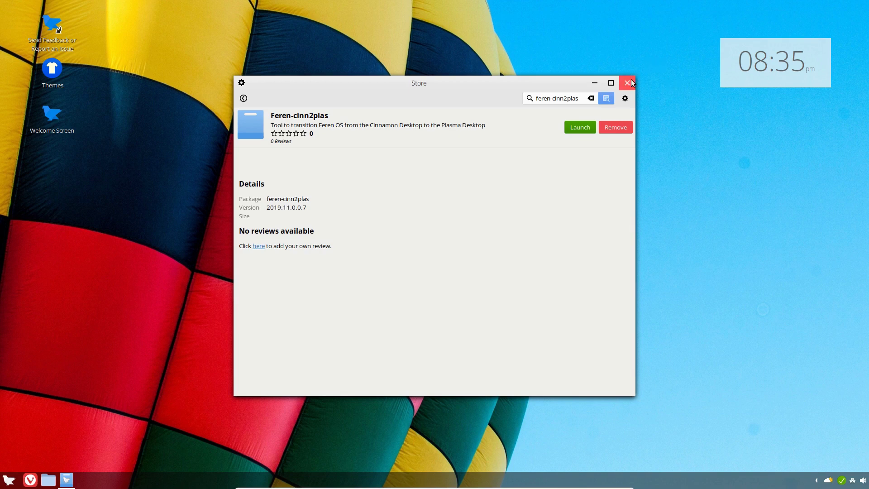
# Close the Store and launch 'Transition to the new experience' from an app-menu search for 'plas'
pyautogui.click(626, 83)
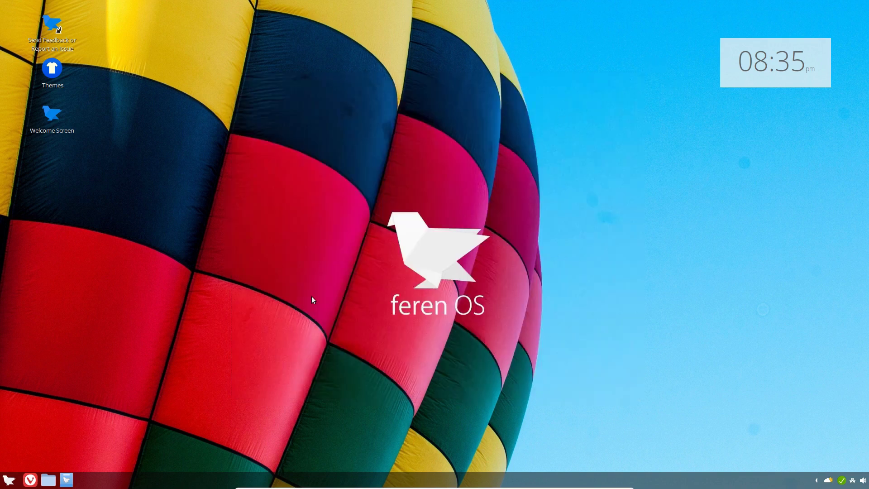
pyautogui.press('super')
pyautogui.write('plas')
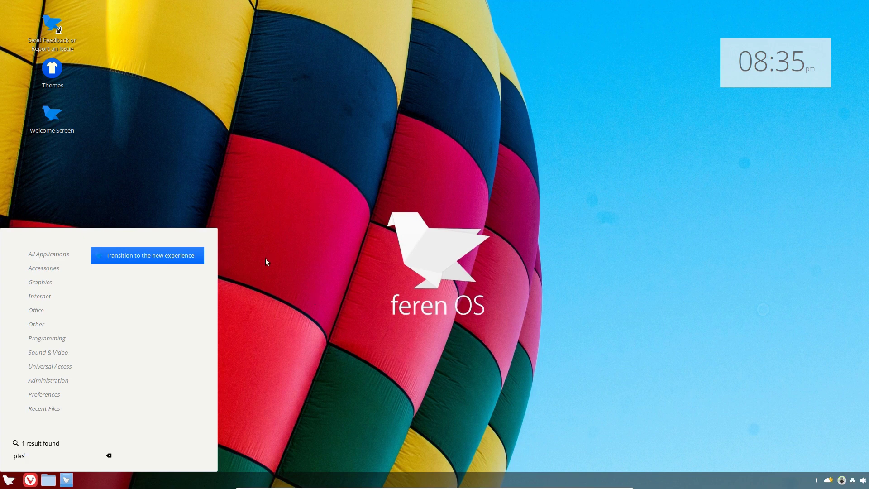
pyautogui.click(156, 253)
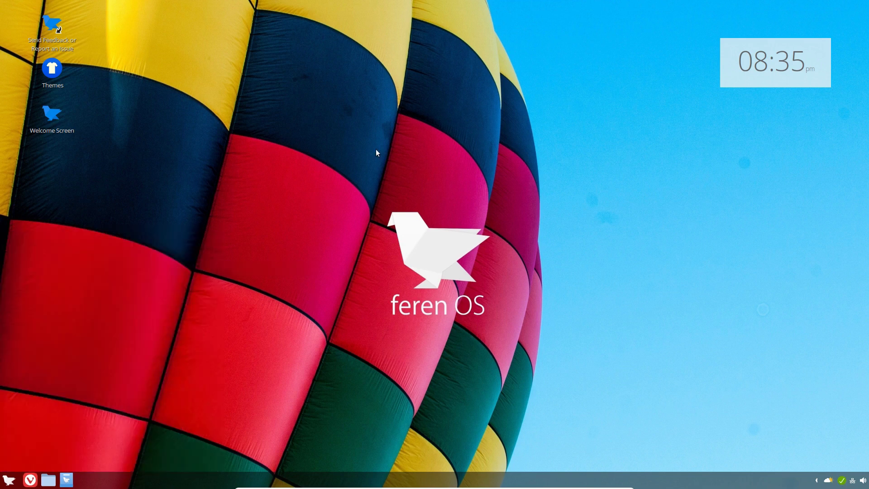
# Search the app menu for 'colo' and highlight the Theme Colouriser result
pyautogui.click(9, 479)
pyautogui.write('colo')
pyautogui.press('Down')
pyautogui.press('Down')
# Launch Theme Colouriser and pick the feren theme with the light green colour
pyautogui.press('Return')
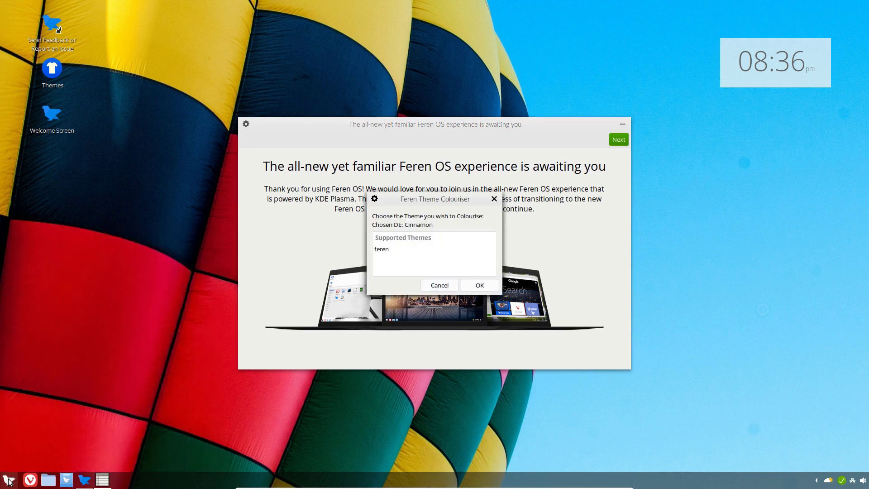
pyautogui.click(387, 249)
pyautogui.click(483, 288)
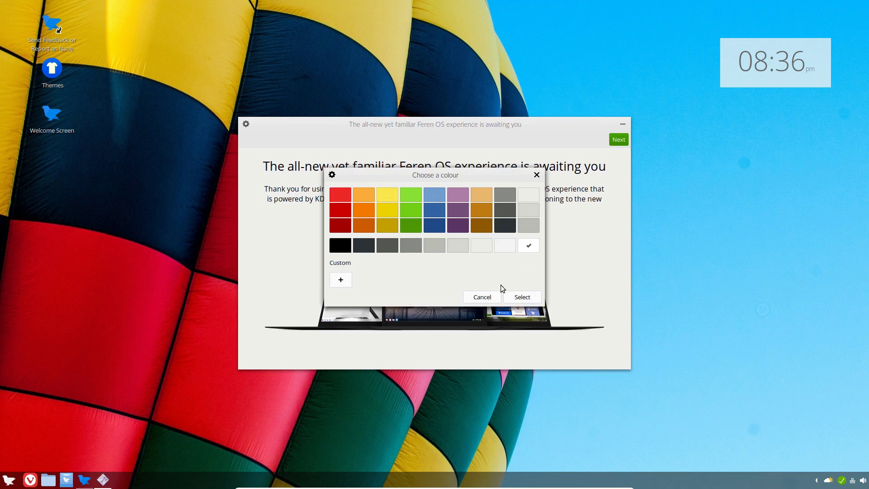
pyautogui.click(412, 194)
pyautogui.click(523, 298)
# Name the theme 'feren green', answer the titlebar question, and apply it
pyautogui.write('feren green')
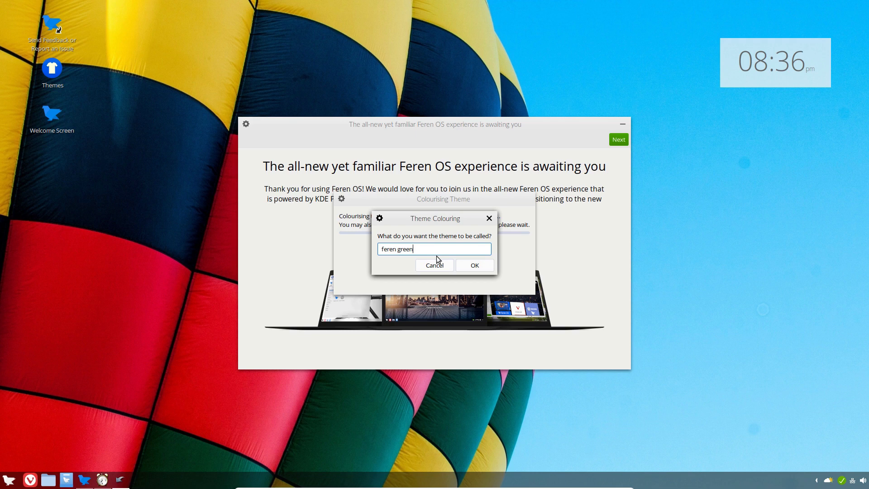
pyautogui.press('BackSpace')
pyautogui.press('BackSpace')
pyautogui.press('BackSpace')
pyautogui.press('BackSpace')
pyautogui.press('BackSpace')
pyautogui.press('BackSpace')
pyautogui.write('-')
pyautogui.write('green')
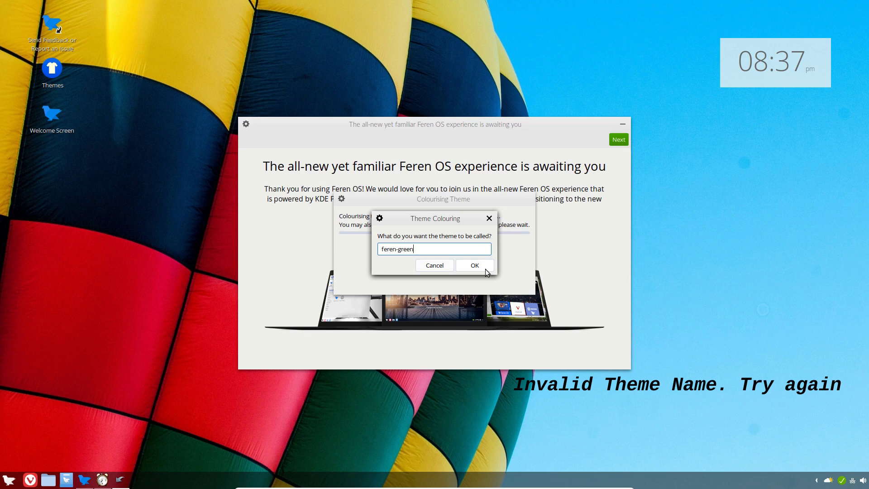
pyautogui.press('BackSpace')
pyautogui.press('BackSpace')
pyautogui.press('BackSpace')
pyautogui.press('BackSpace')
pyautogui.press('BackSpace')
pyautogui.press('BackSpace')
pyautogui.write('gree')
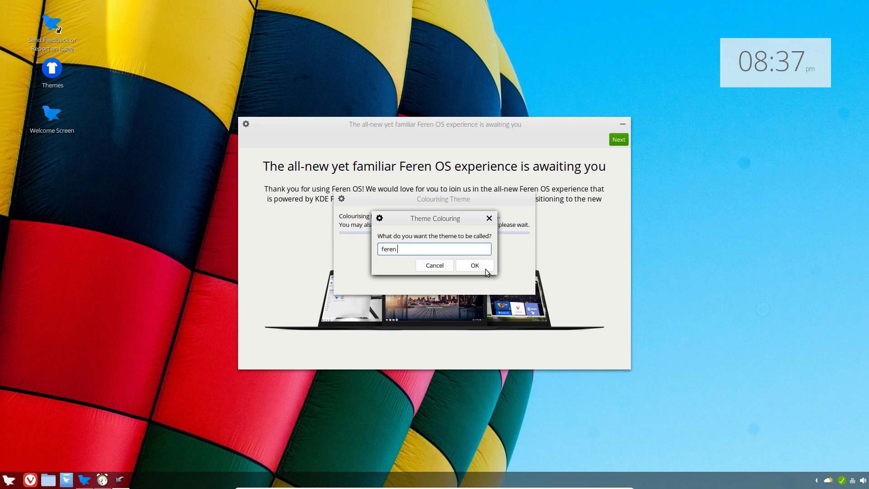
pyautogui.write('n')
pyautogui.click(482, 269)
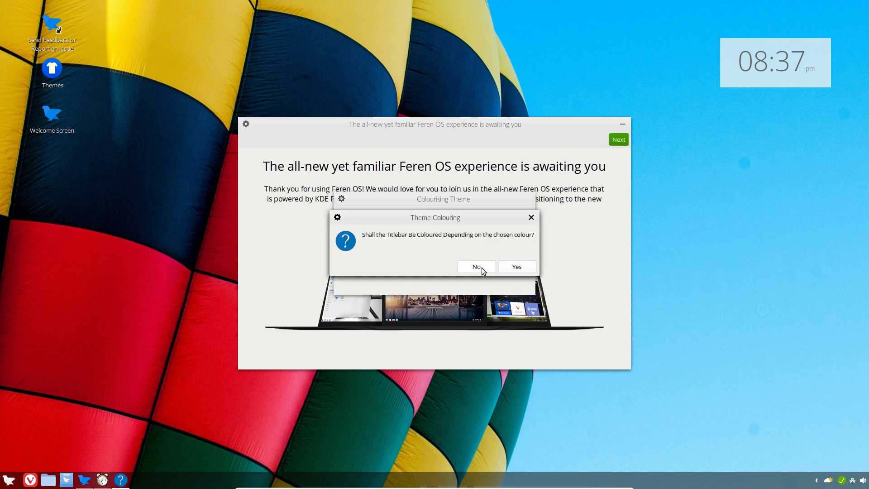
pyautogui.click(528, 268)
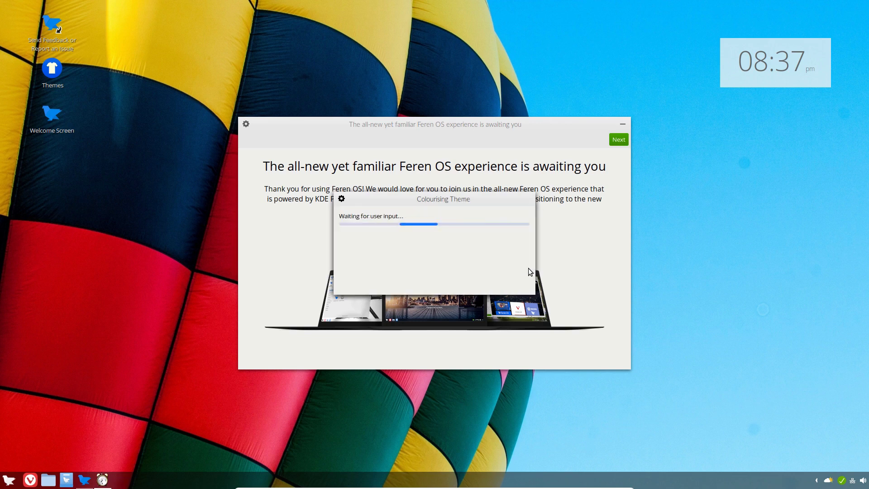
pyautogui.click(573, 267)
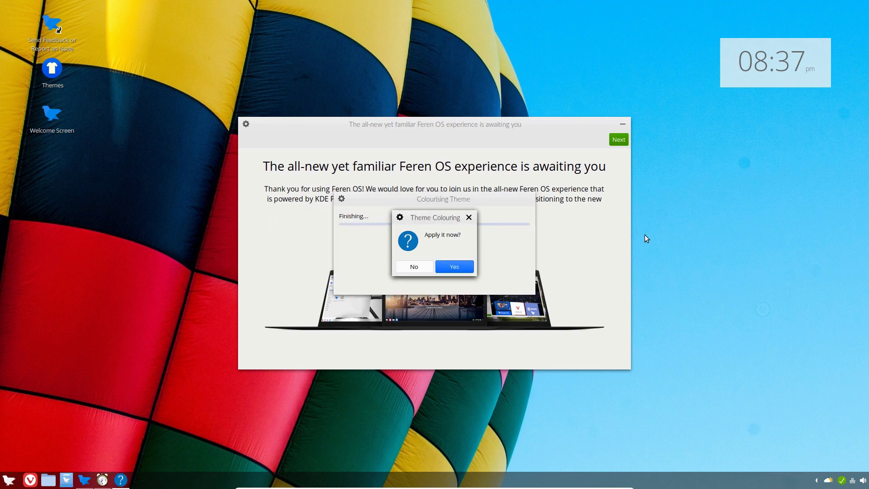
pyautogui.press('Return')
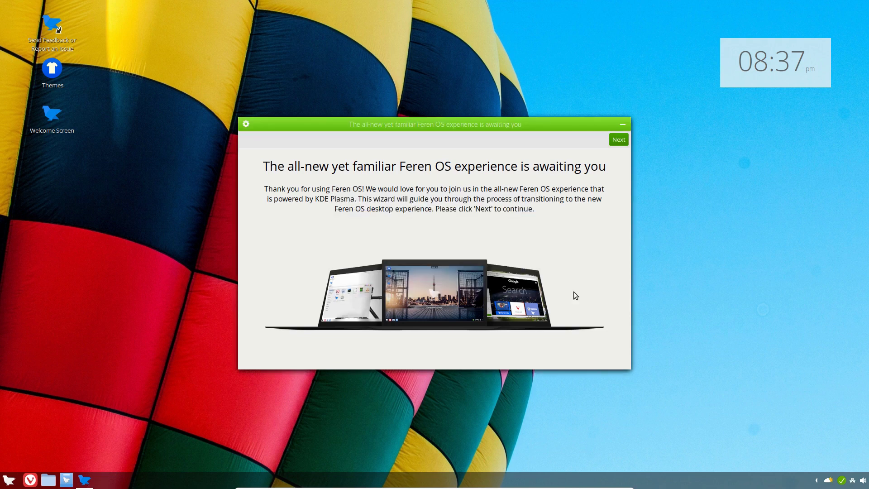
# Create and apply a red version of the feren theme named 'feren red'
pyautogui.click(8, 479)
pyautogui.write('colo')
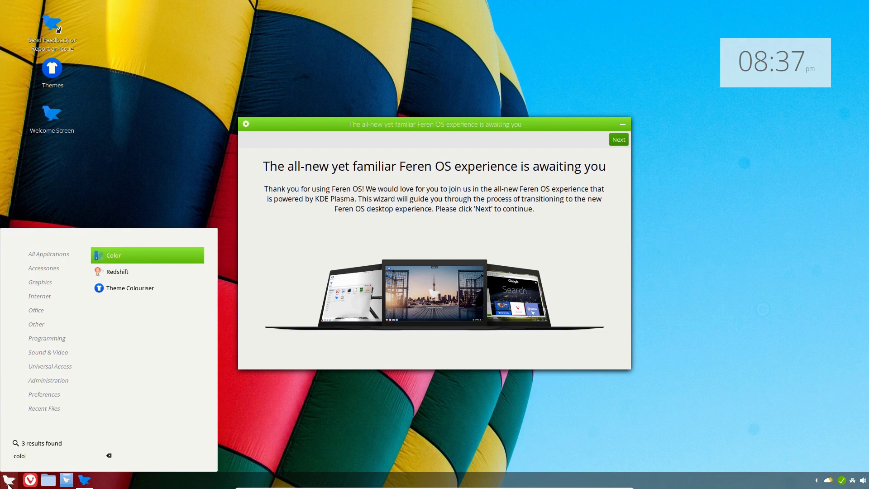
pyautogui.press('Down')
pyautogui.press('Down')
pyautogui.press('Return')
pyautogui.click(389, 248)
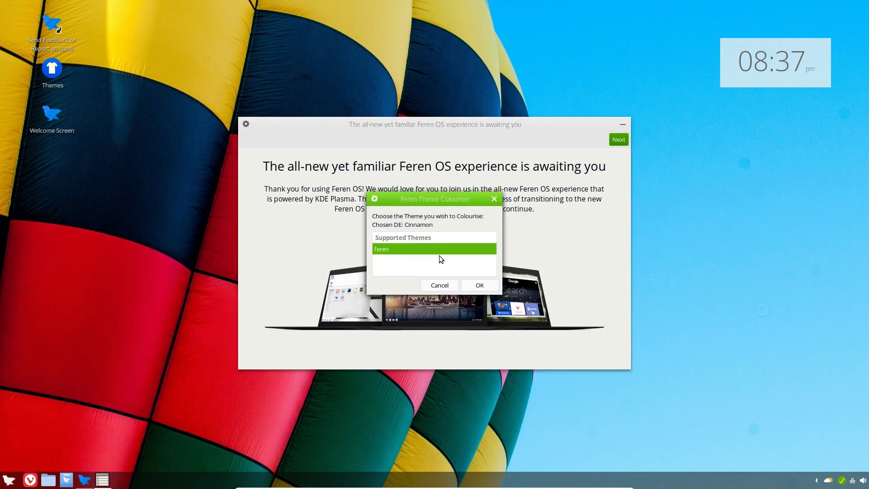
pyautogui.click(479, 285)
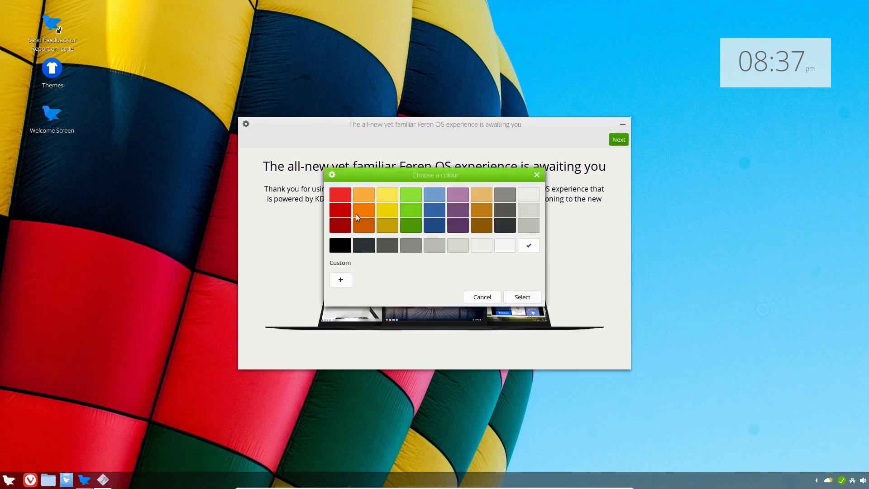
pyautogui.click(522, 296)
pyautogui.write('feren red')
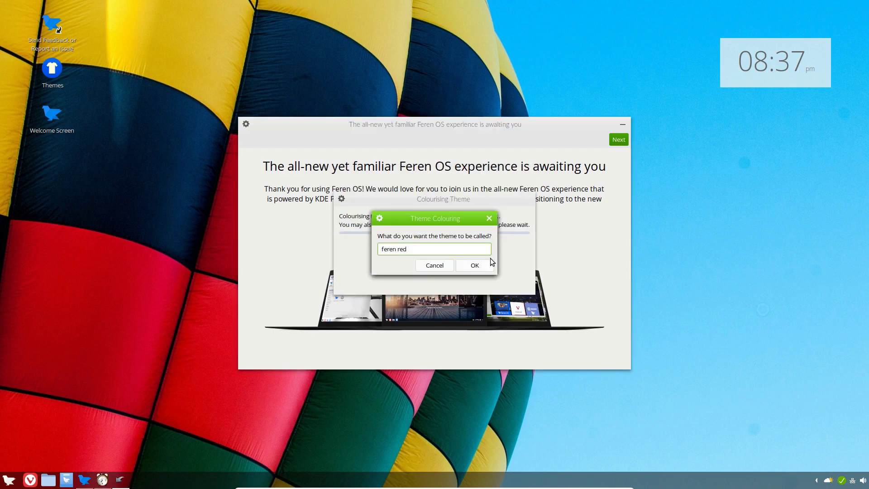
pyautogui.click(488, 263)
pyautogui.click(565, 266)
pyautogui.click(453, 266)
# Create and apply a black version of the feren theme named 'feren black'
pyautogui.press('super')
pyautogui.write('col')
pyautogui.press('Down')
pyautogui.press('Down')
pyautogui.press('Return')
pyautogui.click(486, 285)
pyautogui.write('feren black')
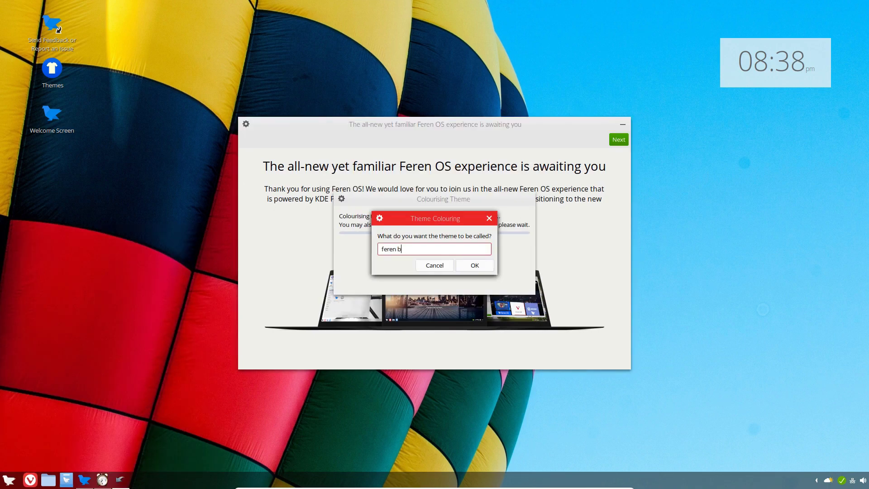
pyautogui.click(464, 265)
pyautogui.click(569, 268)
pyautogui.click(459, 267)
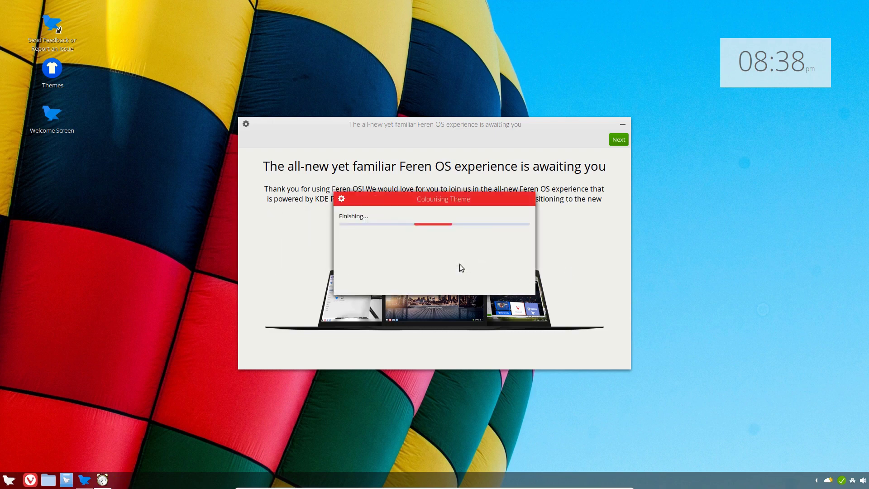
# Create a grey version of the feren theme named 'feren grey'
pyautogui.press('super')
pyautogui.write('col')
pyautogui.press('Down')
pyautogui.press('Down')
pyautogui.press('Return')
pyautogui.click(464, 232)
pyautogui.click(409, 245)
pyautogui.click(522, 297)
pyautogui.click(484, 285)
pyautogui.write('feren grey')
pyautogui.click(474, 265)
pyautogui.click(516, 267)
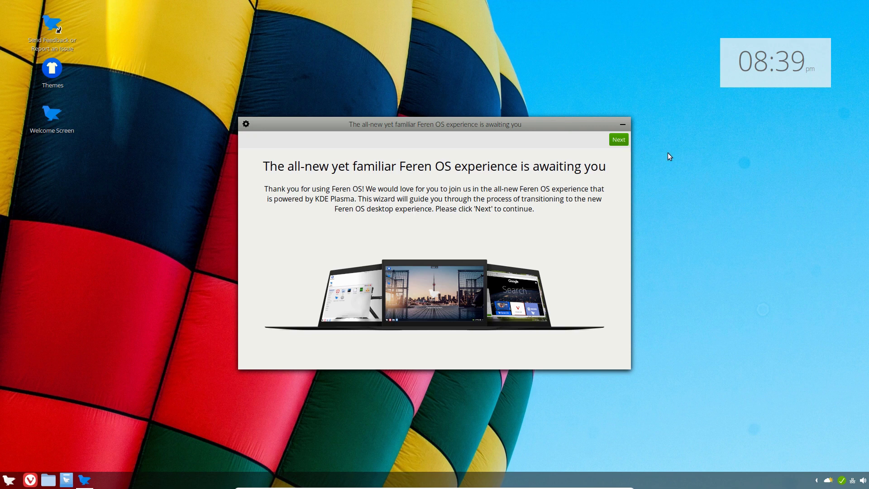
# Minimize the transition wizard and install Arc-theme from its Store page
pyautogui.click(618, 139)
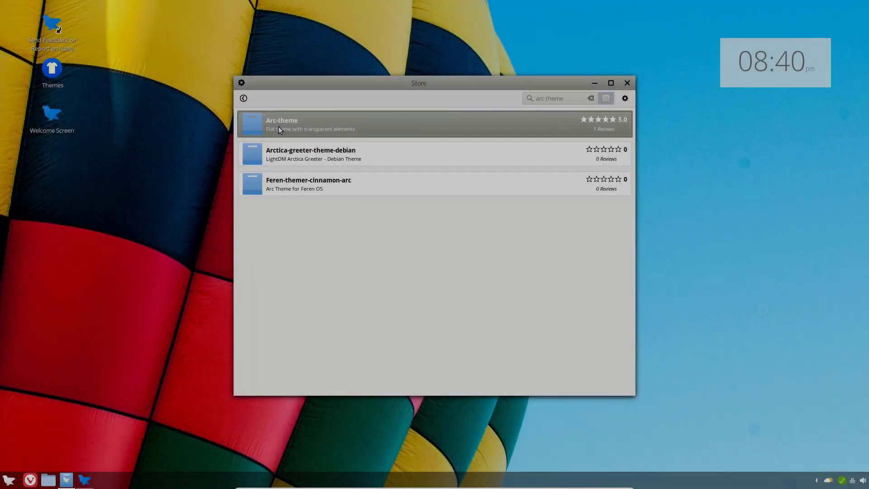
pyautogui.click(278, 126)
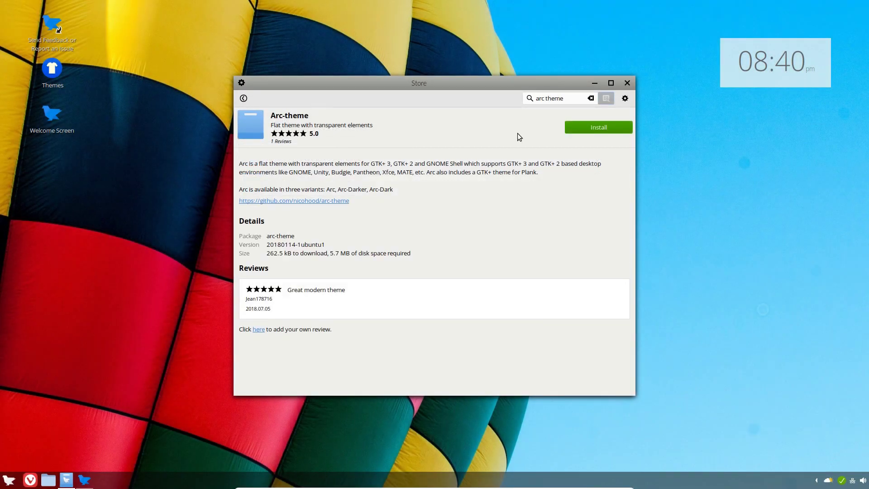
pyautogui.click(577, 126)
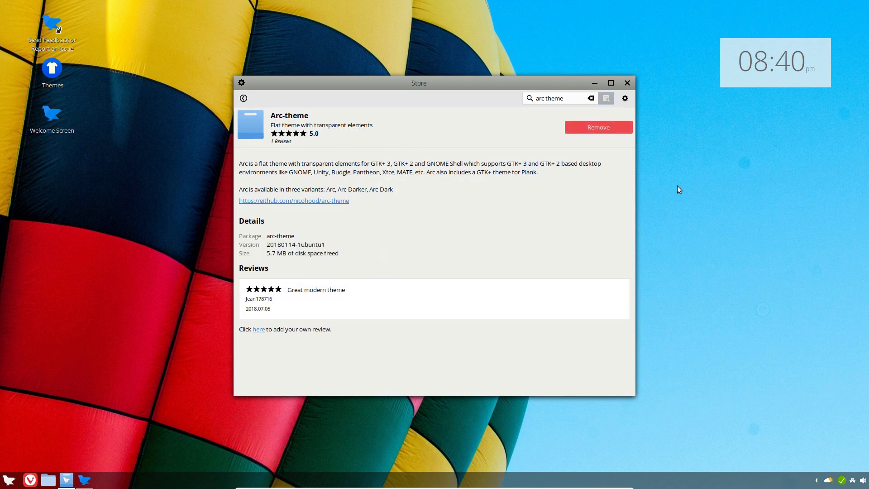
# In System Settings Themes Mix n' Match, set Controls to Arc-Dark and Desktop to Arc
pyautogui.click(627, 82)
pyautogui.click(9, 480)
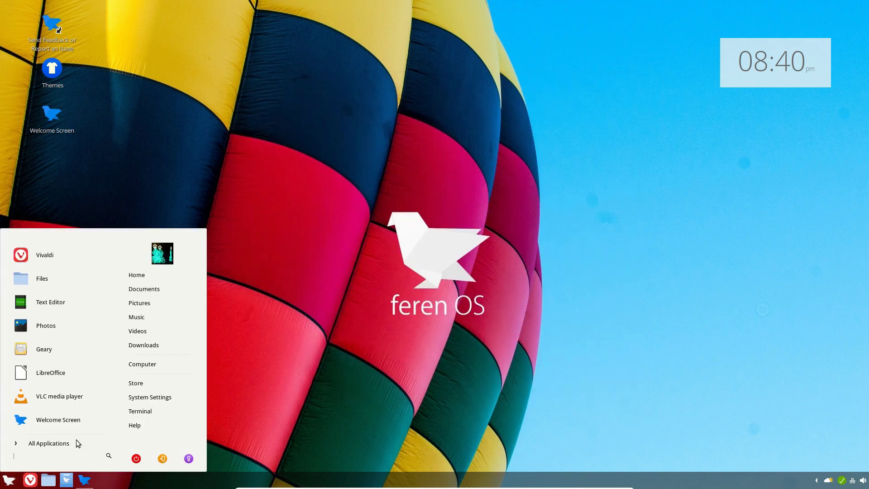
pyautogui.click(150, 397)
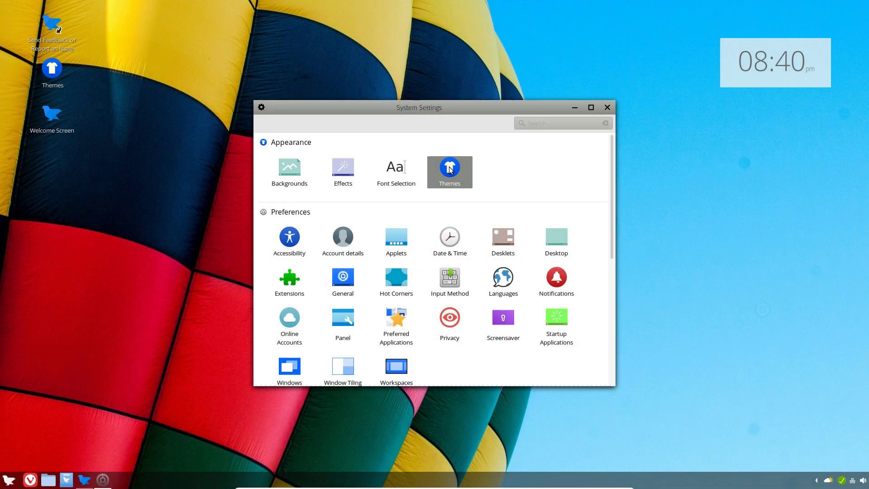
pyautogui.click(449, 169)
pyautogui.click(400, 124)
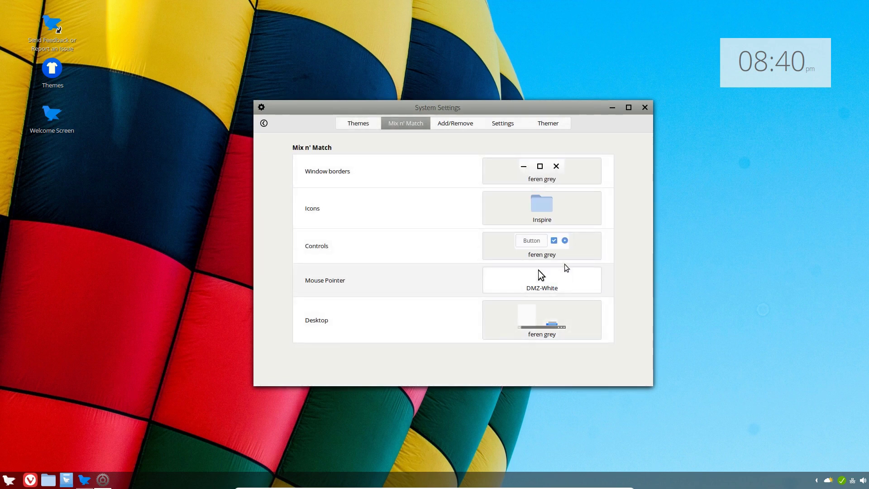
pyautogui.click(579, 253)
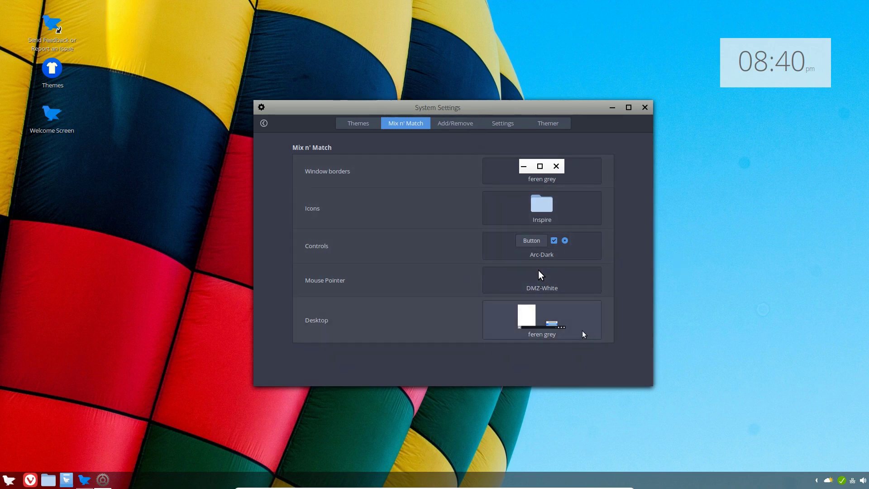
pyautogui.click(559, 327)
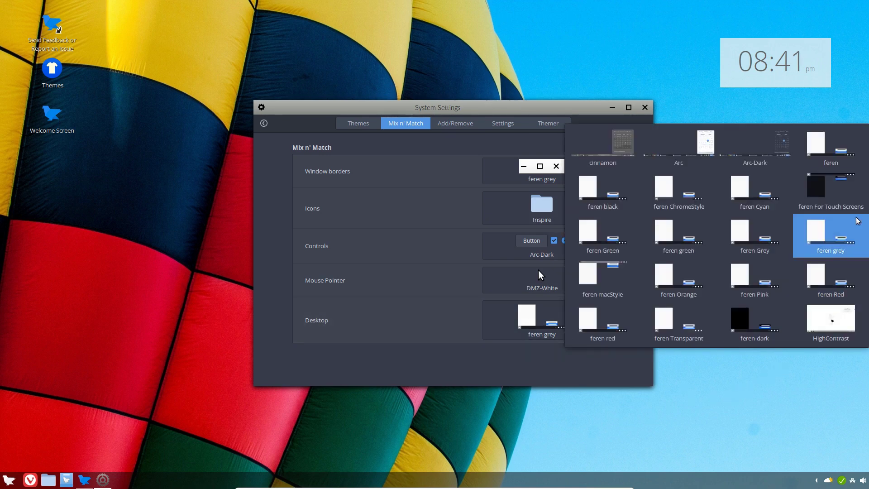
pyautogui.click(682, 145)
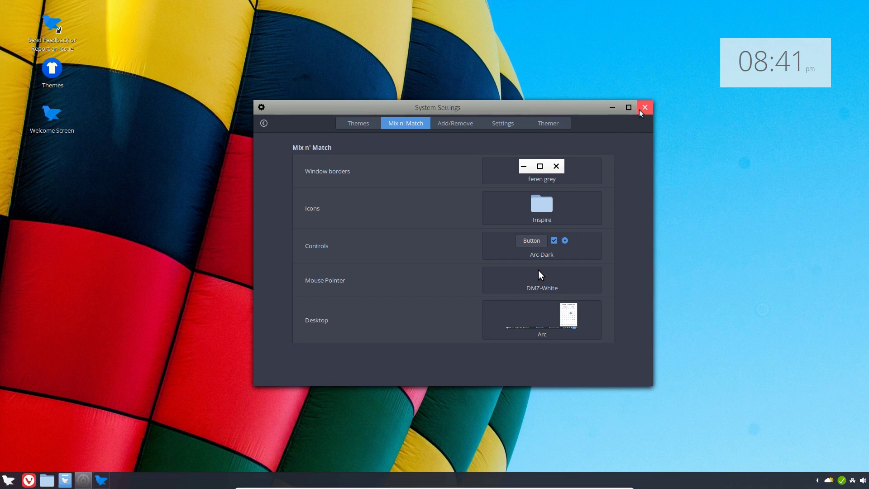
pyautogui.click(644, 107)
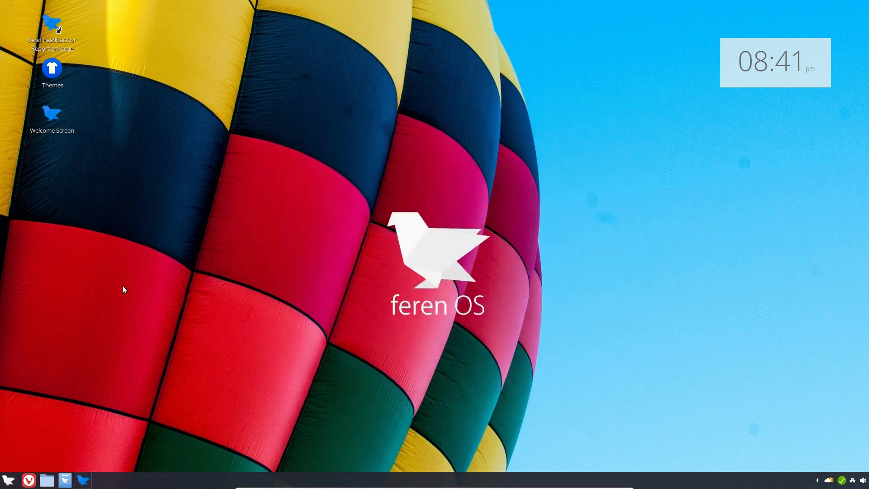
# Restore the transition wizard and advance to its settings transfer page
pyautogui.click(85, 481)
pyautogui.click(620, 140)
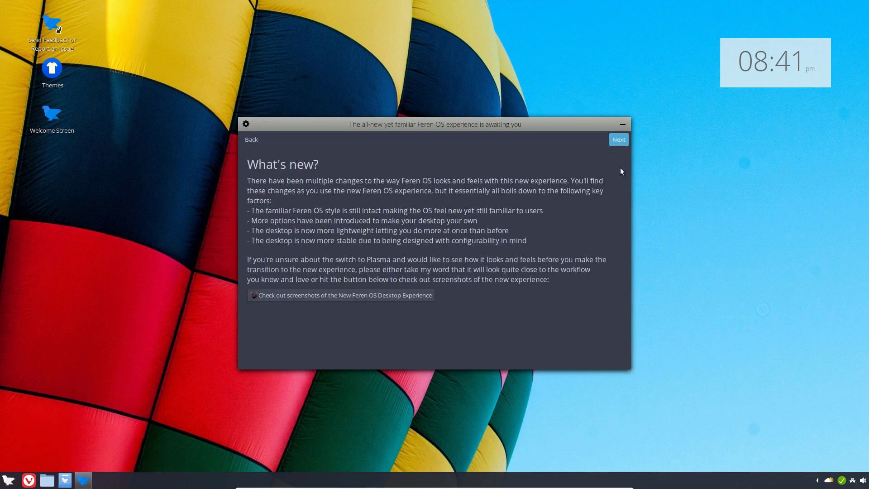
pyautogui.click(617, 139)
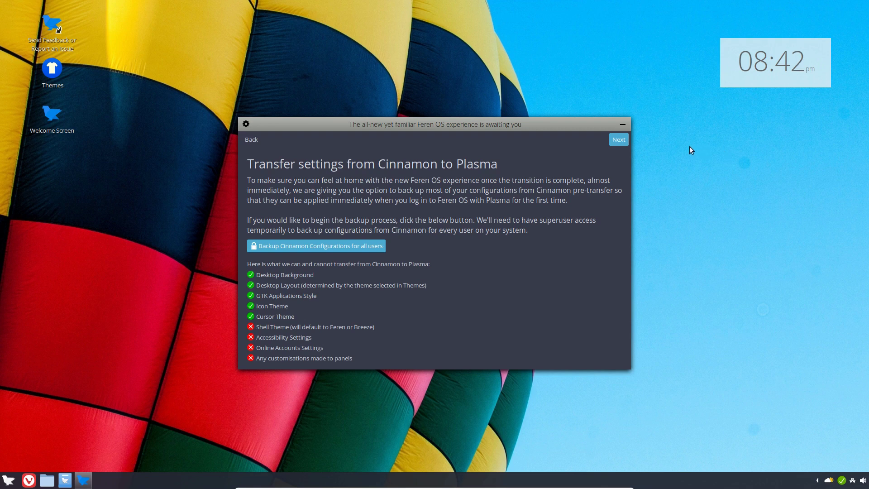
# Back up Cinnamon configurations for all users with the account password, then go to Ready?
pyautogui.click(300, 247)
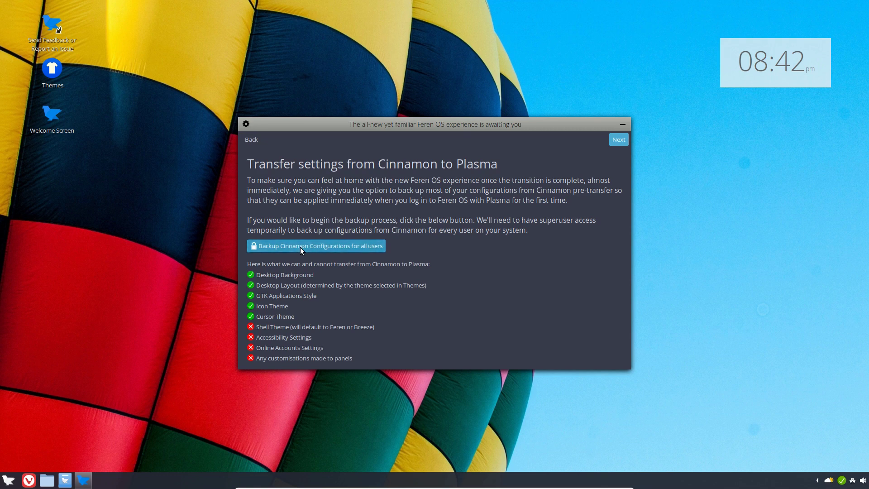
pyautogui.write('••••••')
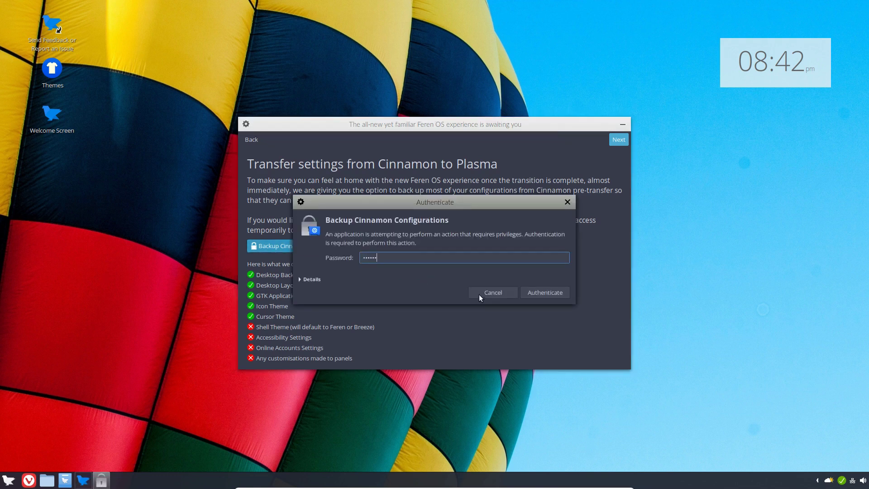
pyautogui.click(547, 292)
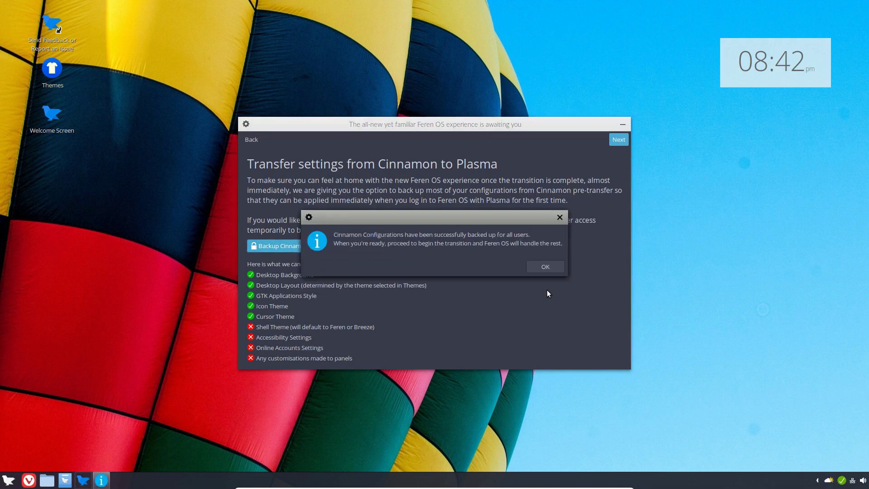
pyautogui.click(547, 267)
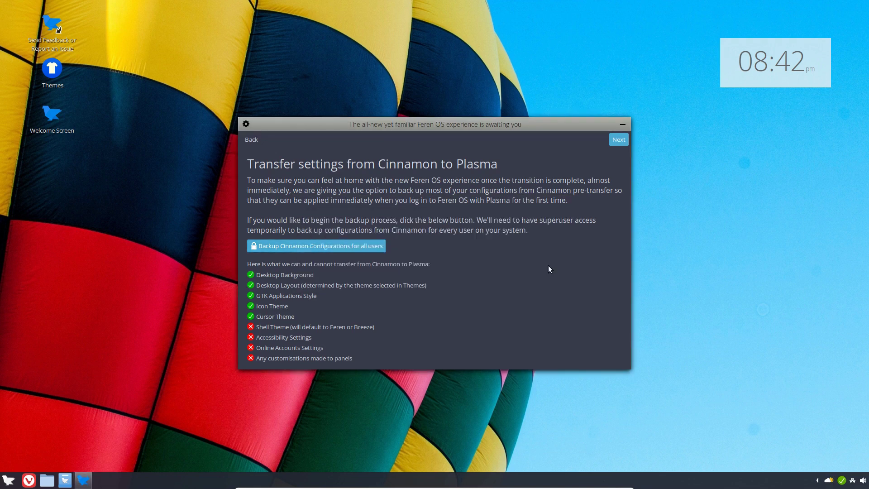
pyautogui.click(618, 142)
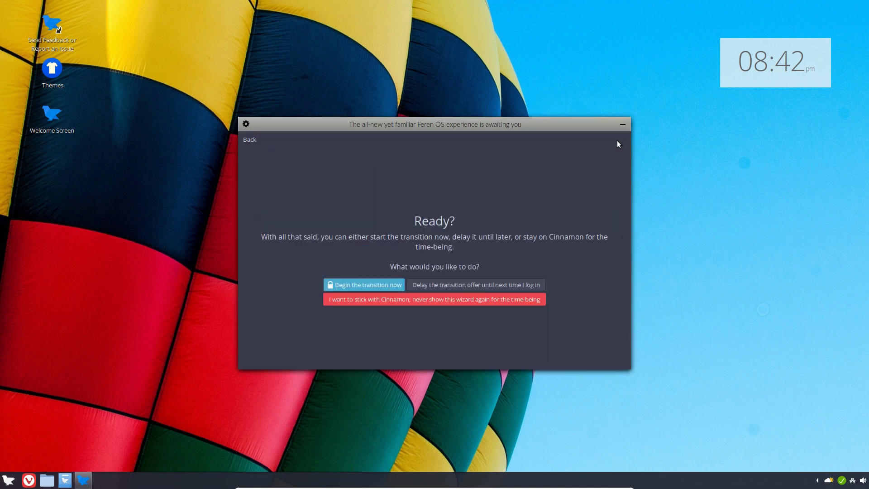
# Begin the transition to Plasma, confirming and authenticating with the account password
pyautogui.click(378, 285)
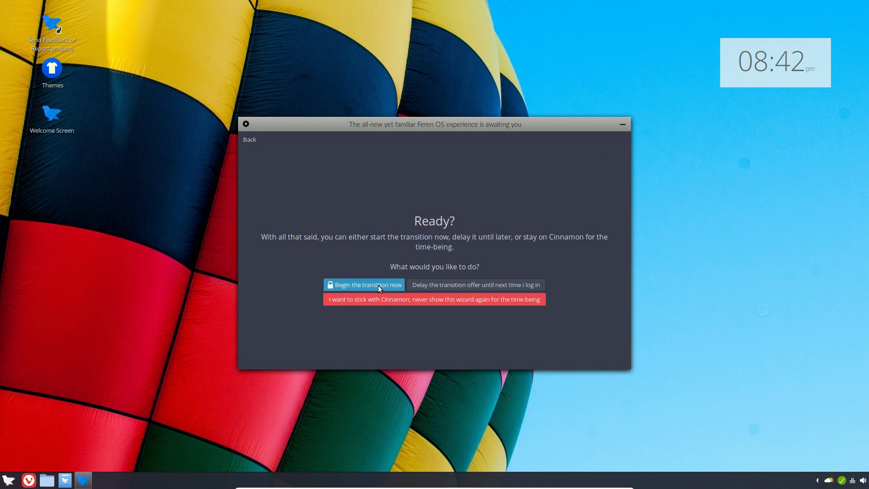
pyautogui.click(599, 286)
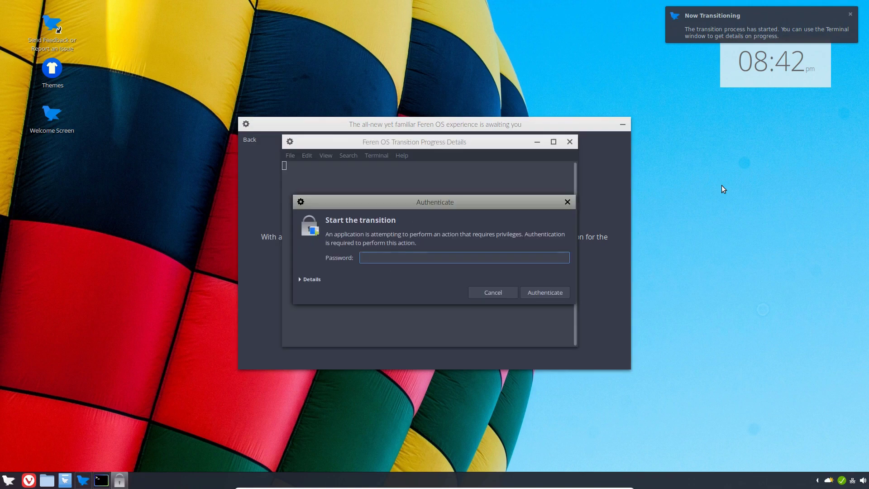
pyautogui.write('••••')
pyautogui.click(553, 295)
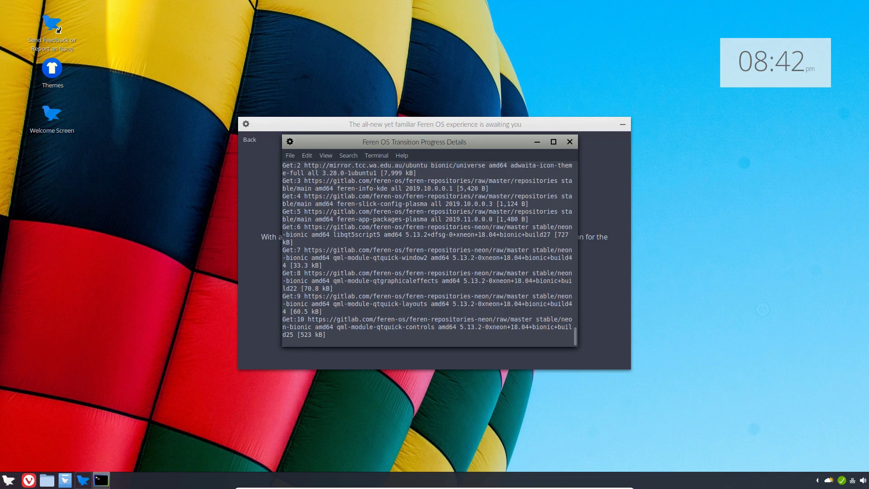
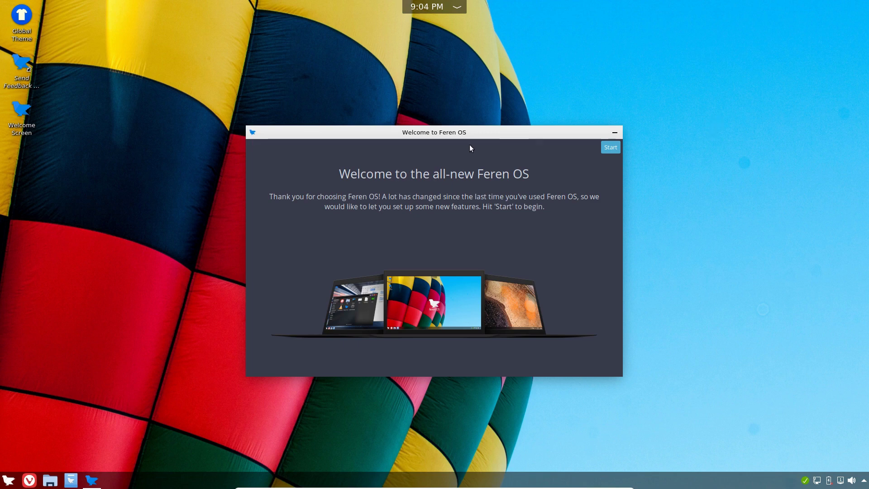
# Start the welcome wizard and skip the codecs, KDE Connect pairing and Night Color pages
pyautogui.click(610, 150)
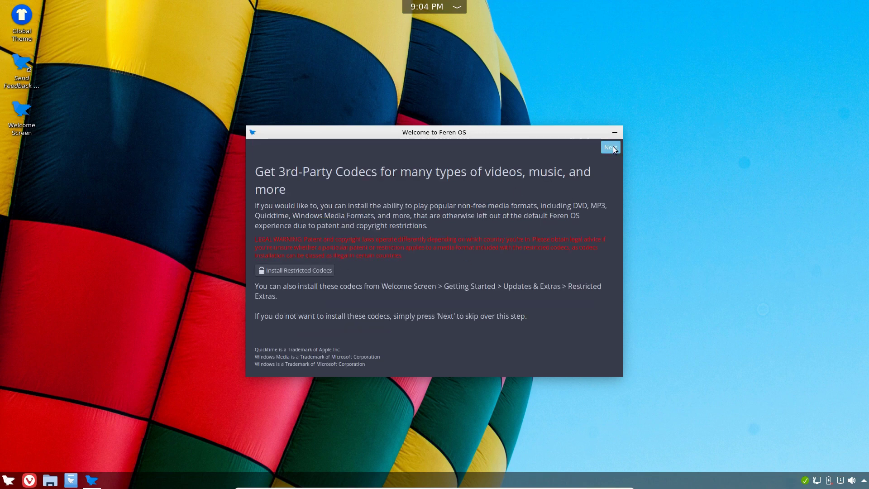
pyautogui.click(611, 149)
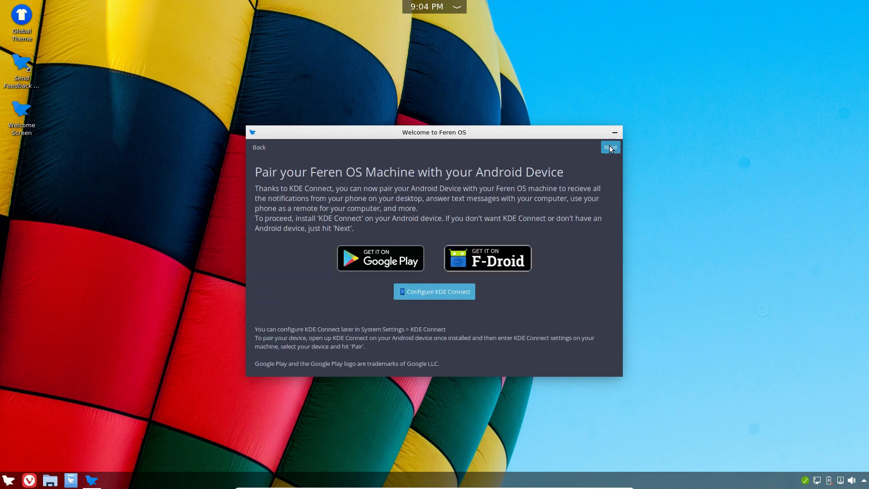
pyautogui.click(611, 146)
pyautogui.click(612, 149)
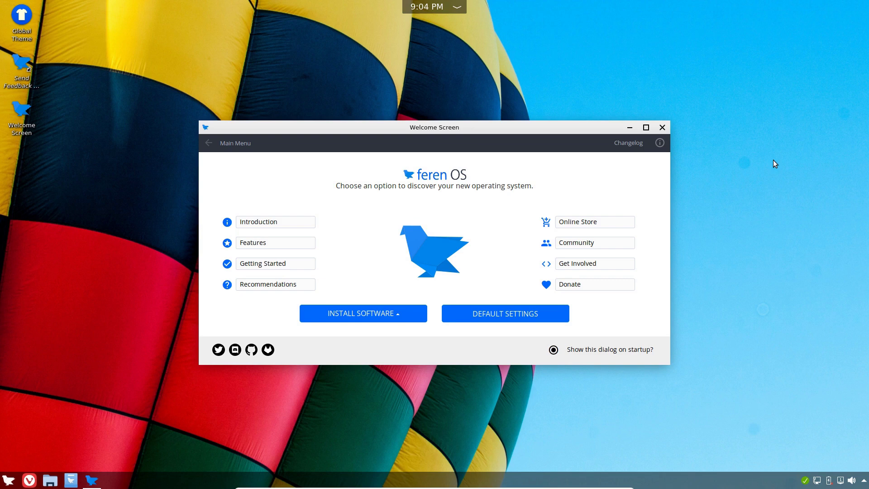
pyautogui.click(50, 480)
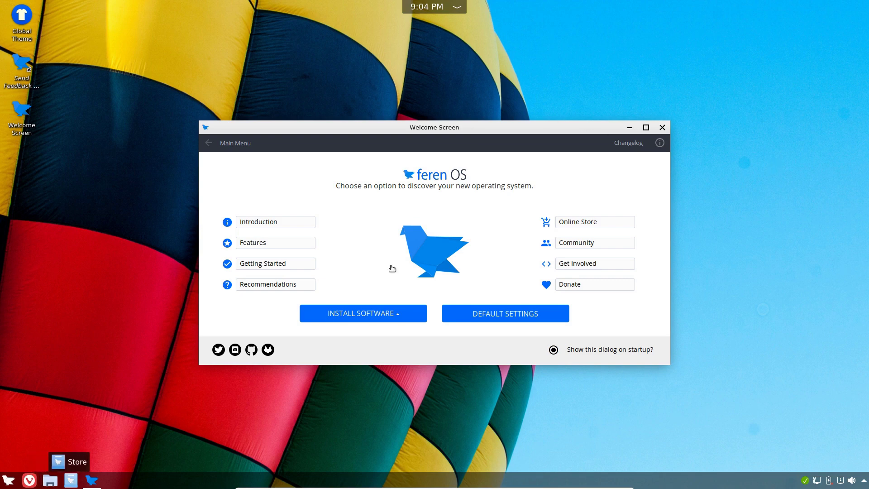
pyautogui.moveTo(174, 219); pyautogui.dragTo(335, 81)
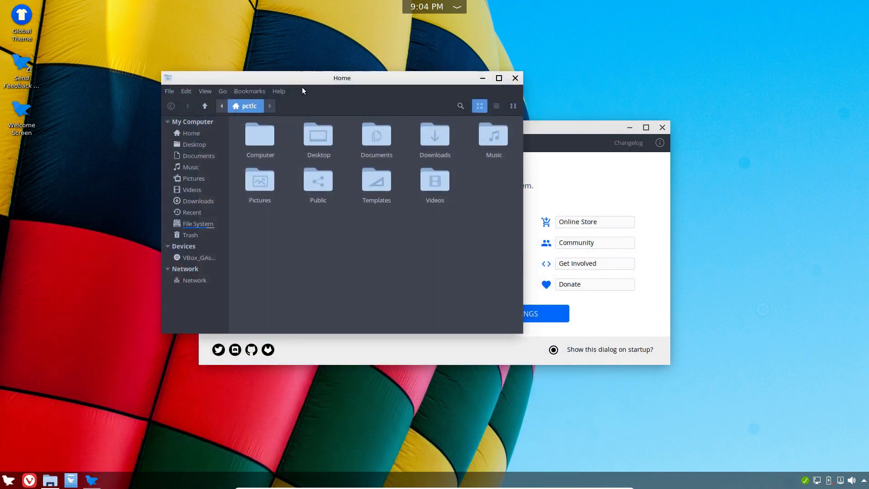
pyautogui.click(280, 92)
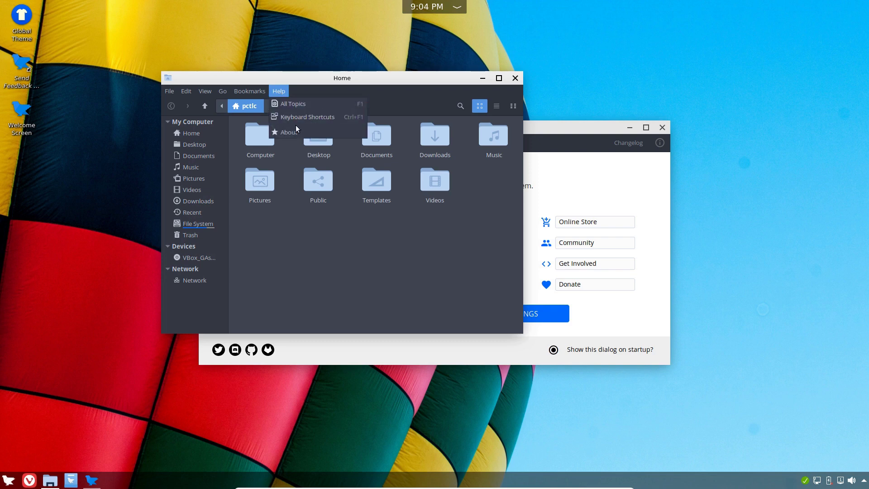
pyautogui.click(295, 131)
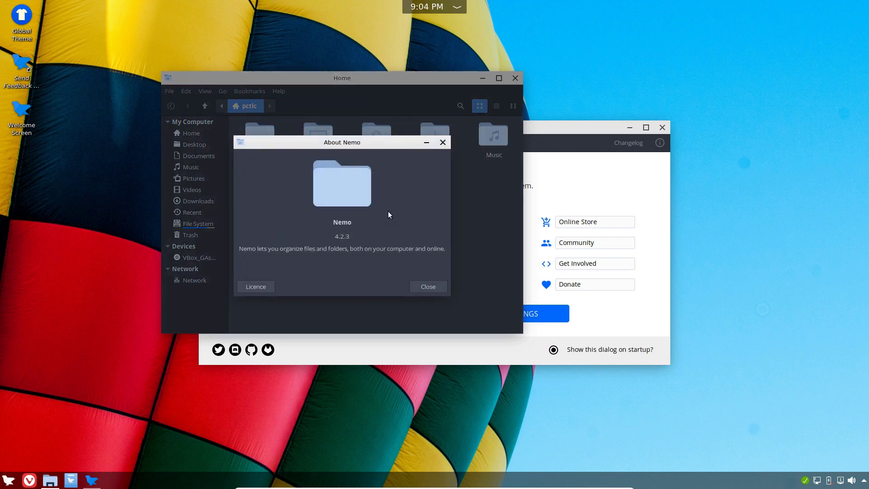
pyautogui.click(427, 287)
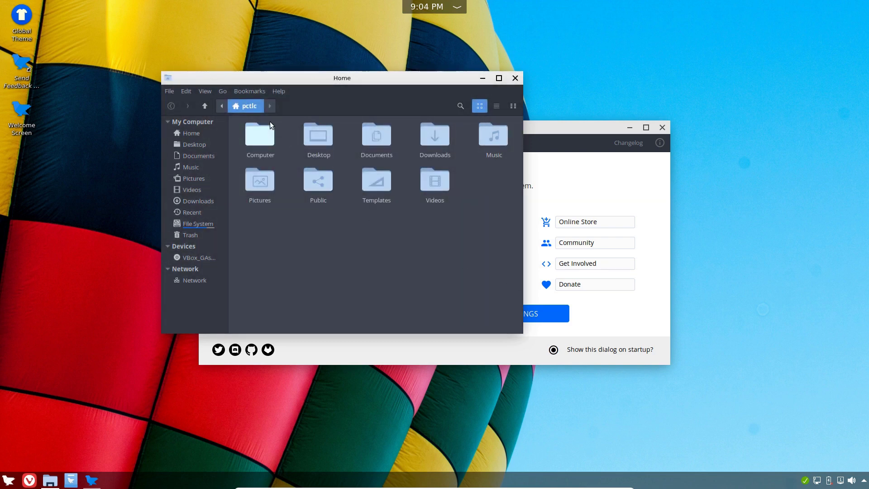
pyautogui.doubleClick(265, 134)
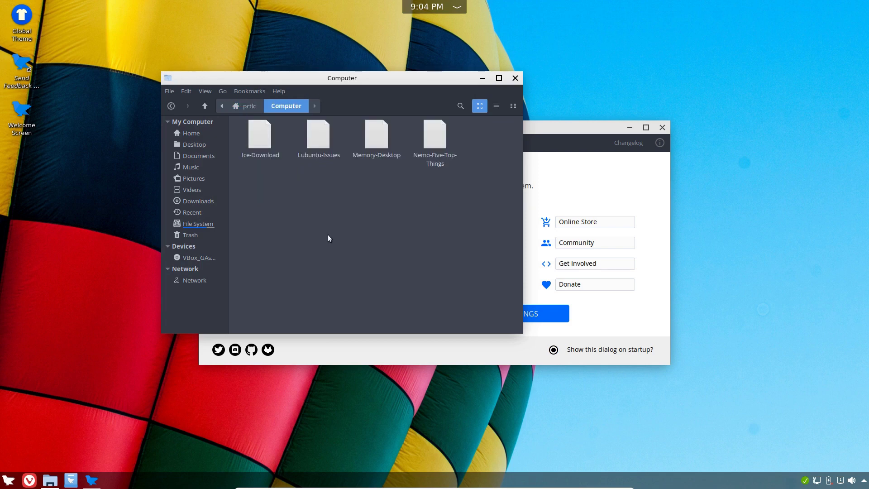
pyautogui.click(244, 109)
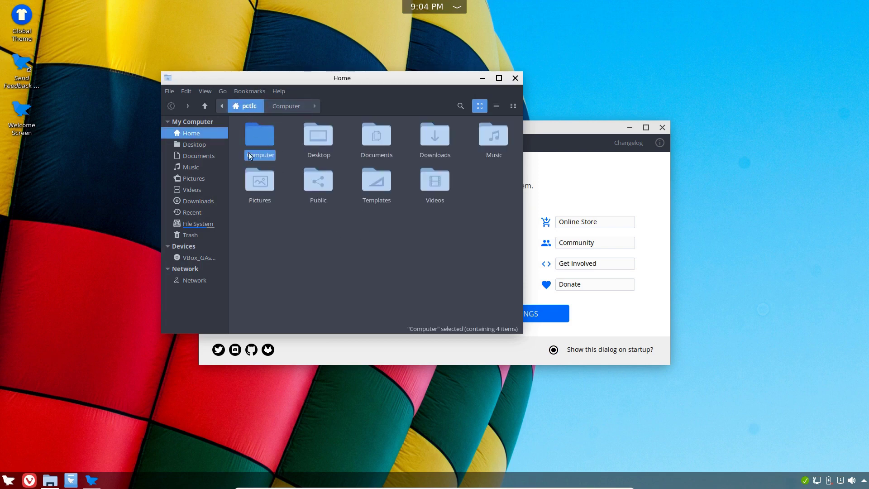
pyautogui.click(377, 137)
pyautogui.doubleClick(376, 137)
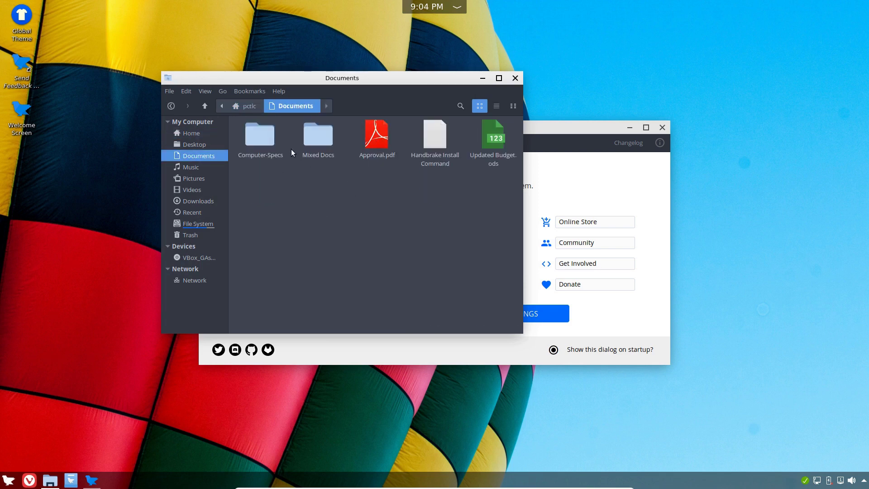
pyautogui.click(251, 107)
pyautogui.doubleClick(431, 134)
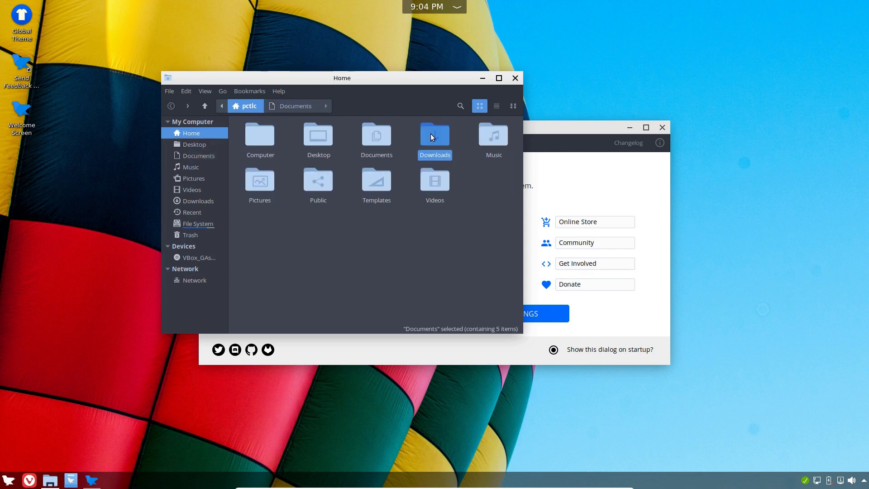
pyautogui.click(246, 106)
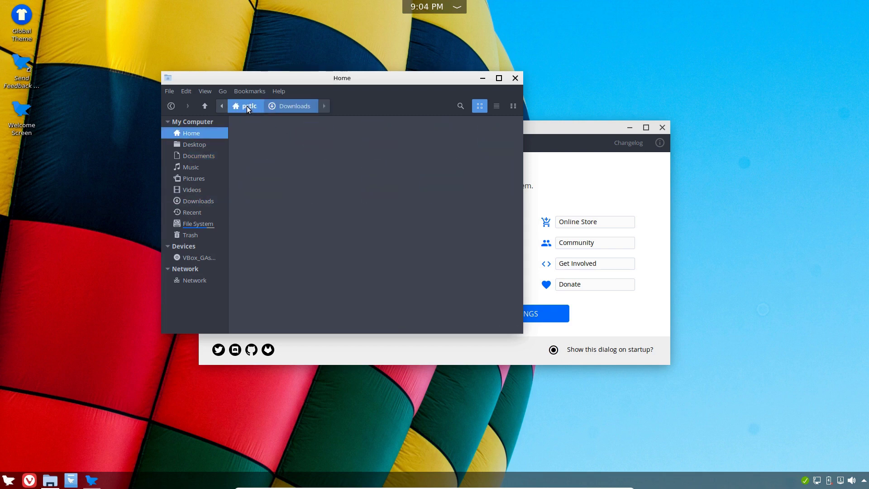
pyautogui.doubleClick(487, 131)
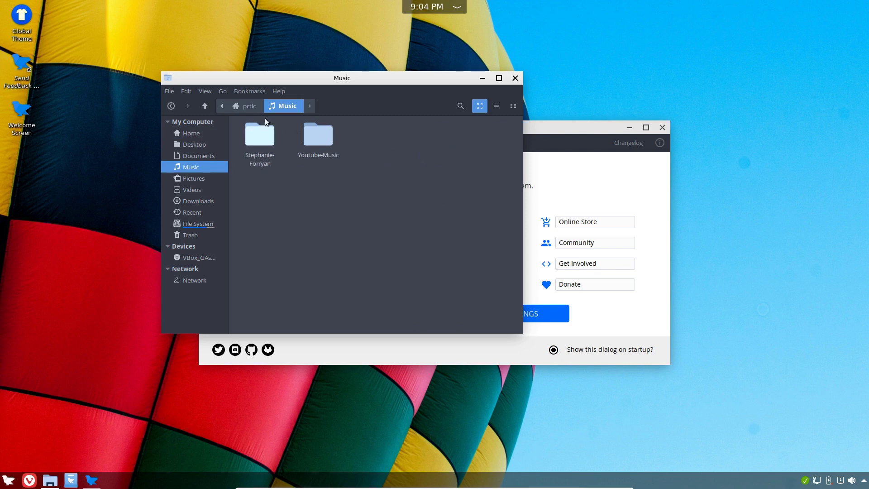
pyautogui.click(252, 108)
pyautogui.doubleClick(260, 185)
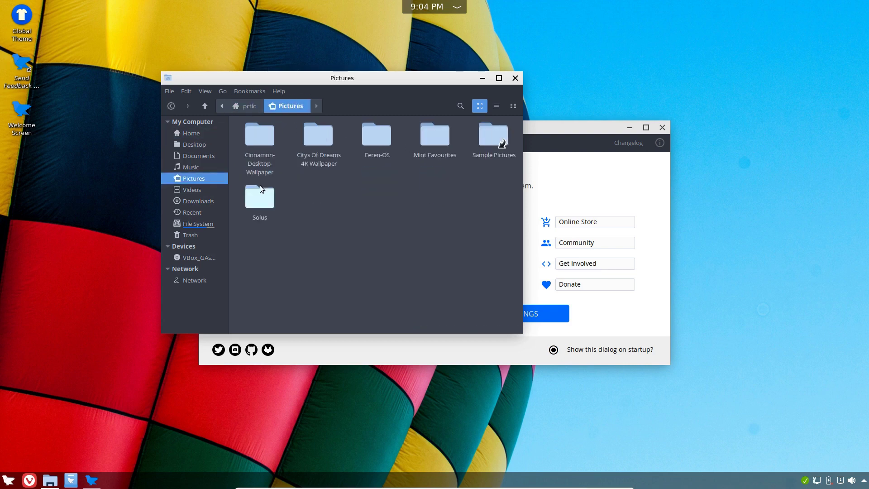
pyautogui.click(252, 108)
pyautogui.doubleClick(434, 183)
pyautogui.click(249, 105)
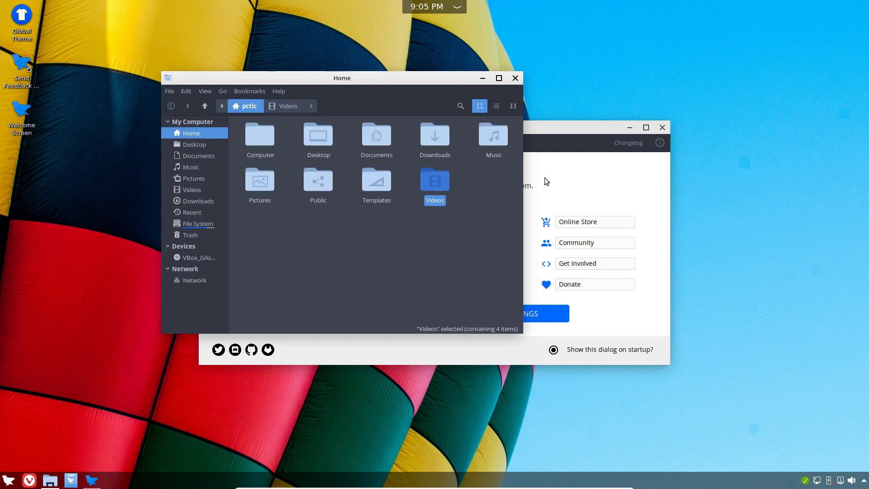
pyautogui.click(514, 79)
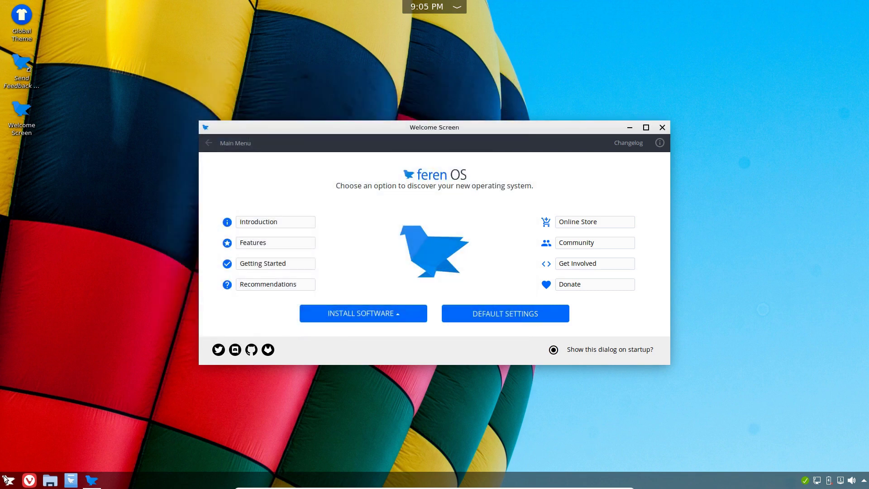
# Launch System Settings from the application list and open its Theme and Colors pages
pyautogui.click(6, 479)
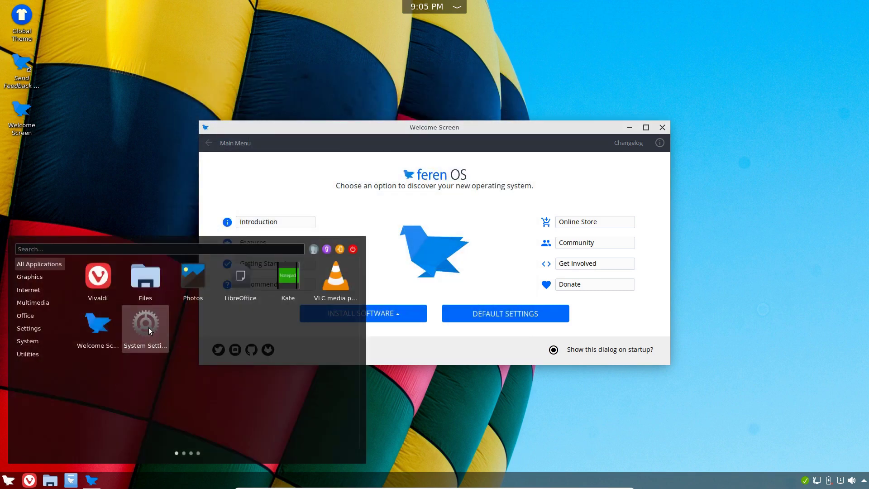
pyautogui.click(147, 327)
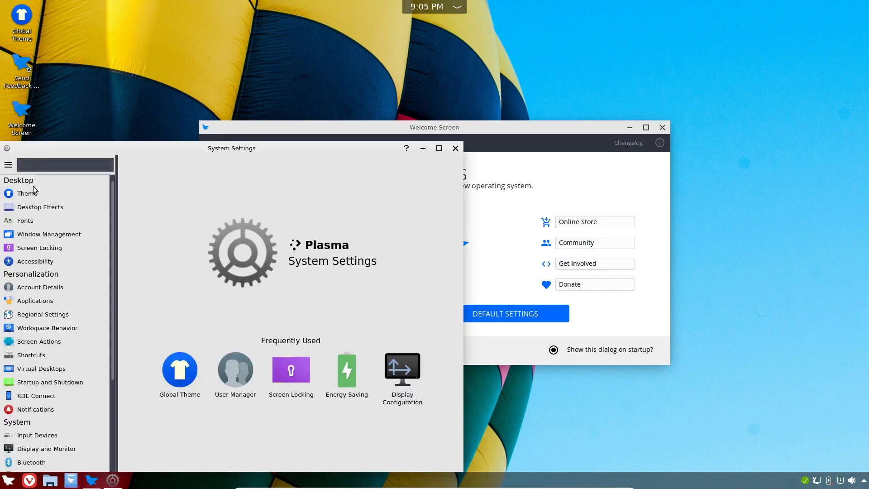
pyautogui.click(27, 193)
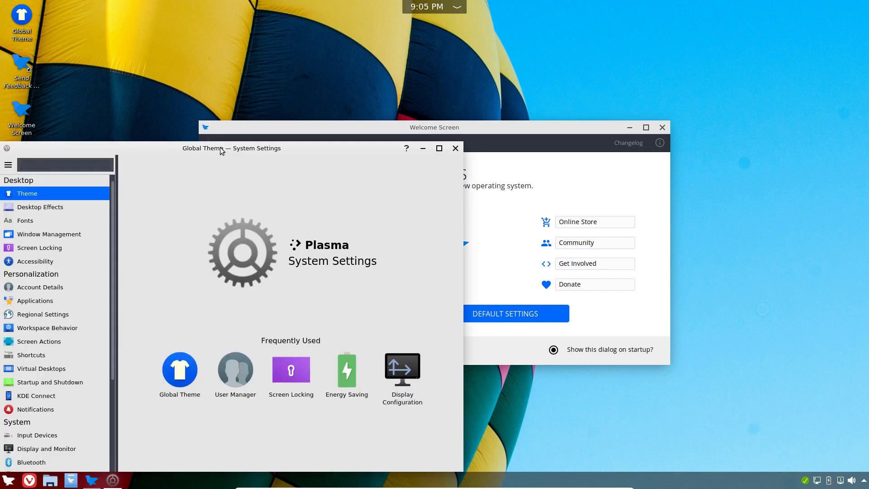
pyautogui.moveTo(221, 151); pyautogui.dragTo(377, 48)
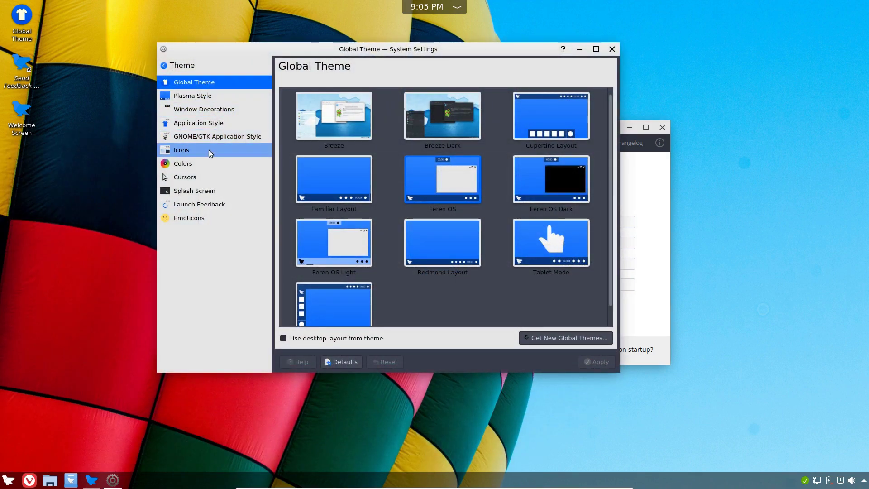
pyautogui.click(175, 165)
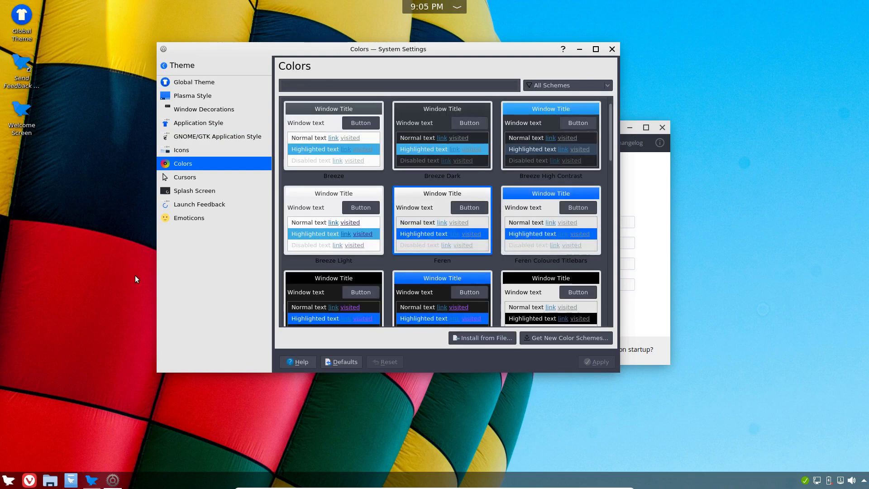
# Scroll through the colour schemes, then switch to the Global Theme page
pyautogui.moveTo(609, 120); pyautogui.dragTo(607, 308)
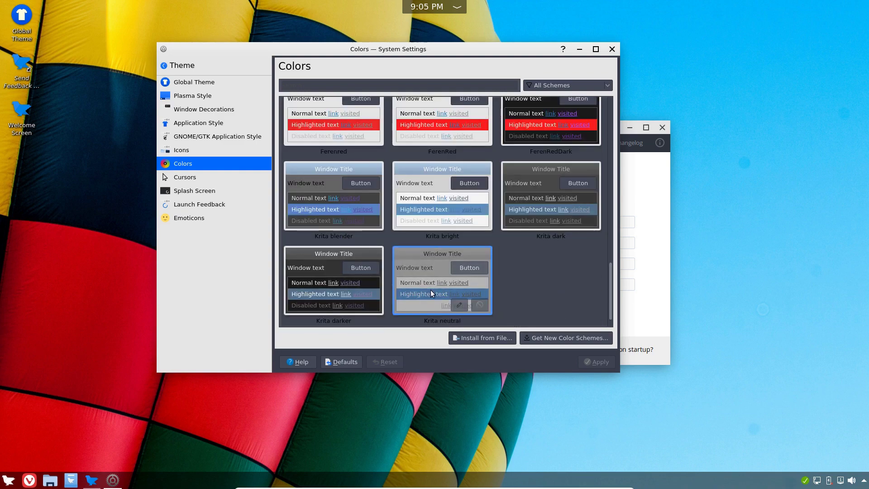
pyautogui.scroll(2, 610, 289)
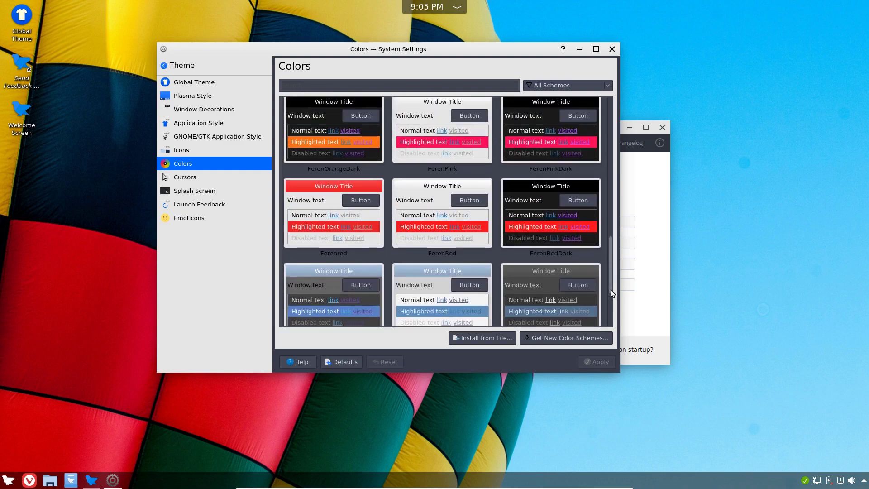
pyautogui.scroll(1, 610, 293)
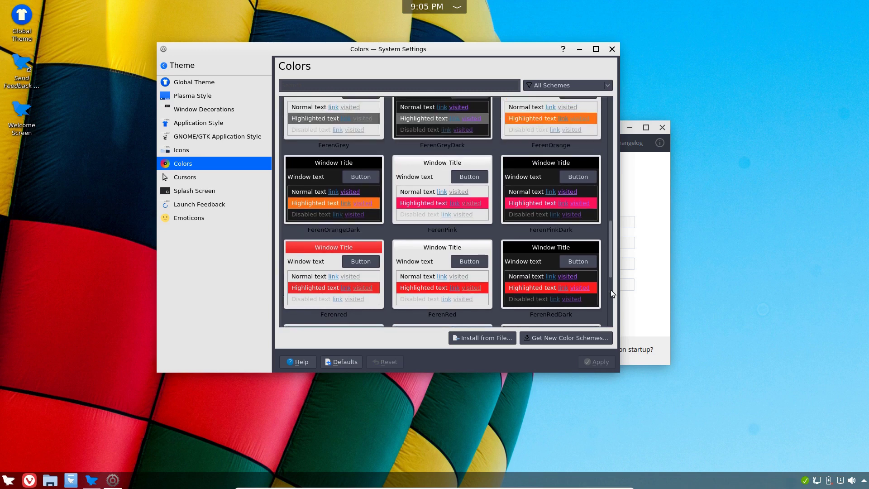
pyautogui.scroll(2, 610, 294)
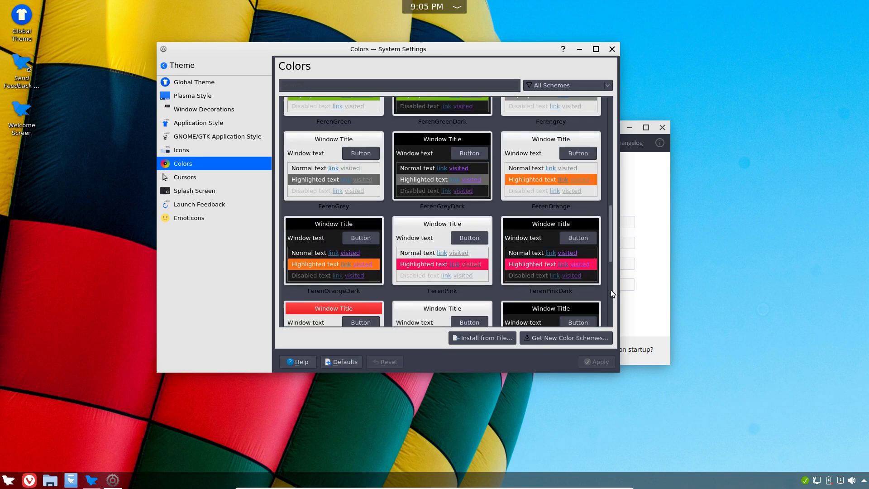
pyautogui.scroll(1, 610, 293)
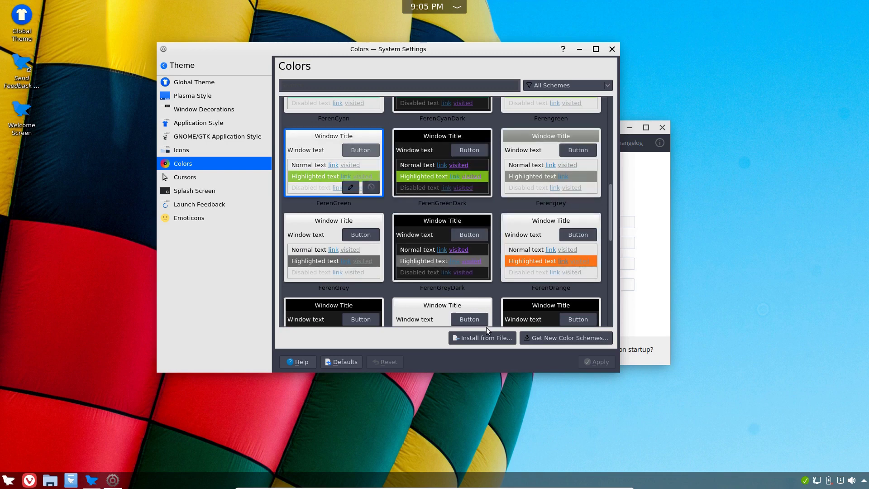
pyautogui.moveTo(611, 201); pyautogui.dragTo(618, 102)
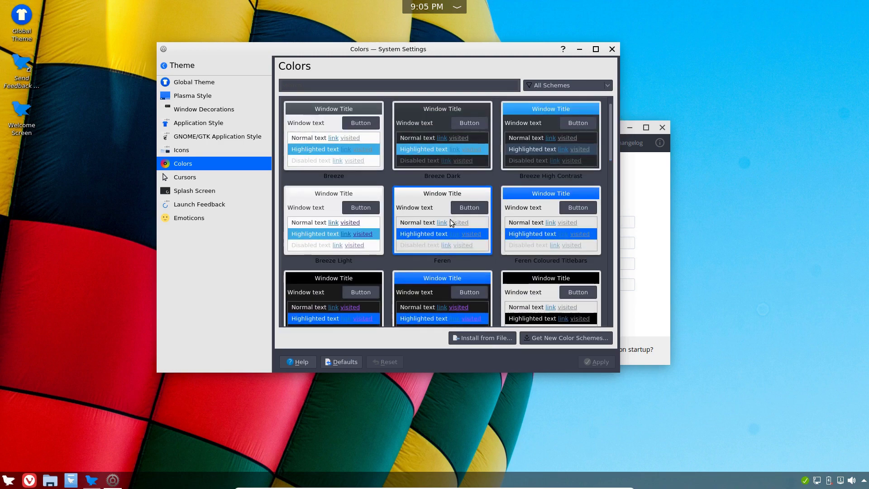
pyautogui.click(183, 83)
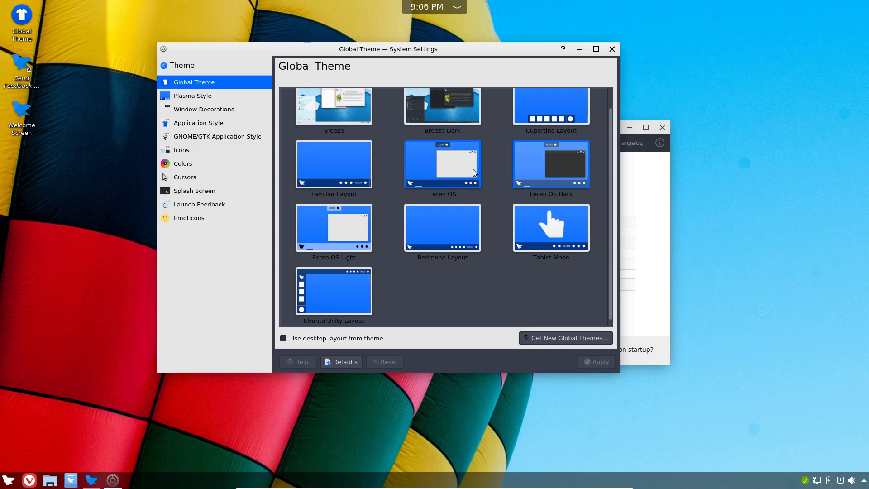
# Apply Familiar Layout with 'Use desktop layout from theme' kept checked, then close System Settings
pyautogui.click(325, 161)
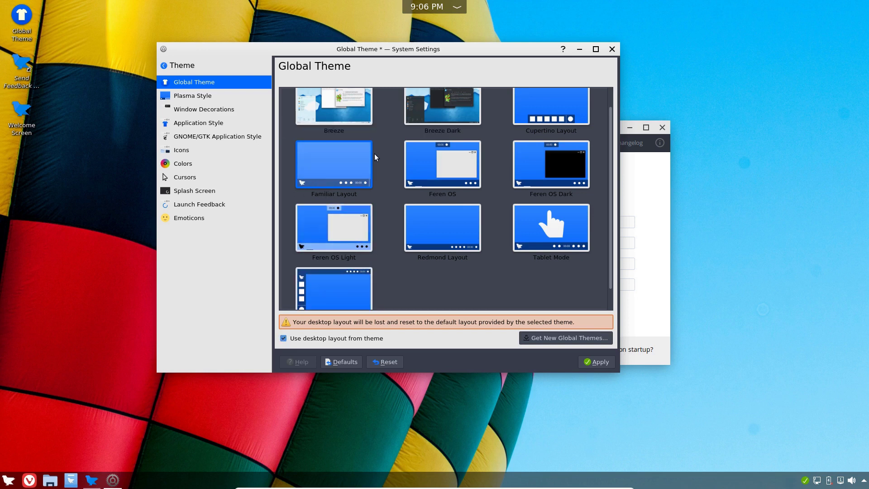
pyautogui.click(591, 363)
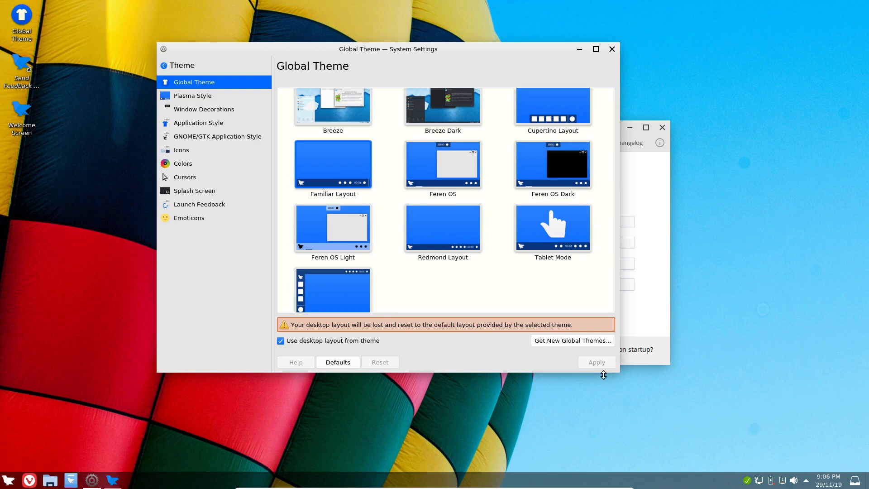
pyautogui.click(612, 49)
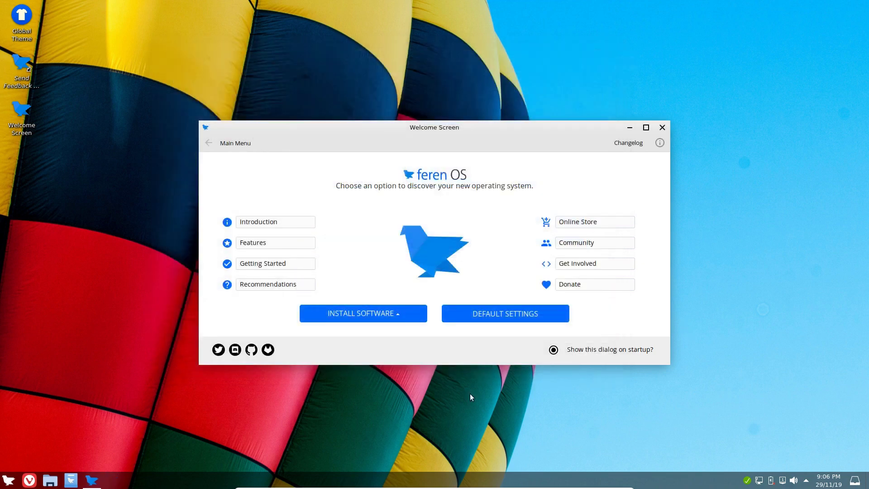
# Peek at the application menu and INSTALL SOFTWARE options, then close the Welcome Screen
pyautogui.click(8, 480)
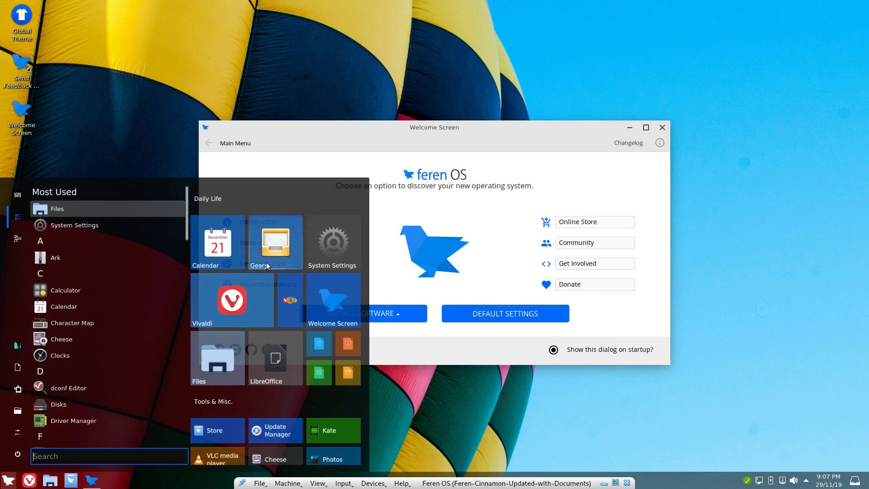
pyautogui.click(8, 480)
pyautogui.click(8, 480)
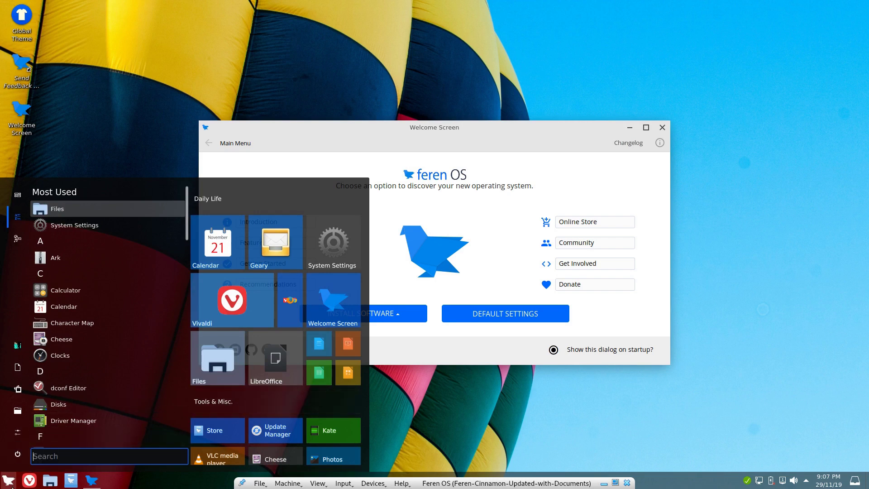
pyautogui.click(350, 475)
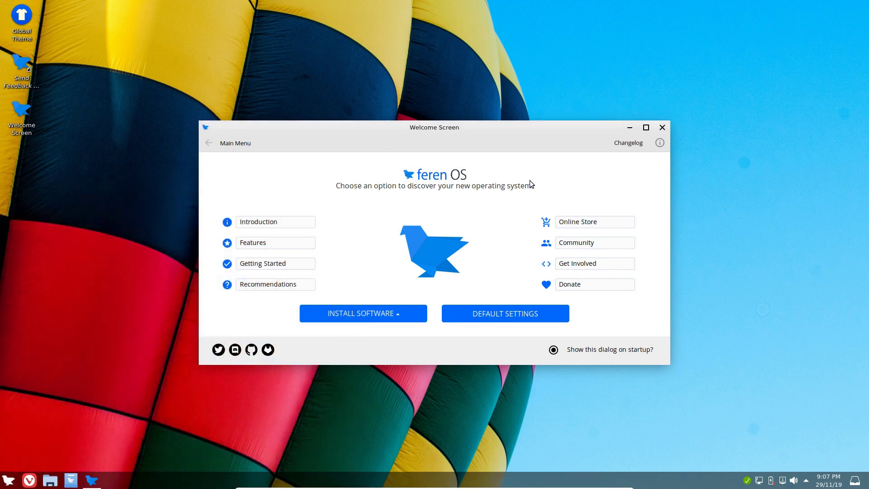
pyautogui.click(363, 313)
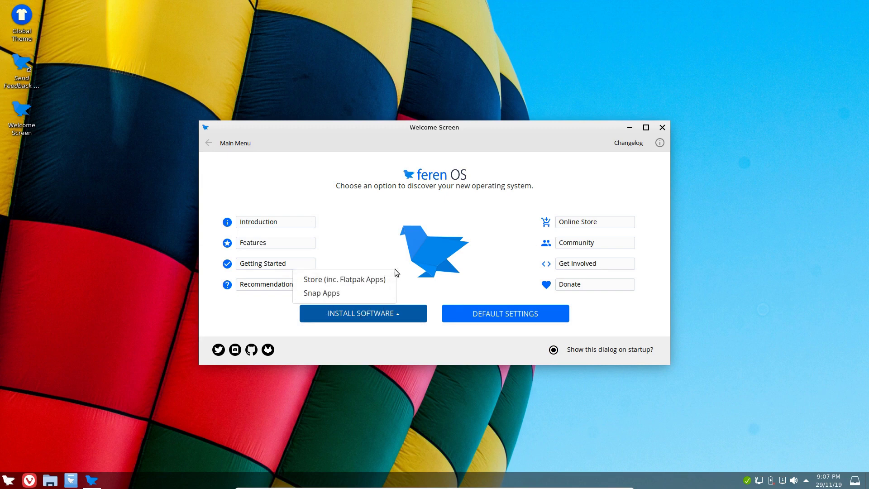
pyautogui.click(243, 313)
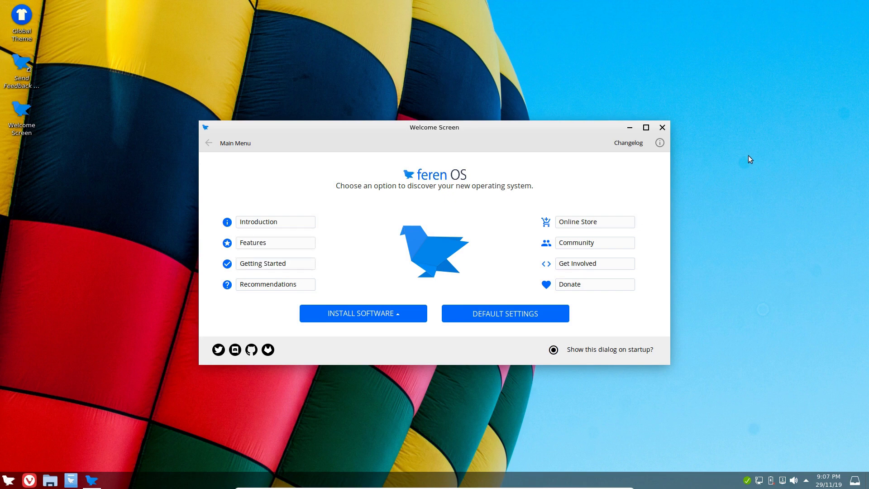
pyautogui.click(662, 127)
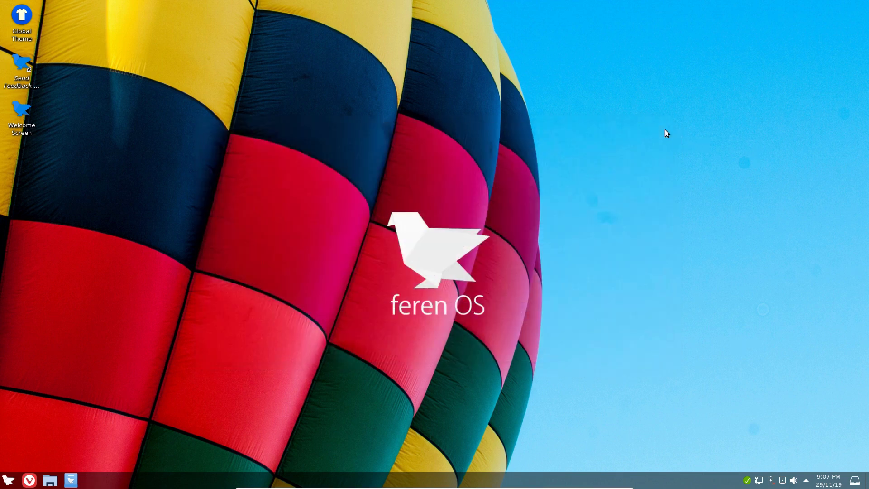
pyautogui.click(8, 479)
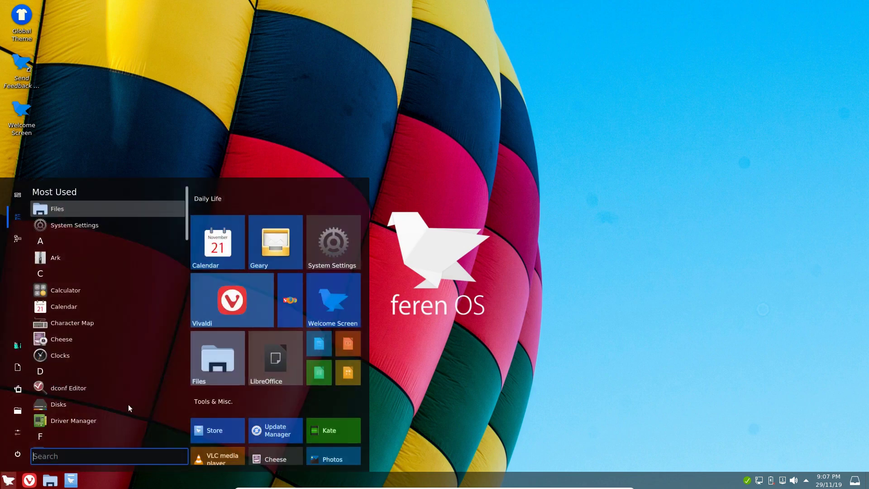
# Open System Settings on Theme > Colors and select the Ferenblack scheme
pyautogui.click(332, 257)
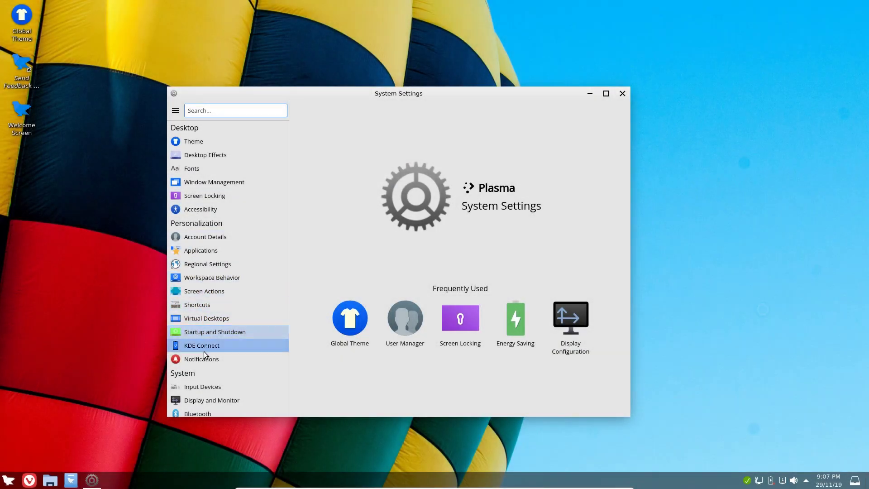
pyautogui.click(198, 141)
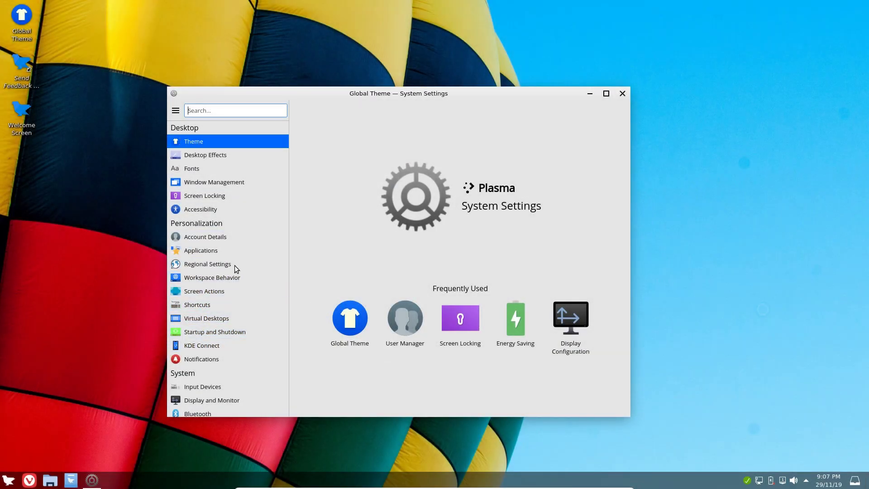
pyautogui.click(193, 208)
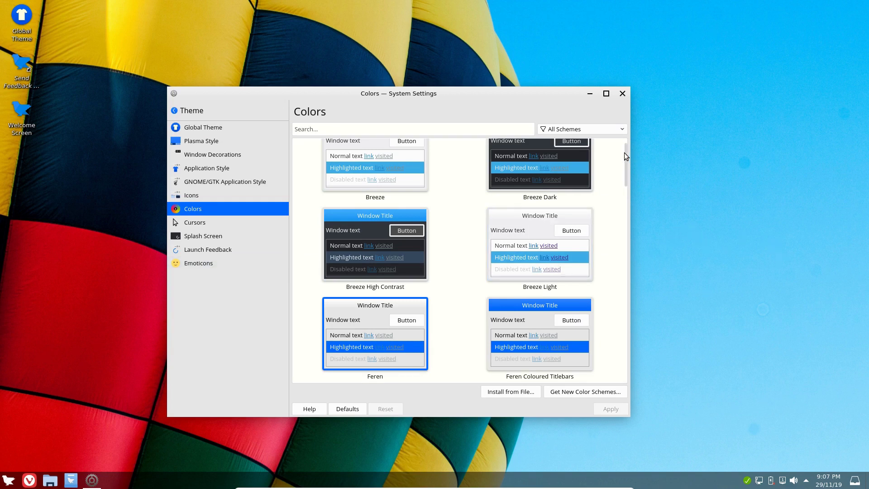
pyautogui.scroll(-4, 624, 157)
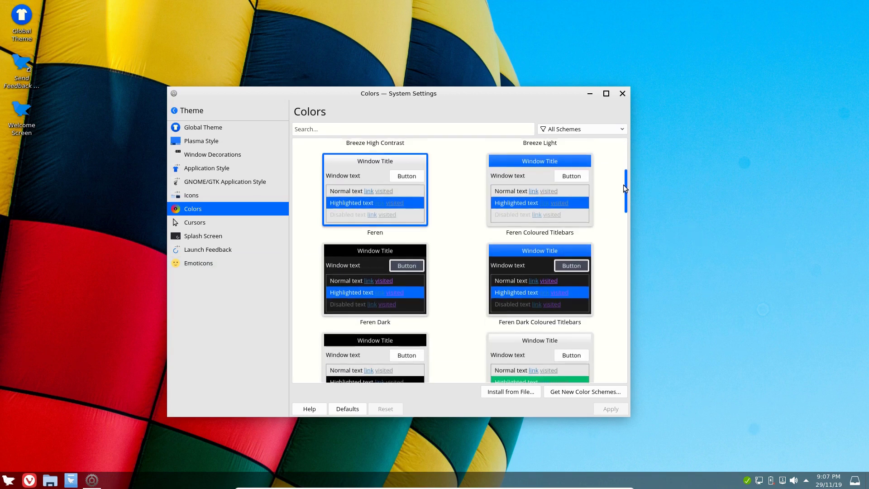
pyautogui.scroll(-1, 625, 194)
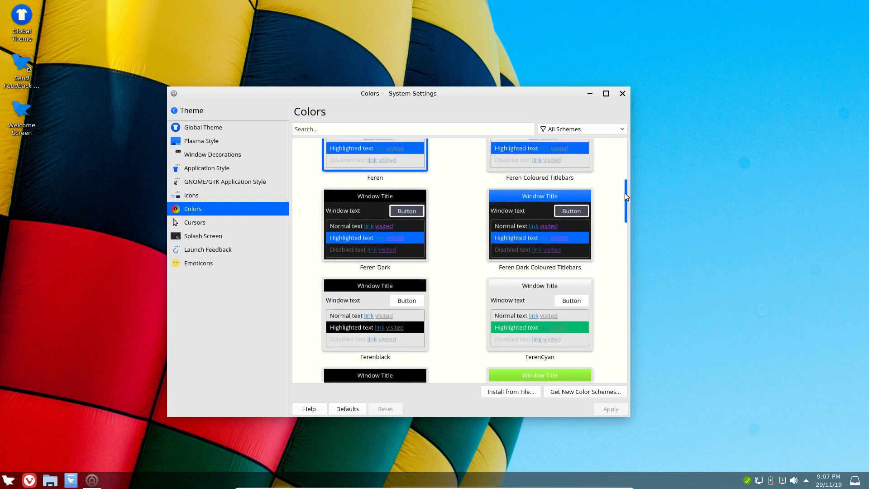
pyautogui.moveTo(624, 193); pyautogui.dragTo(625, 216)
pyautogui.click(397, 195)
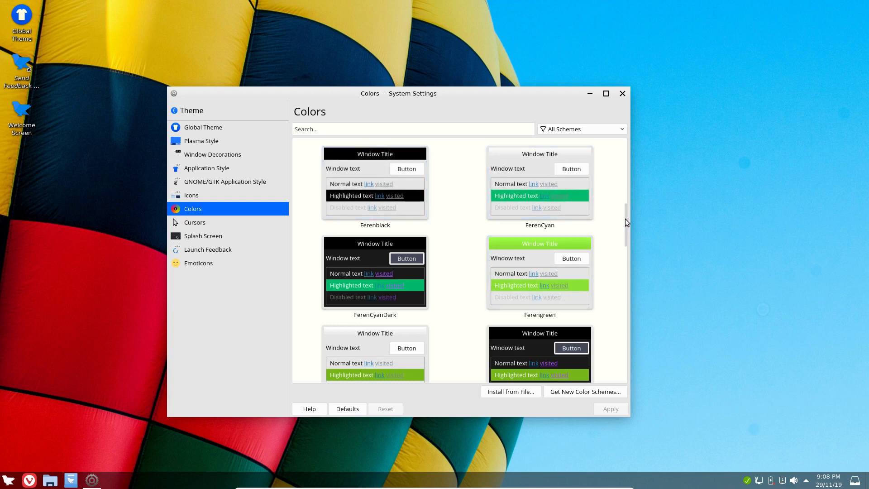
# Scroll through the remaining colour schemes, including FerenRed and Krita variants, without applying
pyautogui.moveTo(626, 222); pyautogui.dragTo(625, 303)
pyautogui.moveTo(563, 267)
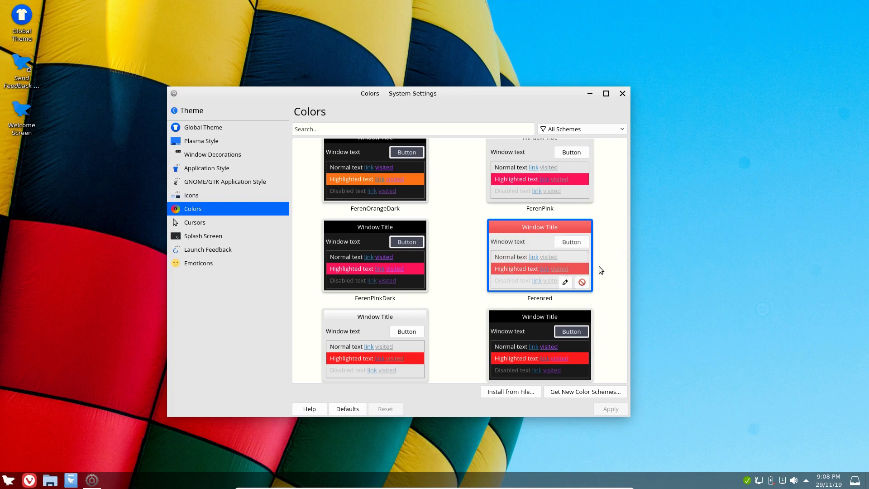
pyautogui.moveTo(624, 292); pyautogui.dragTo(626, 303)
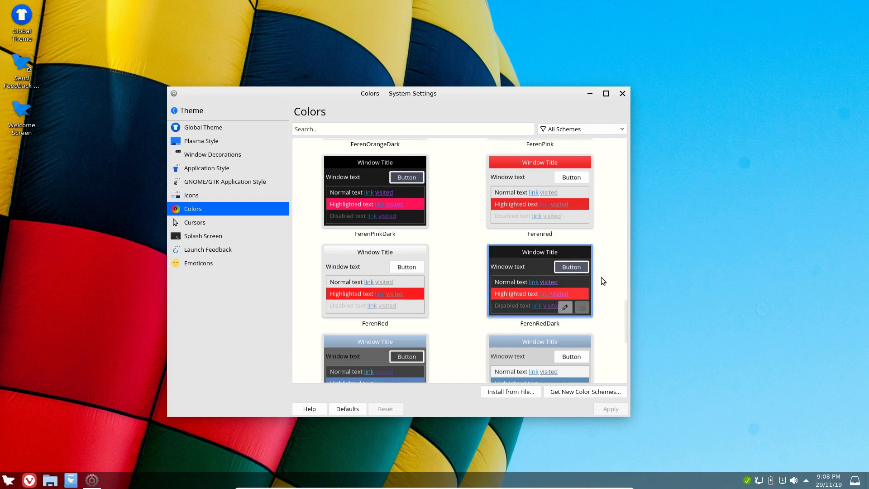
pyautogui.moveTo(373, 328)
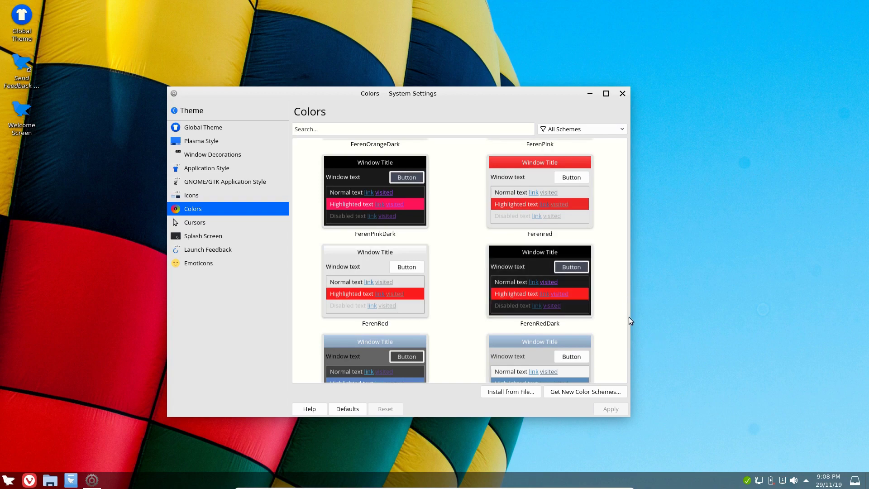
pyautogui.moveTo(626, 320); pyautogui.dragTo(622, 288)
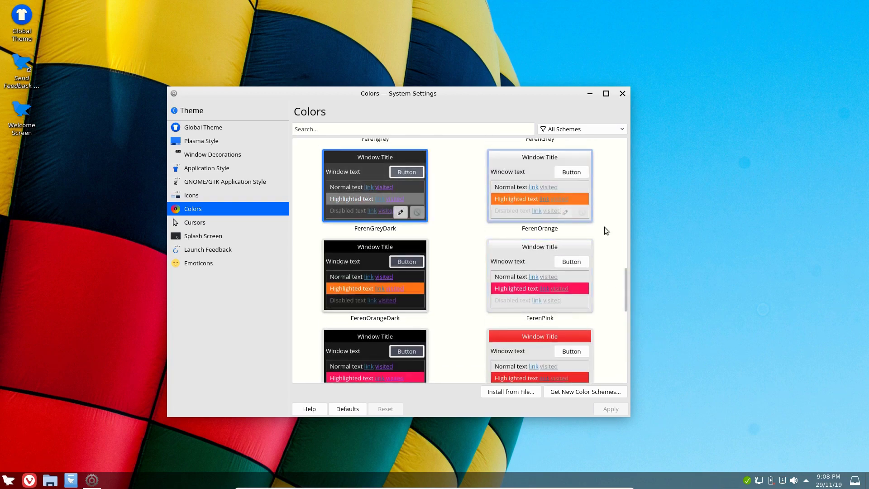
pyautogui.click(626, 161)
pyautogui.moveTo(627, 161); pyautogui.dragTo(628, 141)
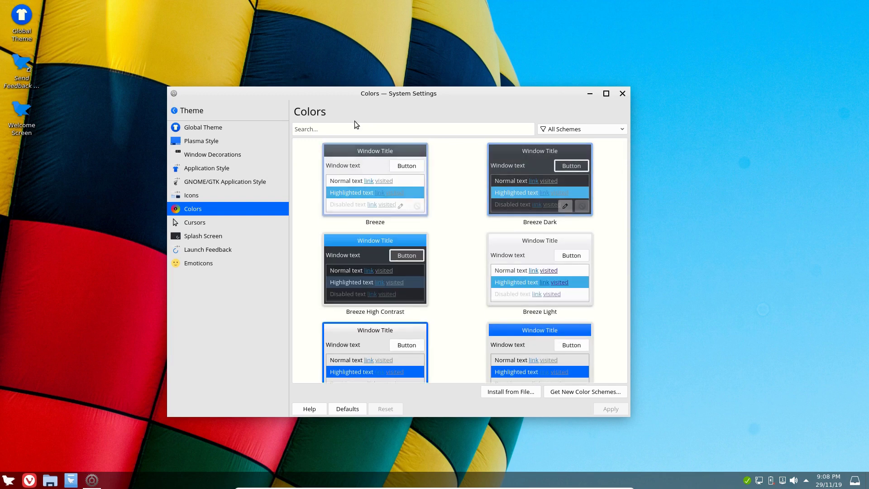
# Return to Global Theme and restart System Settings after it crashes
pyautogui.click(209, 128)
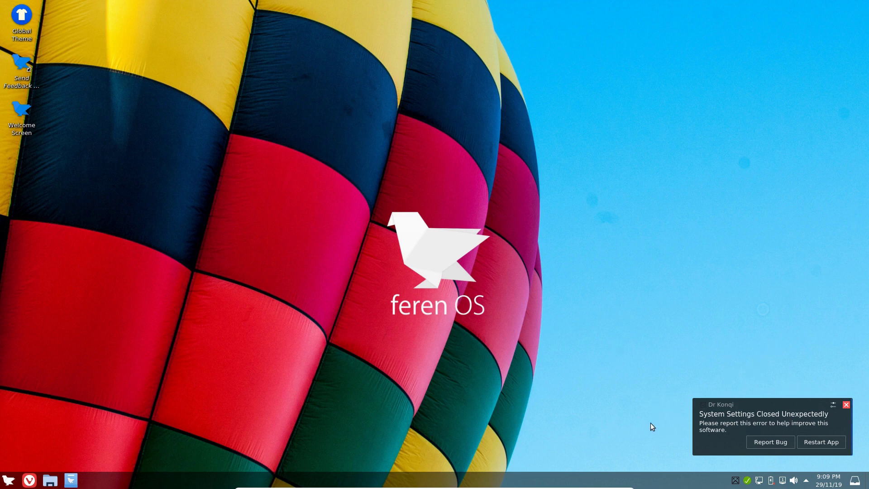
pyautogui.click(821, 442)
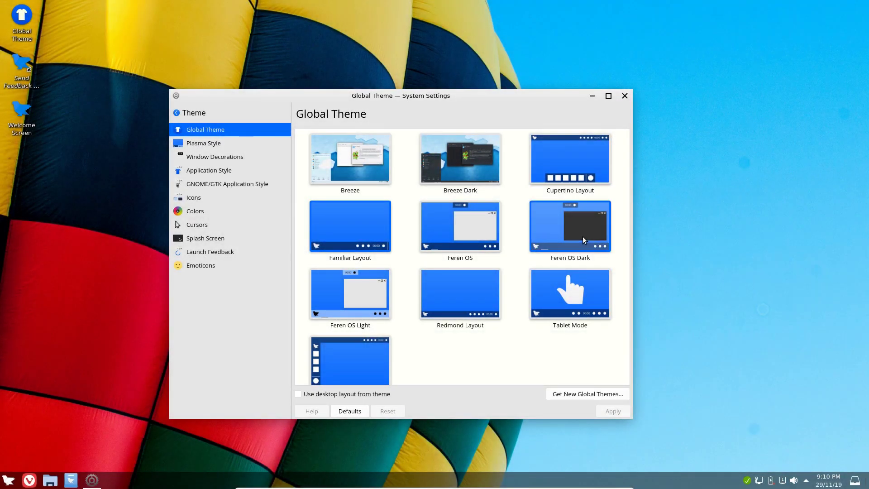
# Apply Feren OS Dark with 'Use desktop layout from theme' unchecked
pyautogui.click(584, 240)
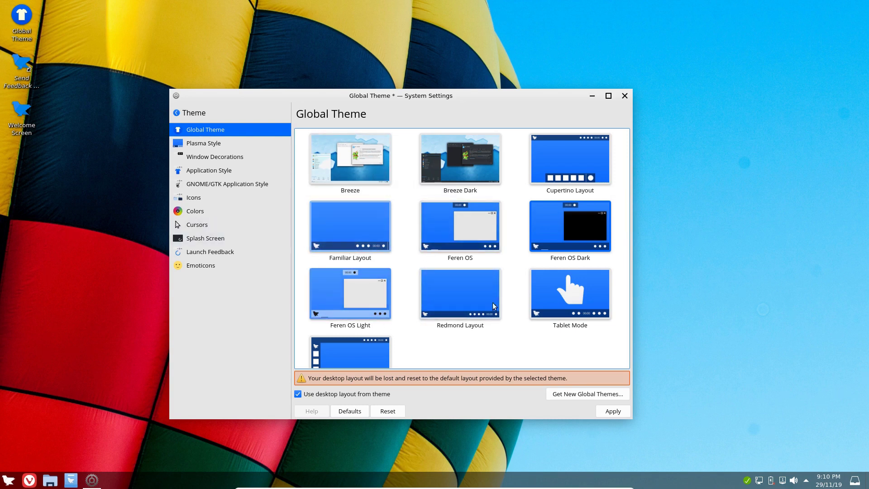
pyautogui.click(297, 394)
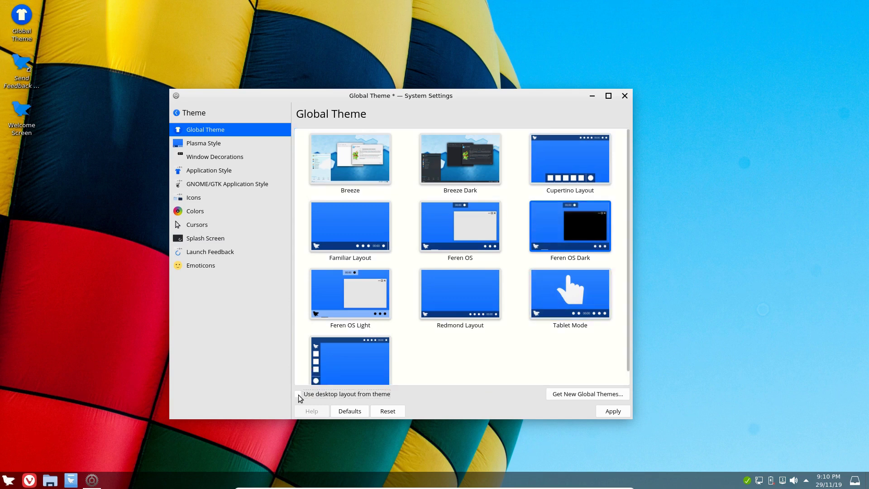
pyautogui.click(563, 229)
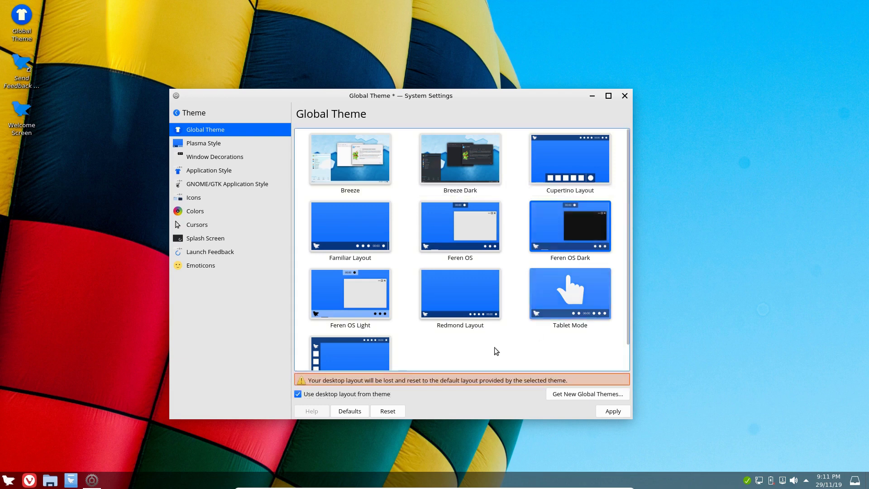
pyautogui.click(299, 394)
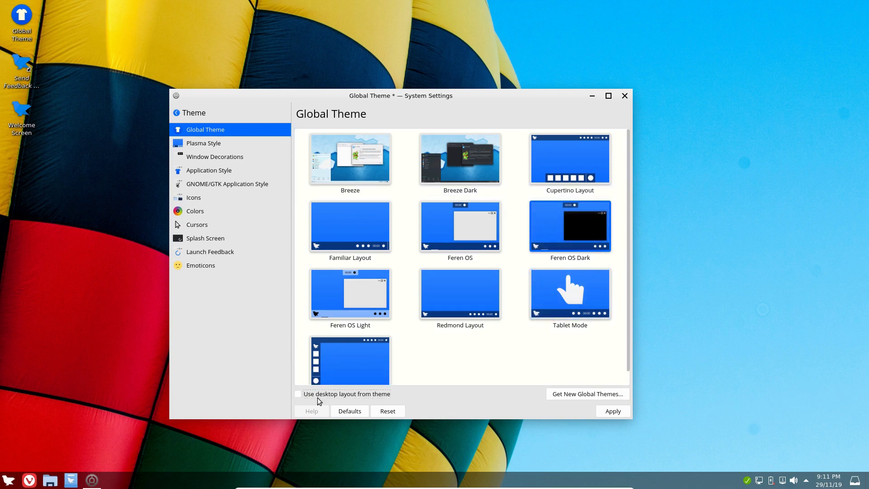
pyautogui.click(611, 415)
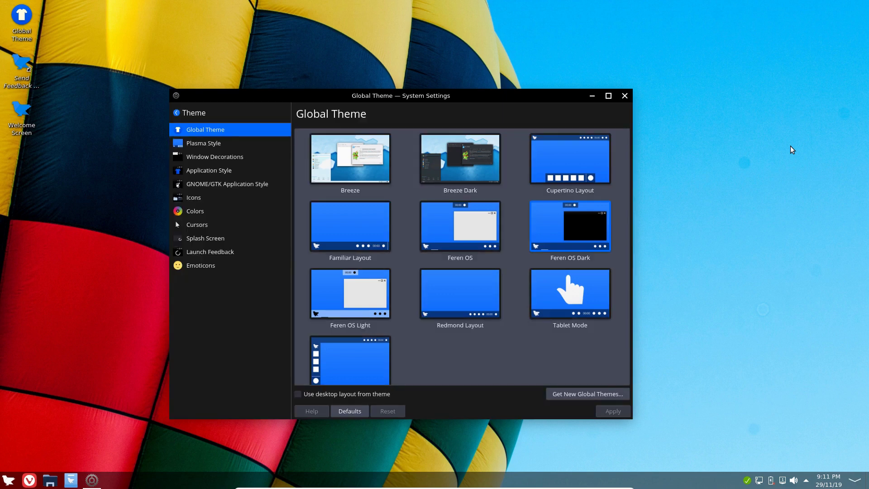
# Apply the Breeze Dark global theme while keeping the current desktop layout
pyautogui.moveTo(540, 95); pyautogui.dragTo(484, 73)
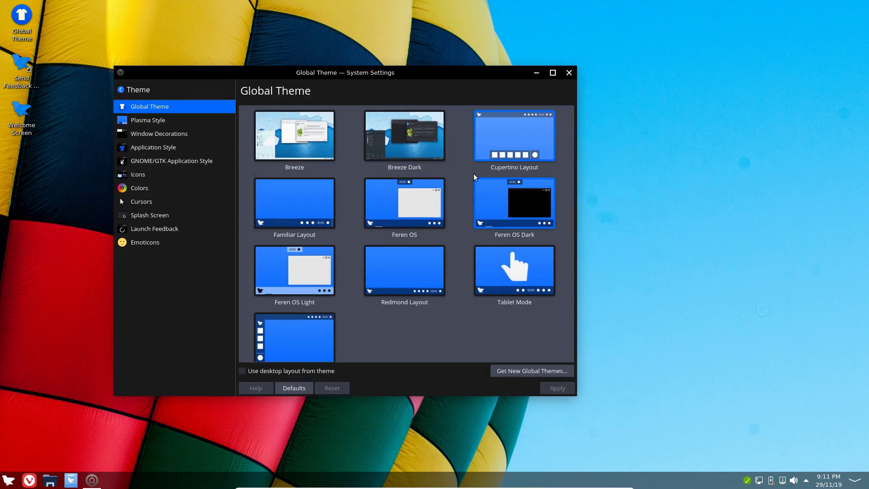
pyautogui.click(56, 485)
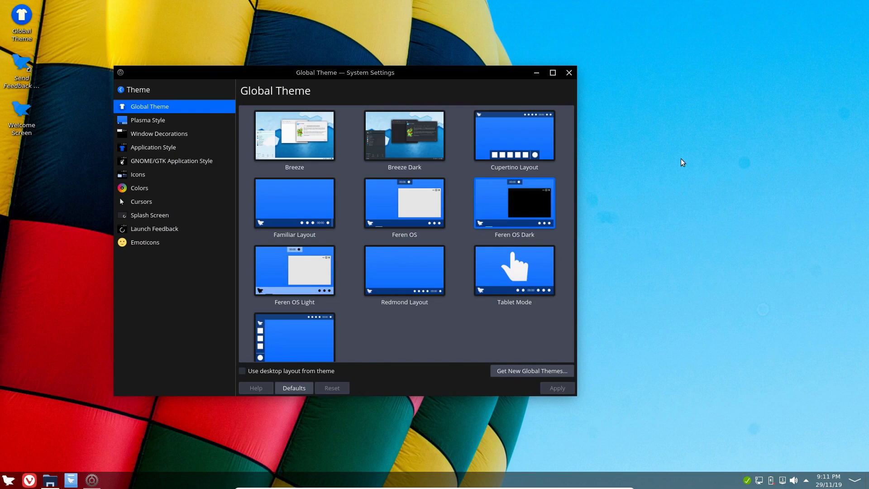
pyautogui.moveTo(729, 215); pyautogui.dragTo(540, 108)
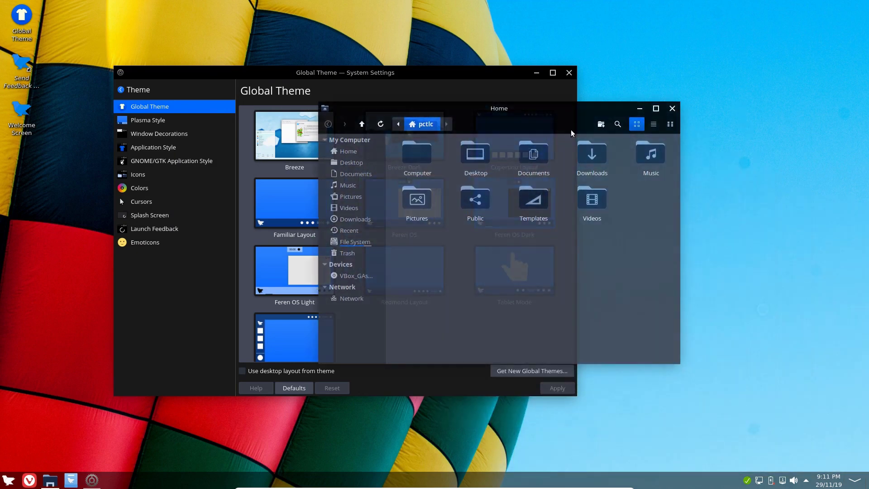
pyautogui.click(671, 108)
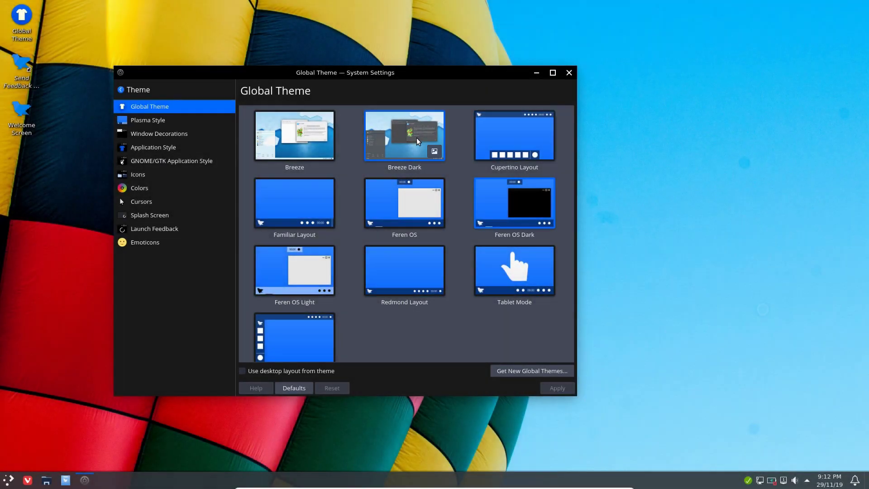
pyautogui.click(262, 371)
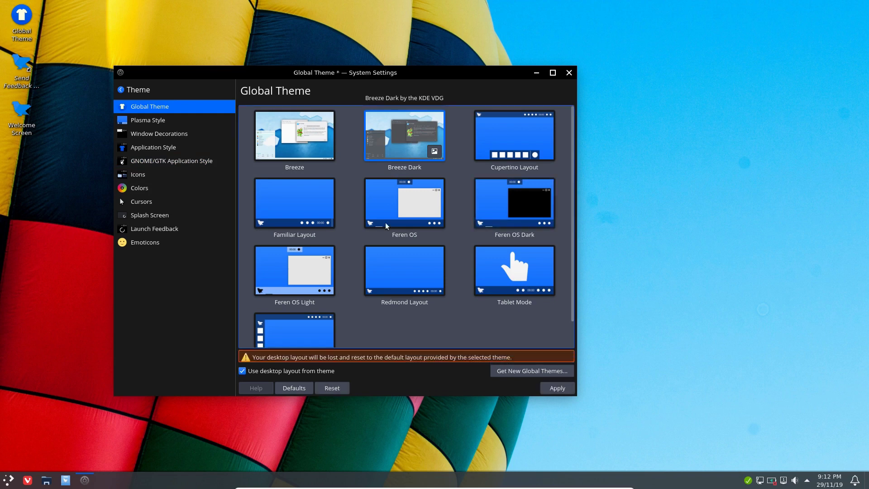
pyautogui.click(242, 371)
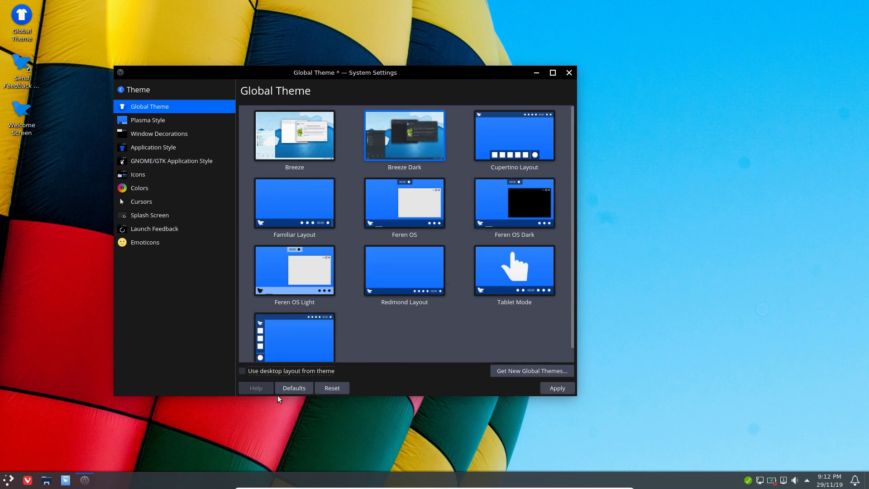
pyautogui.click(561, 389)
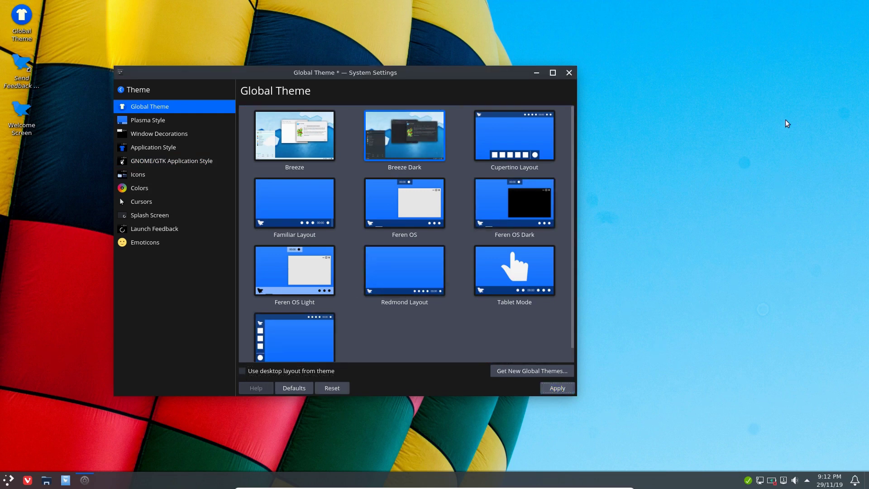
# Apply the Breeze global theme, then bring the file manager over the settings window
pyautogui.click(9, 479)
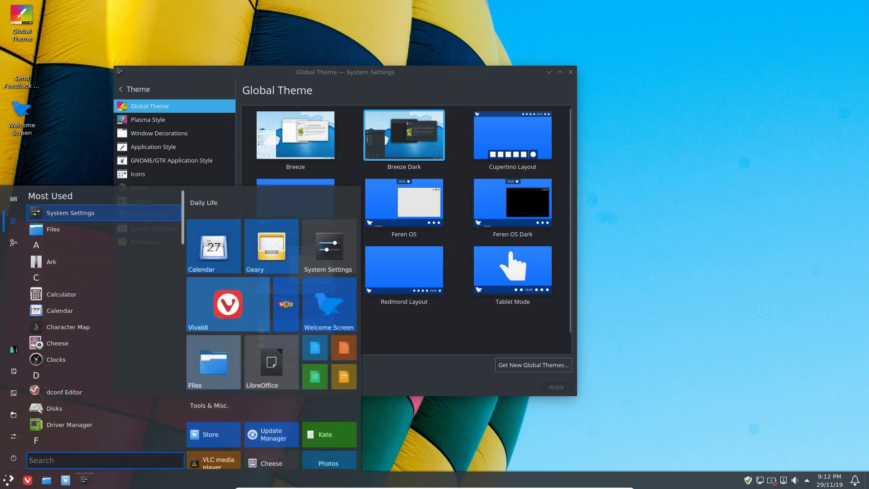
pyautogui.click(652, 197)
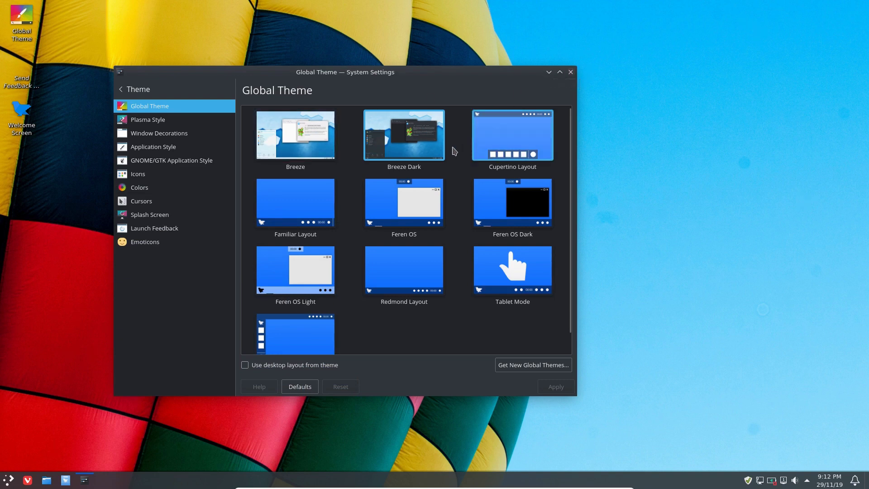
pyautogui.click(300, 138)
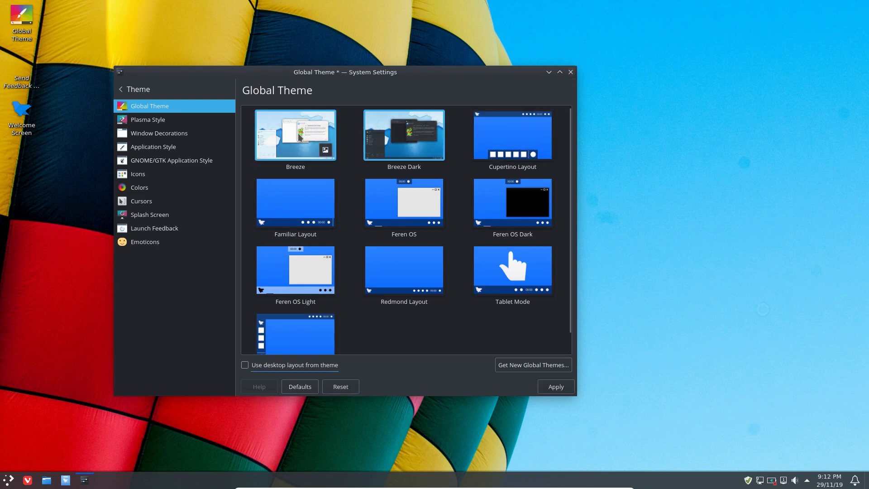
pyautogui.click(245, 366)
pyautogui.click(554, 387)
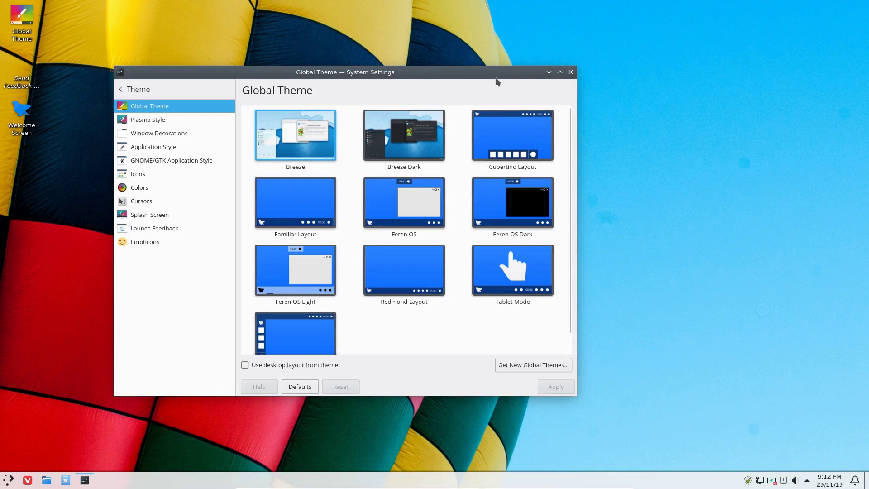
pyautogui.moveTo(322, 74); pyautogui.dragTo(372, 59)
pyautogui.click(47, 480)
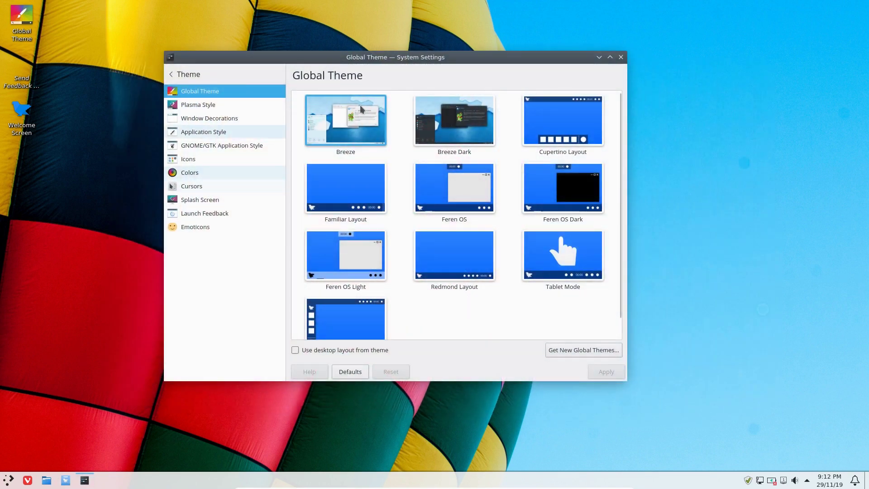
pyautogui.moveTo(828, 312); pyautogui.dragTo(560, 257)
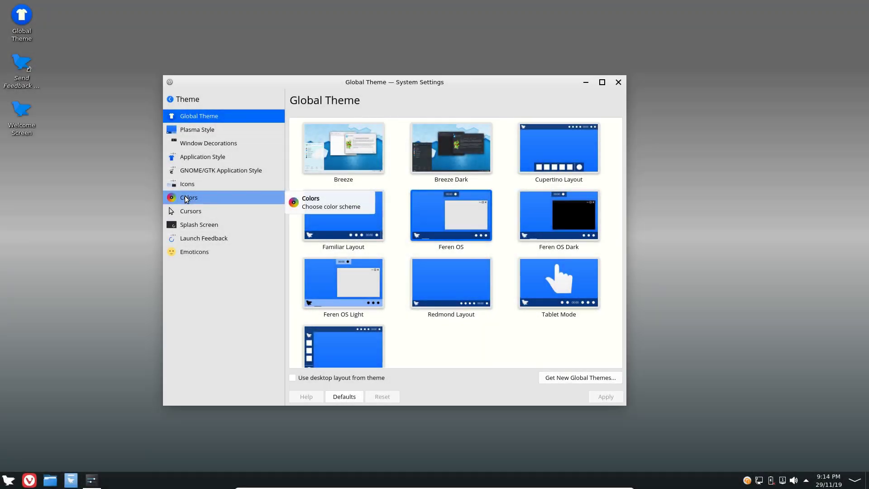
pyautogui.click(203, 197)
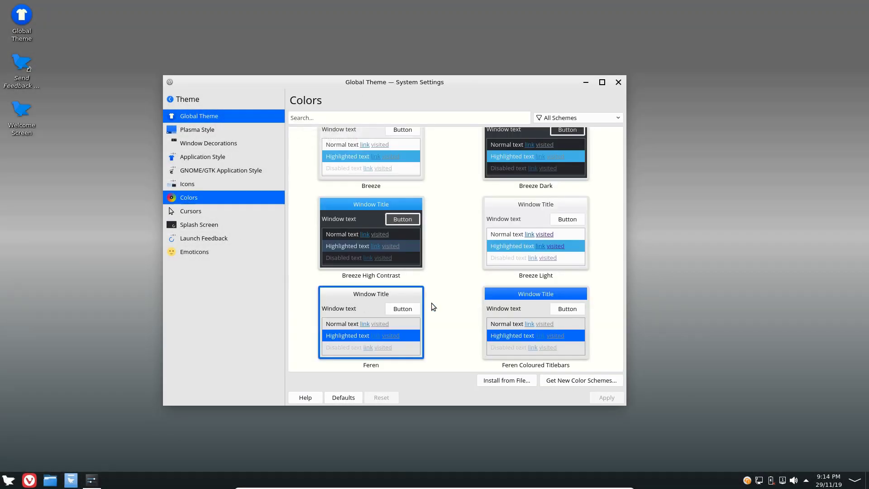
# Select and apply the Ferenblack colour scheme on the Colors page
pyautogui.click(248, 197)
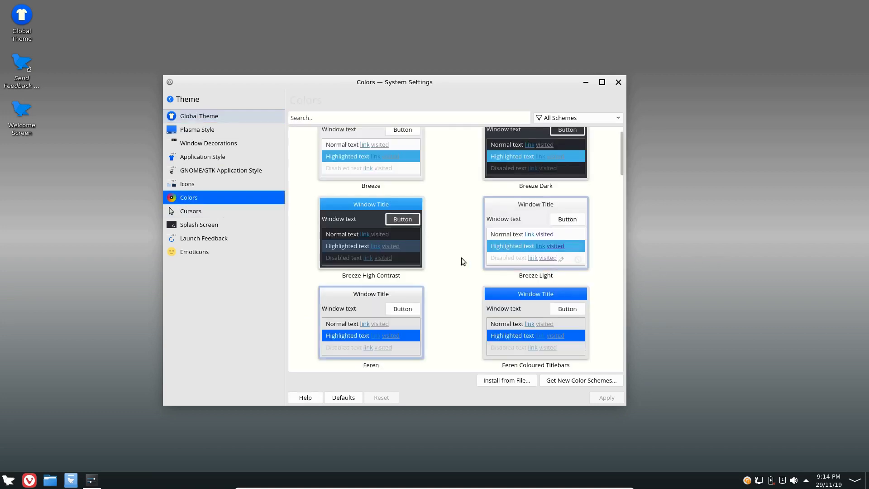
pyautogui.scroll(1, 456, 262)
pyautogui.scroll(-12, 455, 259)
pyautogui.press('Down')
pyautogui.press('Down')
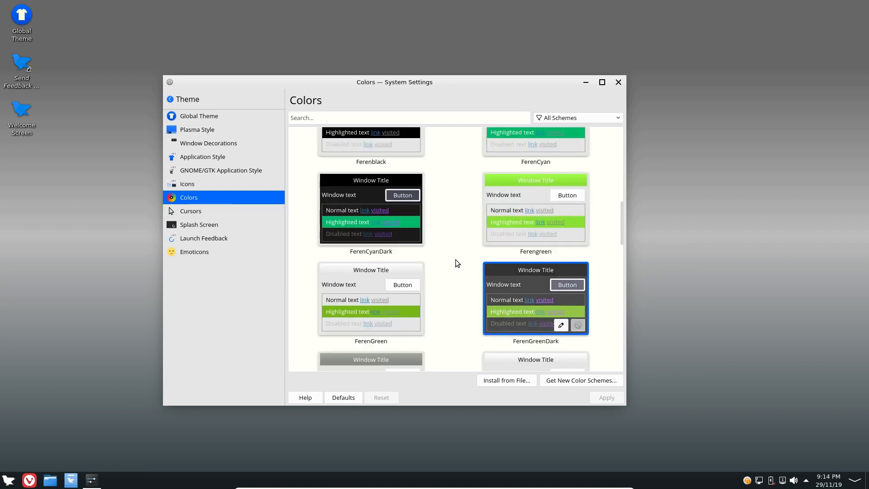
pyautogui.scroll(3, 455, 259)
pyautogui.click(374, 215)
pyautogui.click(606, 397)
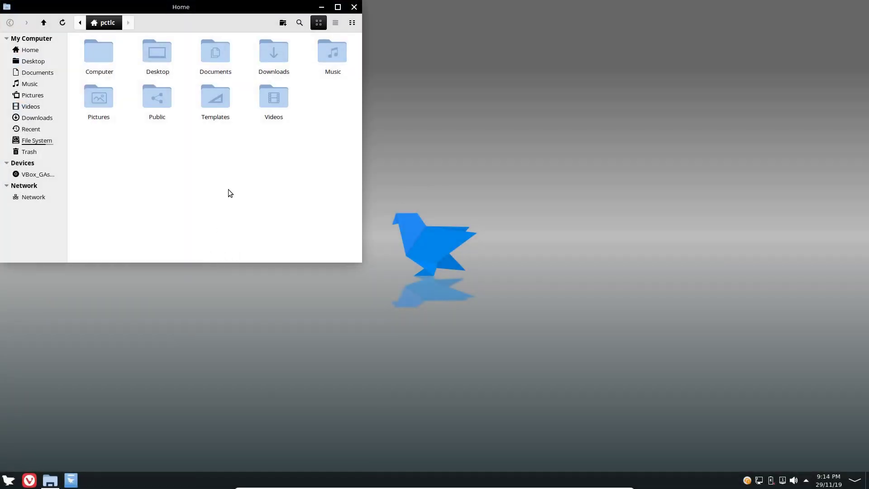
# Open Update Manager from the update notifier's tray menu
pyautogui.moveTo(179, 8); pyautogui.dragTo(469, 80)
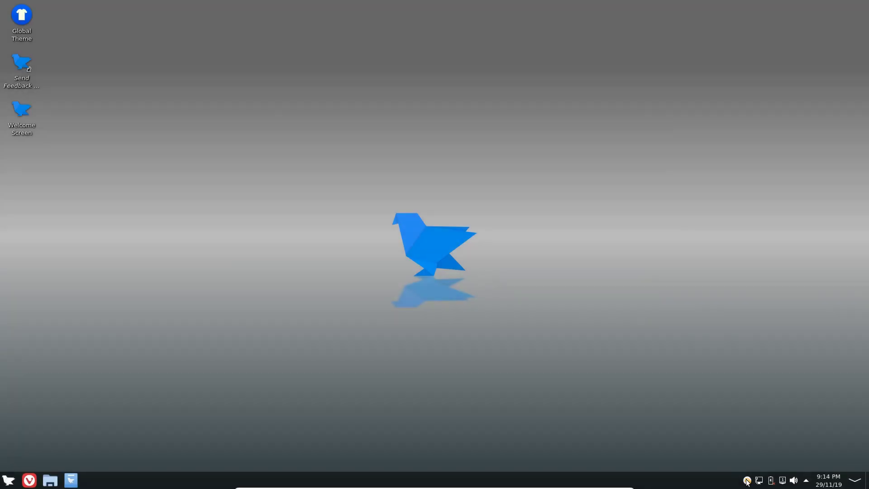
pyautogui.rightClick(746, 479)
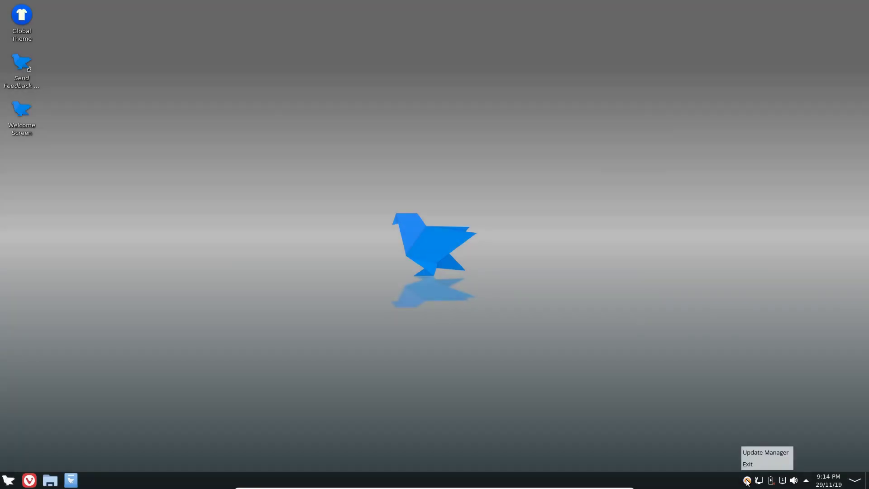
pyautogui.click(759, 453)
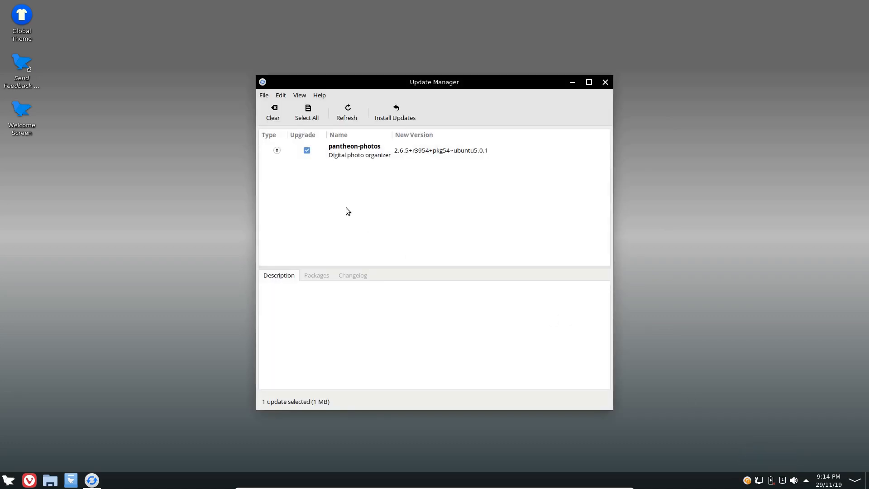
# Install the pantheon-photos update, close Update Manager, and open the Home folder in Files
pyautogui.click(394, 105)
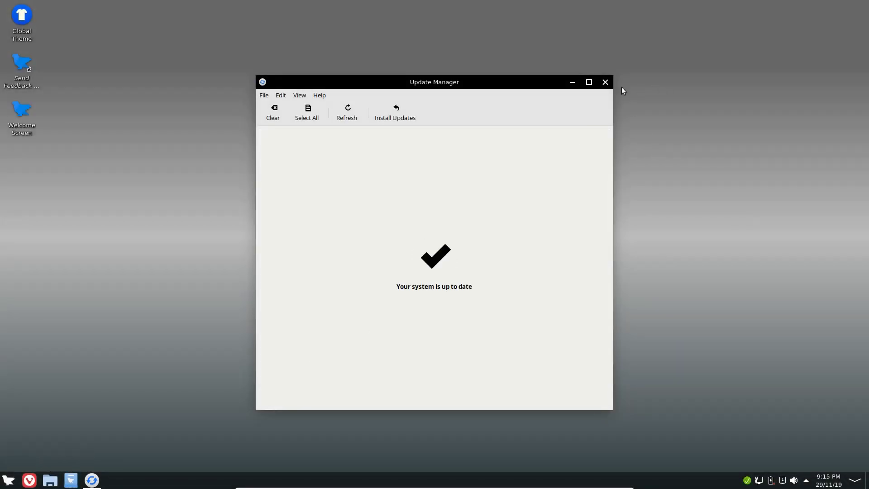
pyautogui.click(605, 83)
pyautogui.click(49, 479)
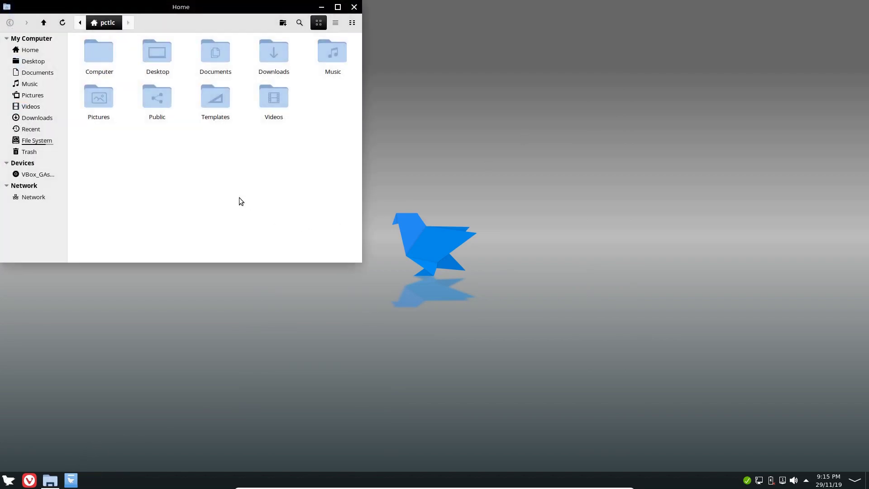
# Open the 4K jpg from Pictures > Citys Of Dreams 4K Wallpaper in Photos
pyautogui.doubleClick(98, 109)
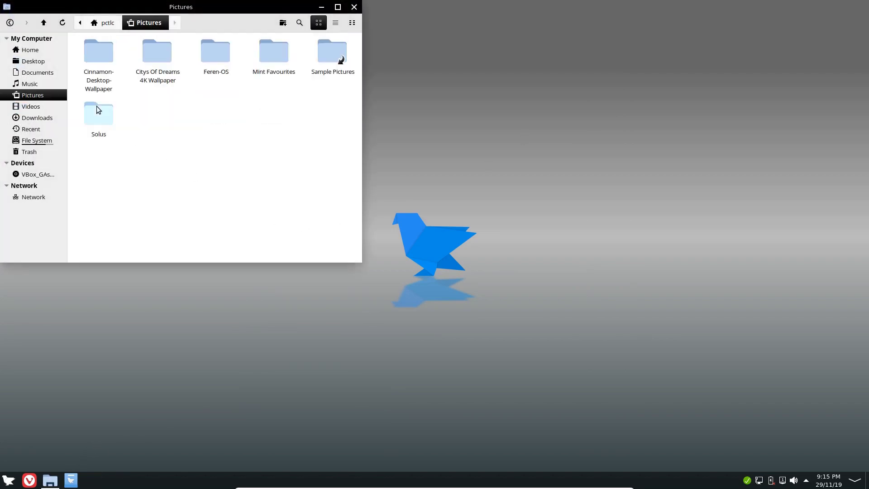
pyautogui.doubleClick(157, 54)
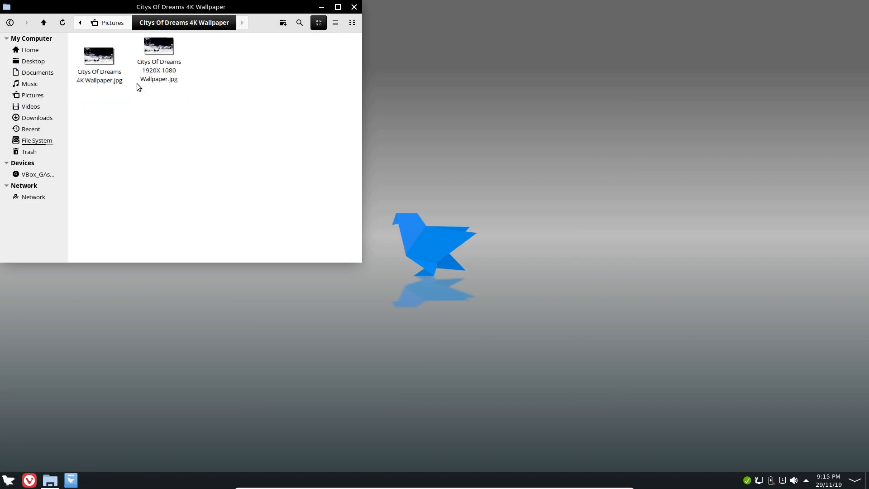
pyautogui.doubleClick(99, 49)
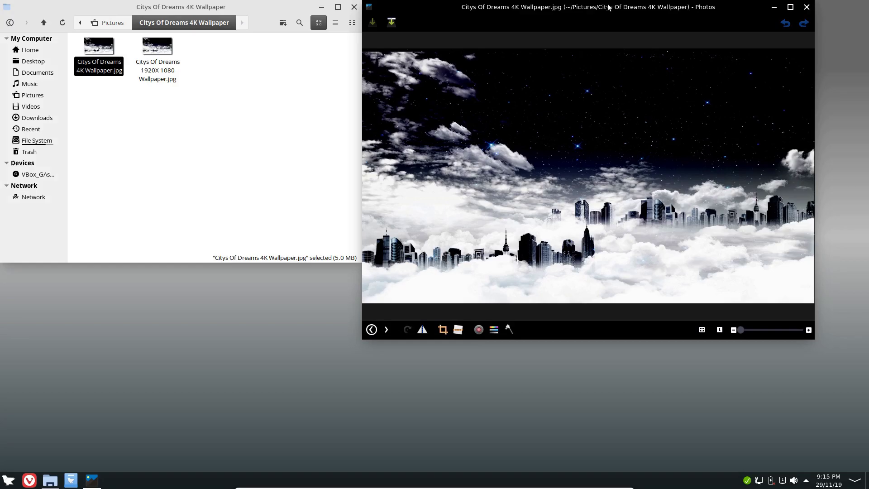
# Maximise the wallpaper image, view it fullscreen, then exit fullscreen and close the viewer
pyautogui.doubleClick(606, 11)
pyautogui.press('Escape')
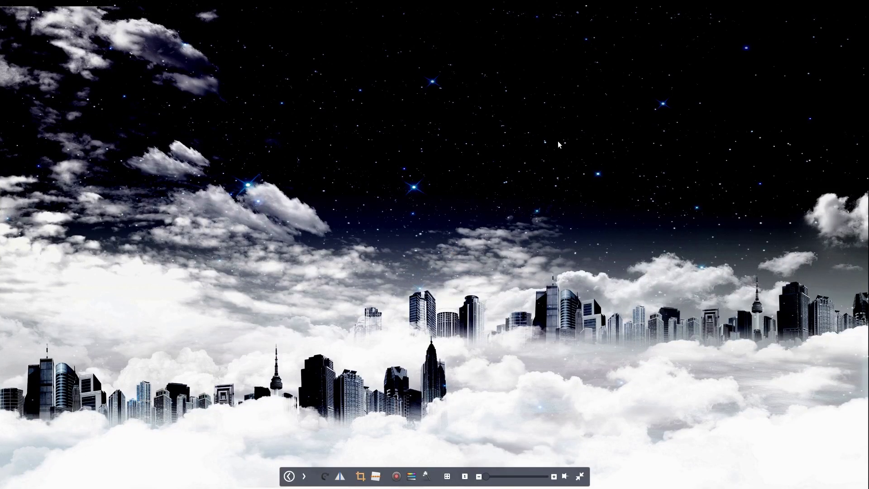
pyautogui.doubleClick(557, 141)
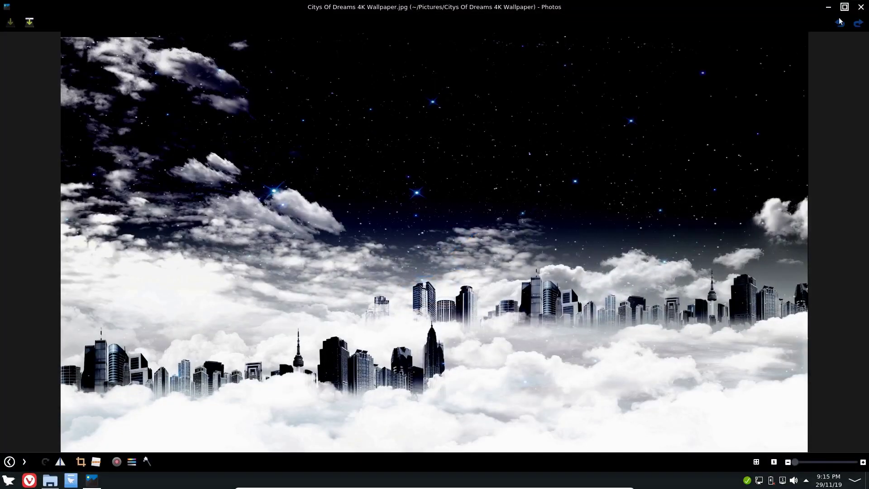
pyautogui.click(860, 6)
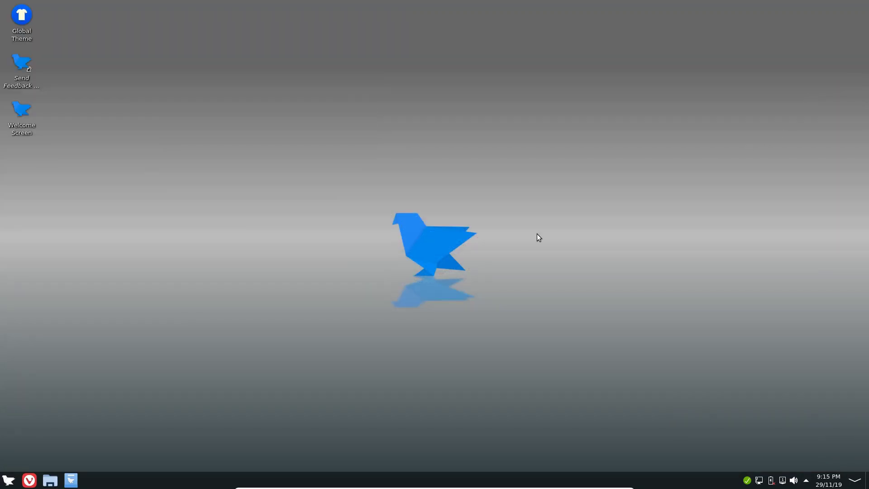